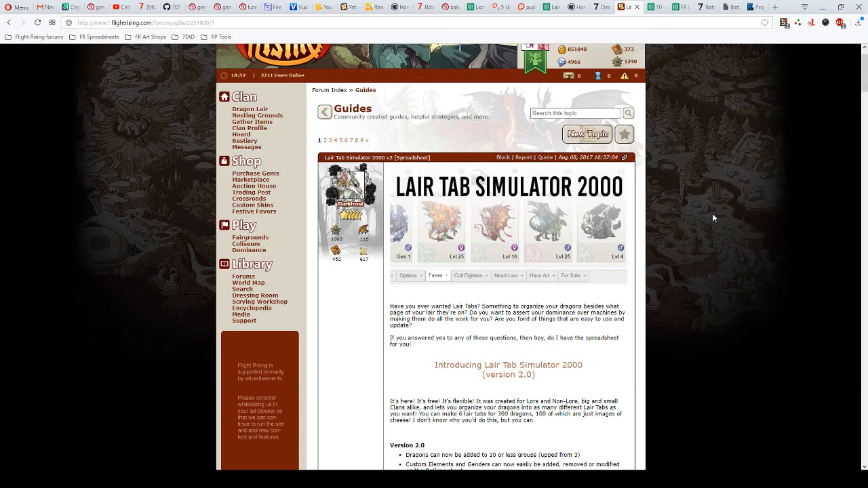
scroll(720, 207, "down", 1)
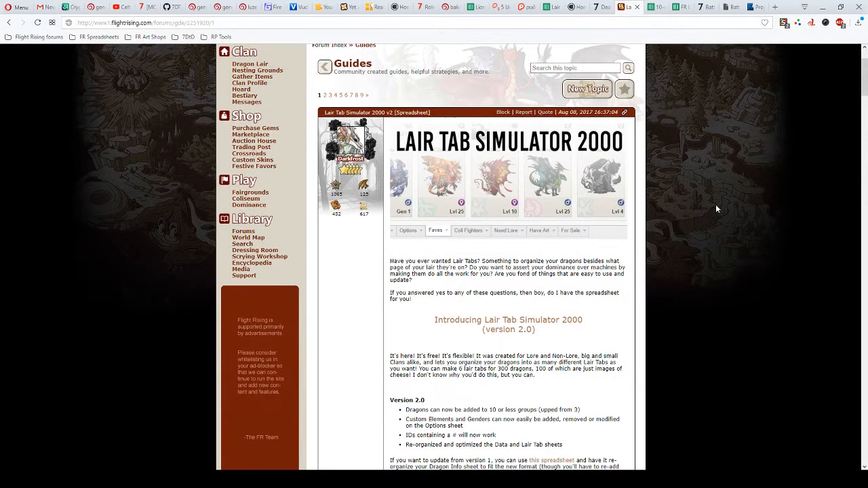
scroll(716, 209, "up", 1)
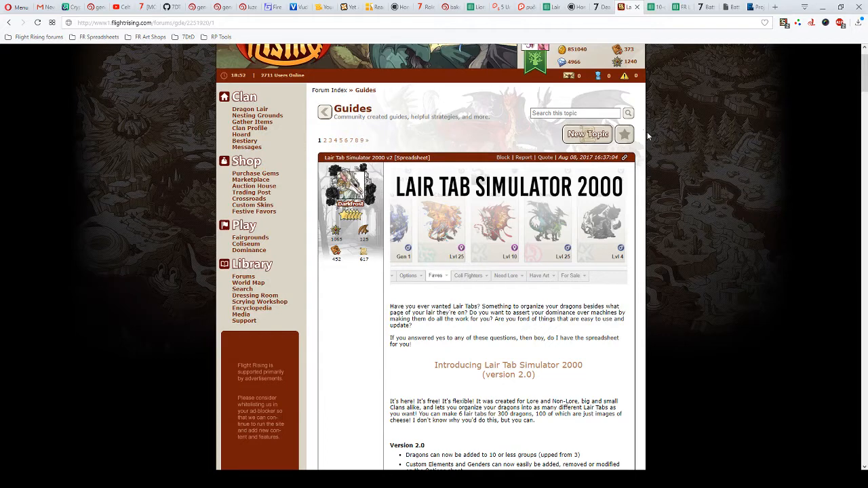
scroll(676, 144, "down", 1)
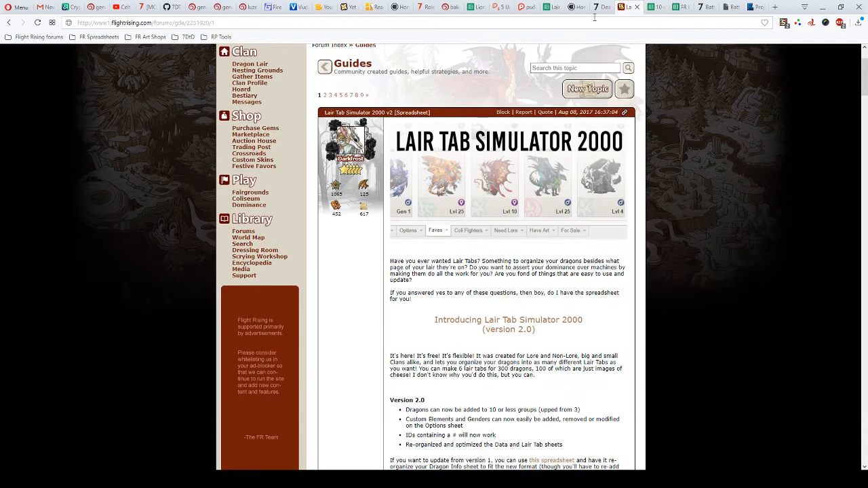
- Switch to the Lair Tab Simulator 2000 ver. 2.0 spreadsheet and look through the full dragon list on its Dragon Info sheet
left_click(557, 7)
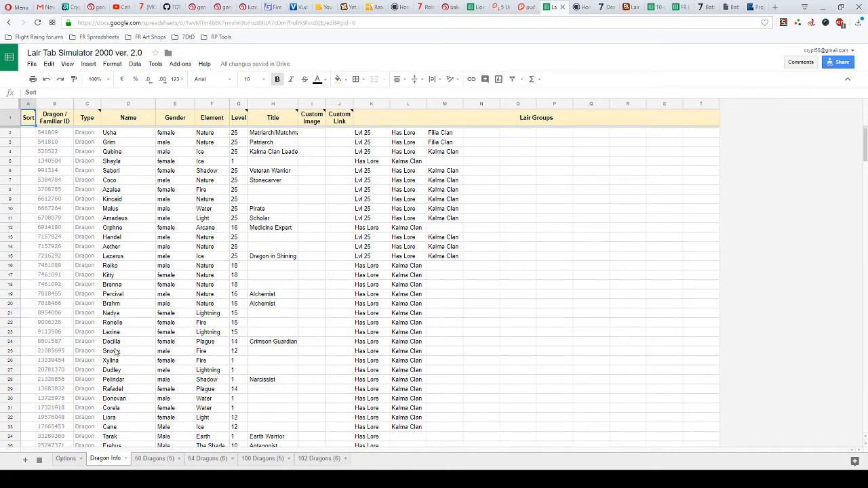
scroll(119, 229, "down", 2)
scroll(119, 228, "down", 10)
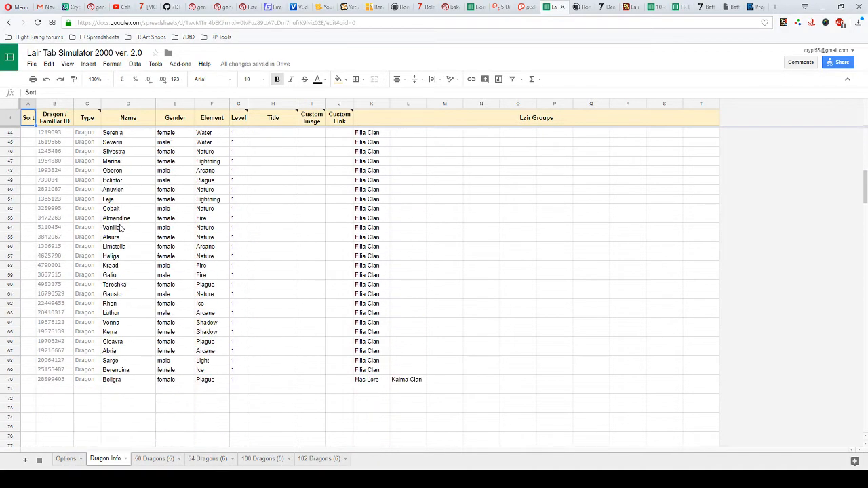
scroll(119, 229, "up", 12)
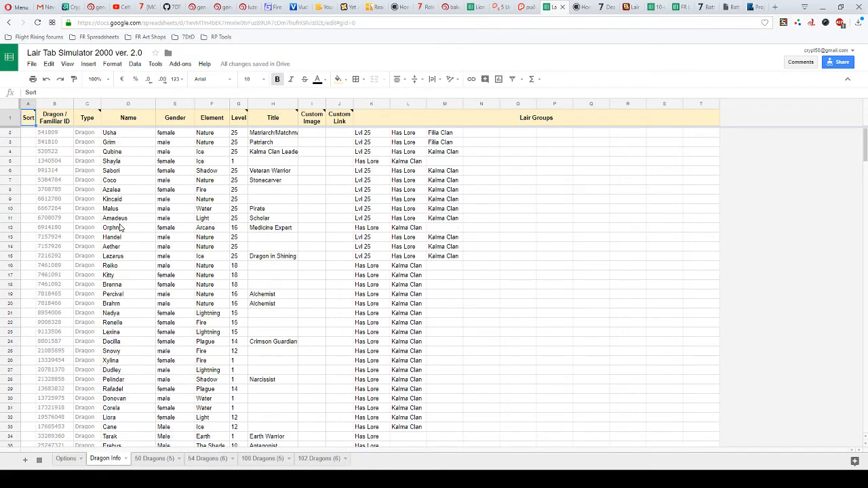
- Show the 50 Dragons (5) sheet and look over its dragon cards and display settings
left_click(155, 459)
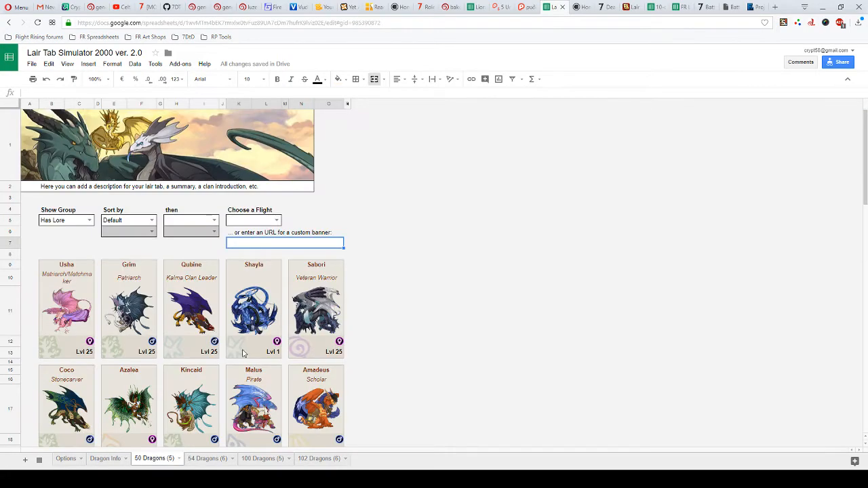
scroll(425, 237, "down", 3)
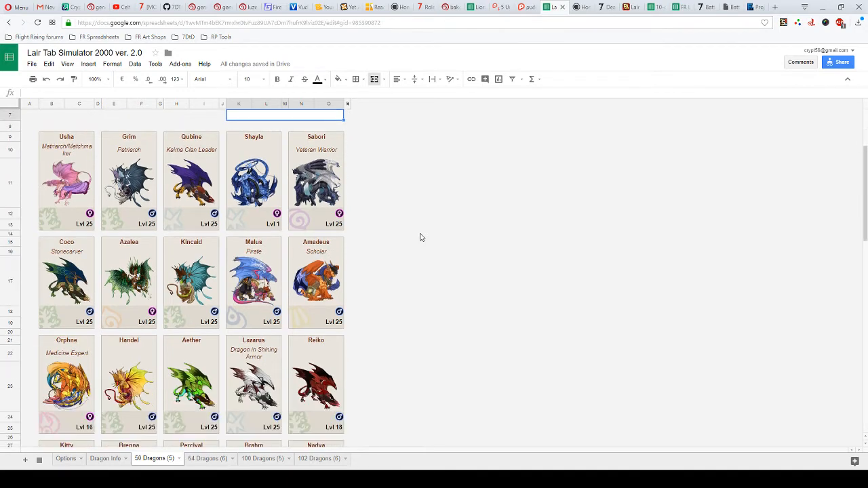
scroll(420, 237, "up", 3)
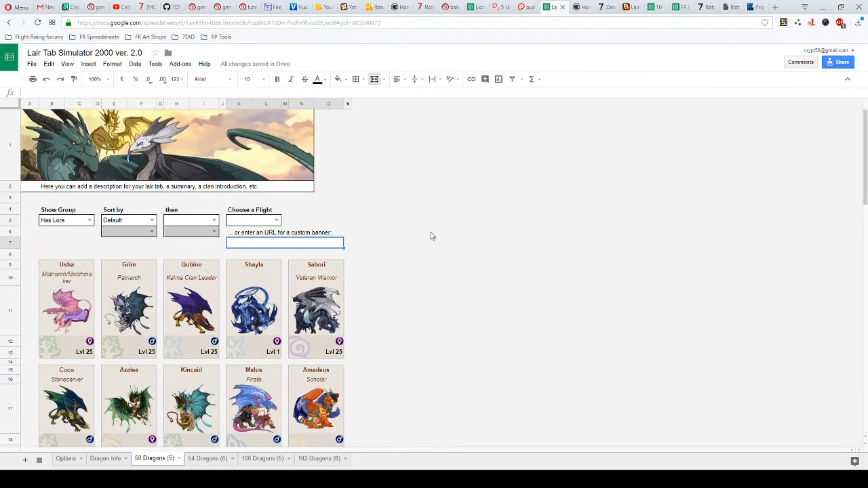
scroll(428, 237, "down", 1)
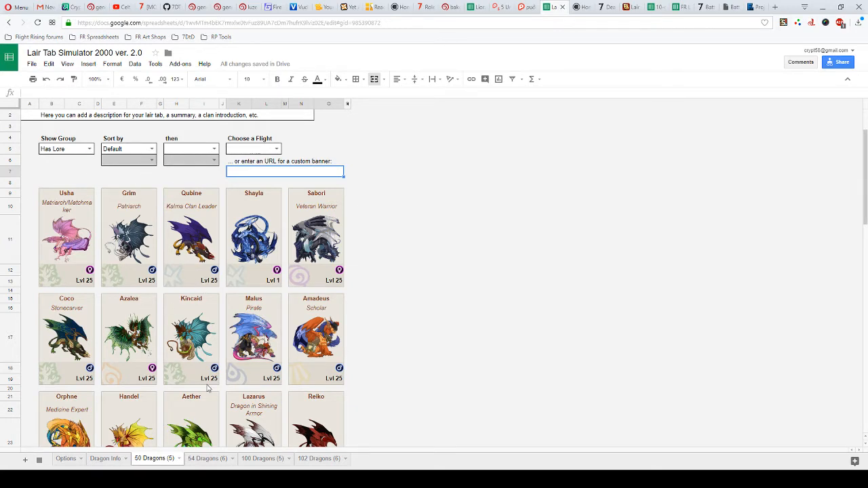
- Compare the Lair Groups entries on the Dragon Info sheet with the Show Group choices on the 50 Dragons (5) sheet
left_click(106, 460)
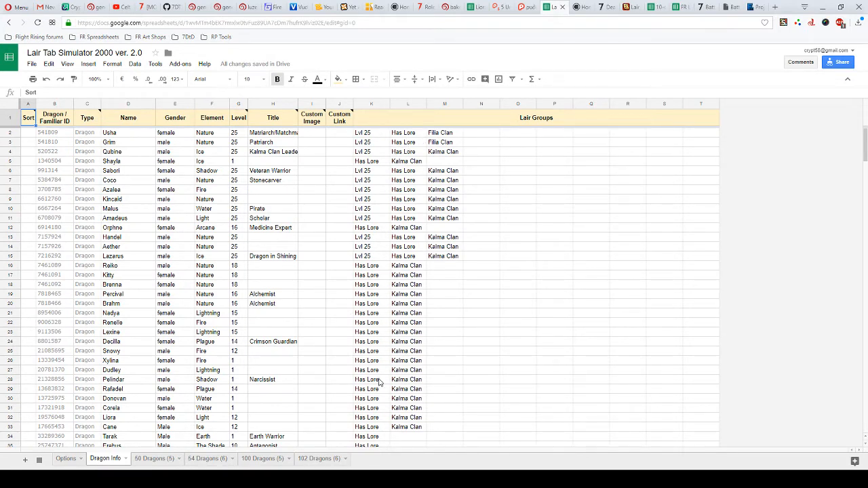
left_click(154, 458)
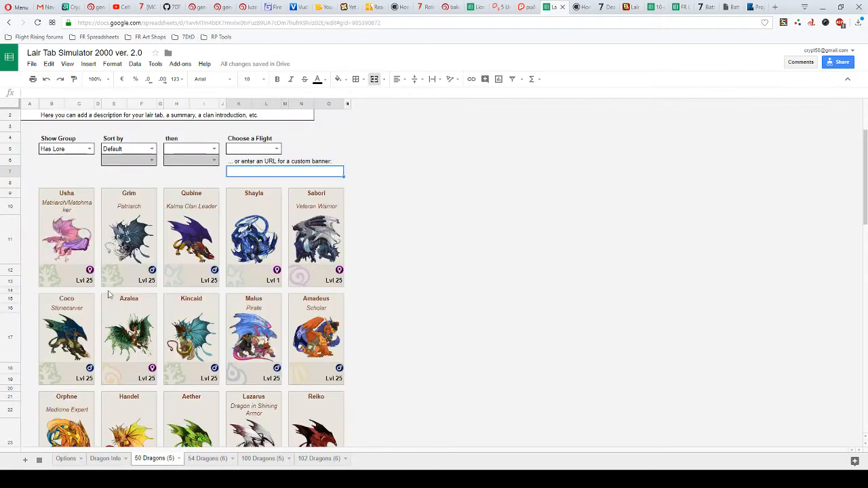
left_click(91, 150)
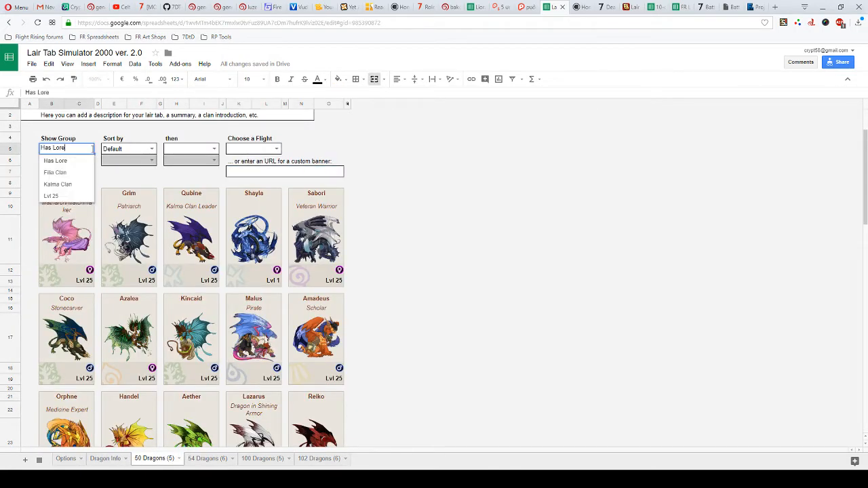
left_click(106, 459)
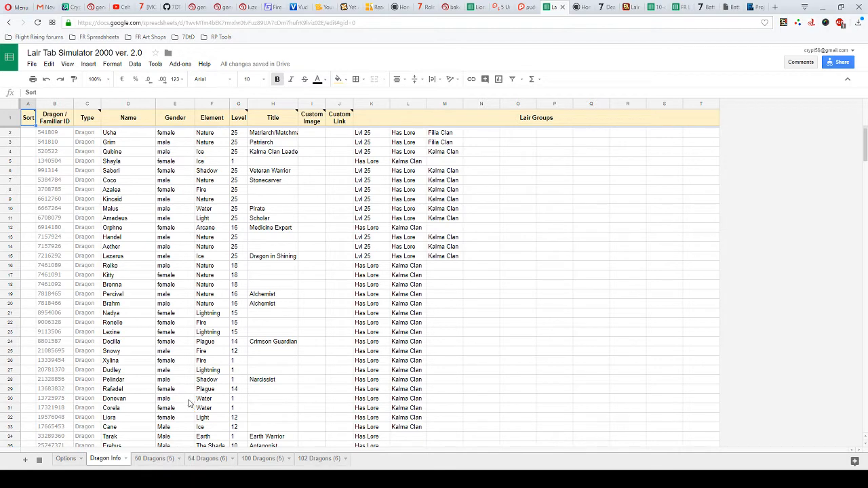
- Set Show Group on the 50 Dragons (5) sheet to Lvl 25 and look over the dragon cards
left_click(156, 459)
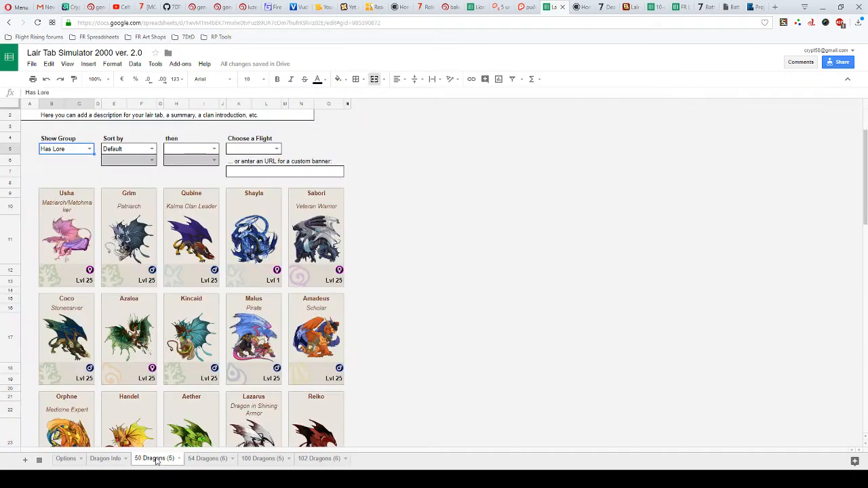
left_click(90, 149)
left_click(60, 195)
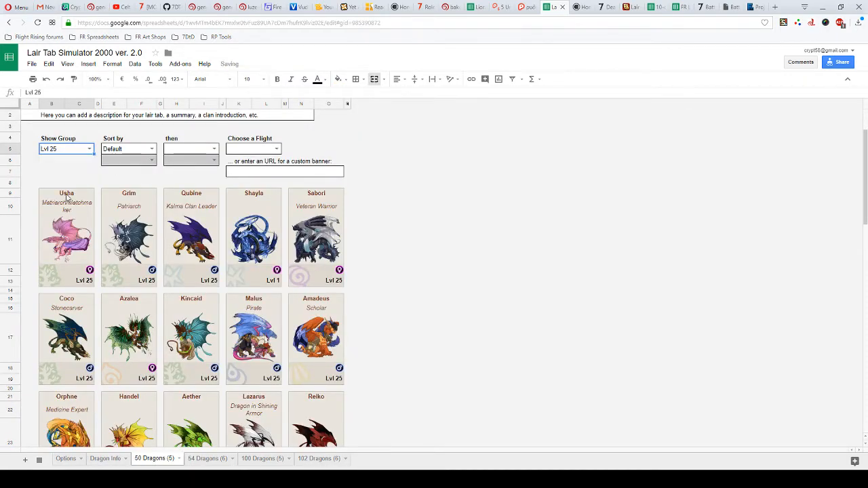
scroll(204, 234, "down", 2)
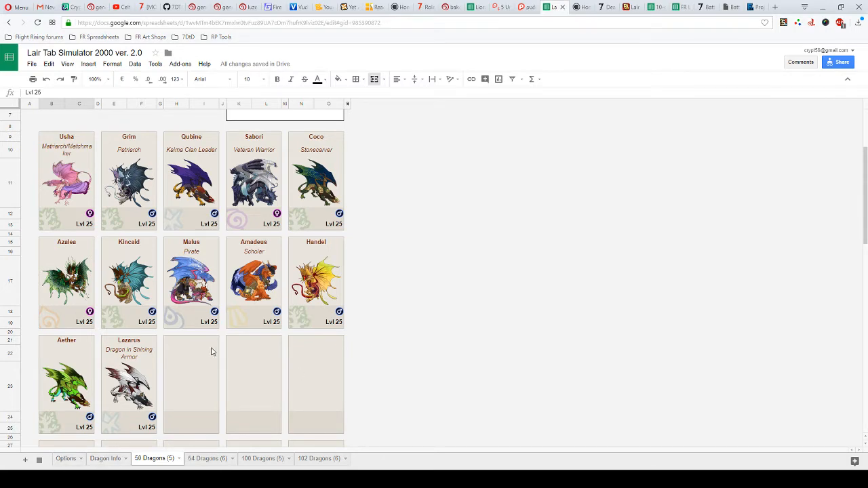
scroll(203, 326, "up", 3)
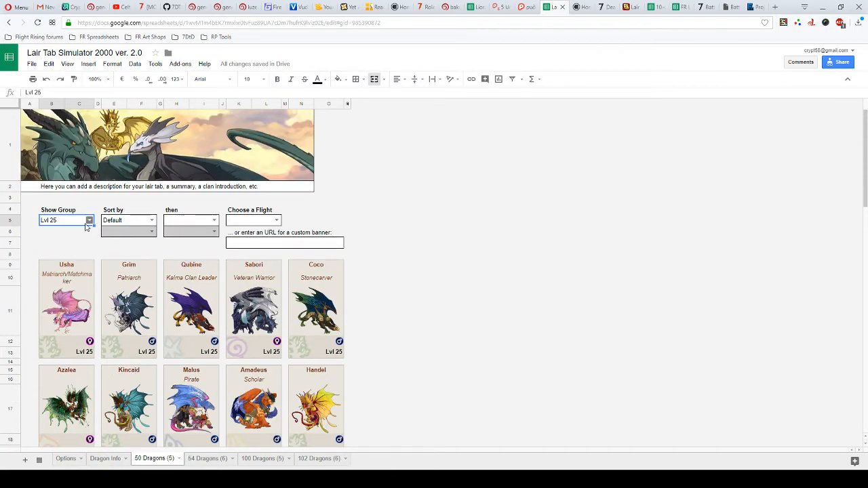
- Try the Lightning flight banner on the 50 Dragons (5) sheet, and set the flight to Nature instead
left_click(276, 221)
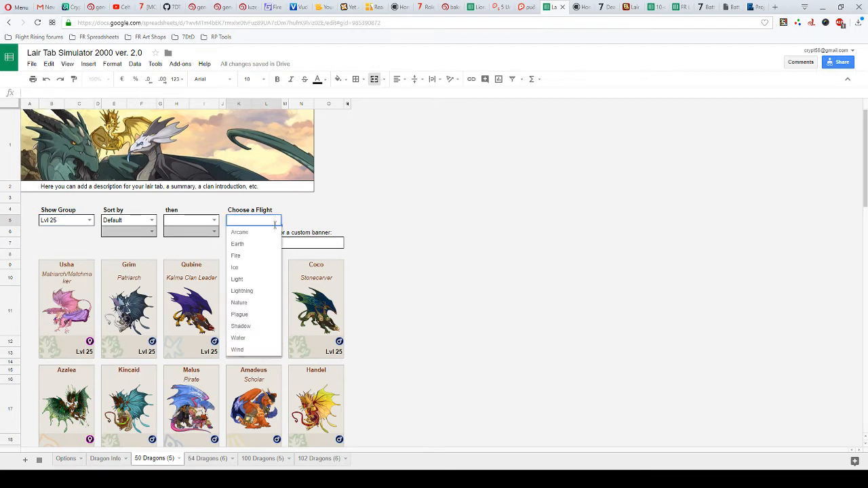
left_click(242, 291)
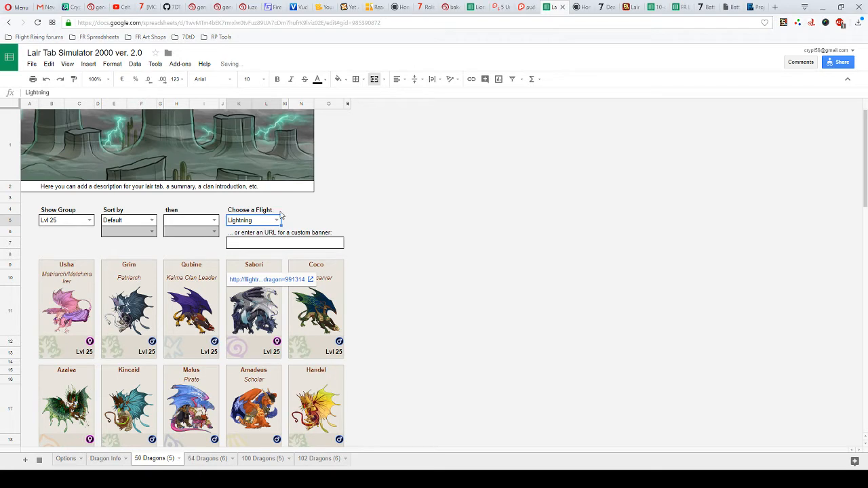
left_click(277, 220)
left_click(252, 301)
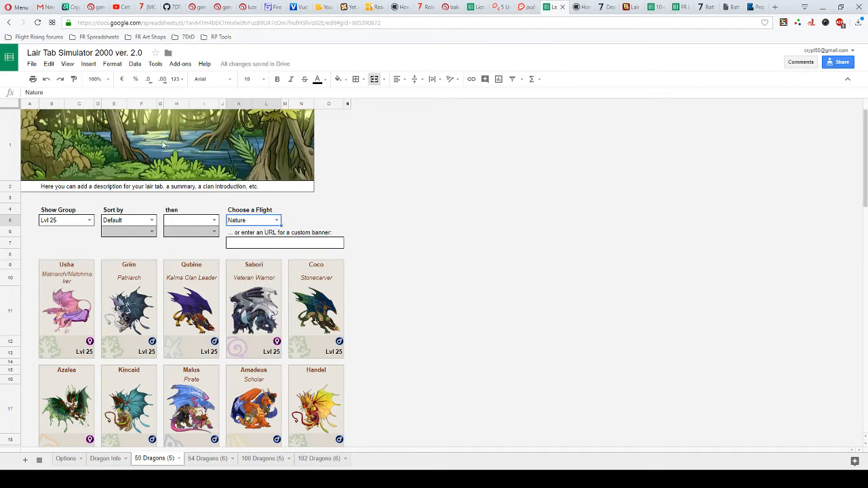
- Select the first empty Dragon / Familiar ID cell below the dragon list on the Dragon Info sheet
left_click(107, 459)
scroll(244, 244, "down", 5)
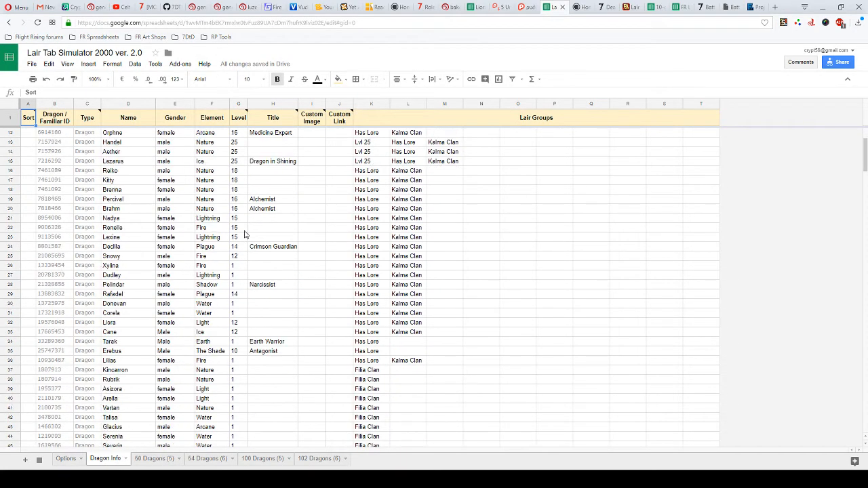
scroll(240, 242, "down", 6)
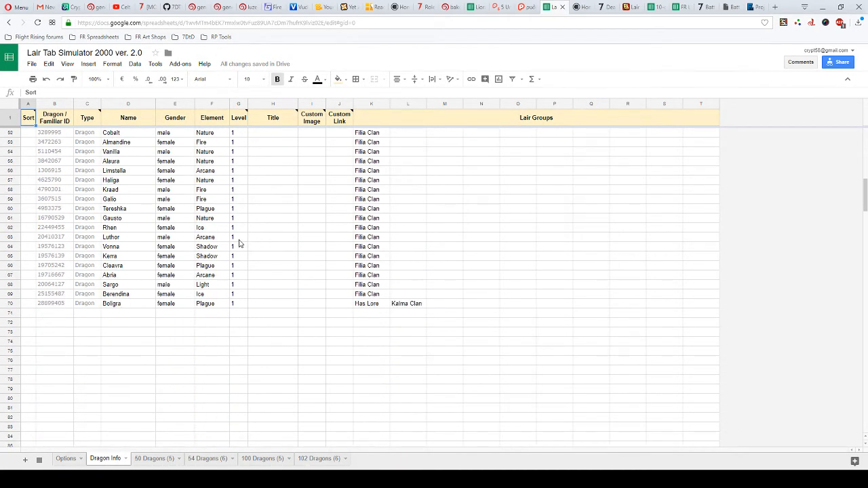
scroll(239, 243, "up", 1)
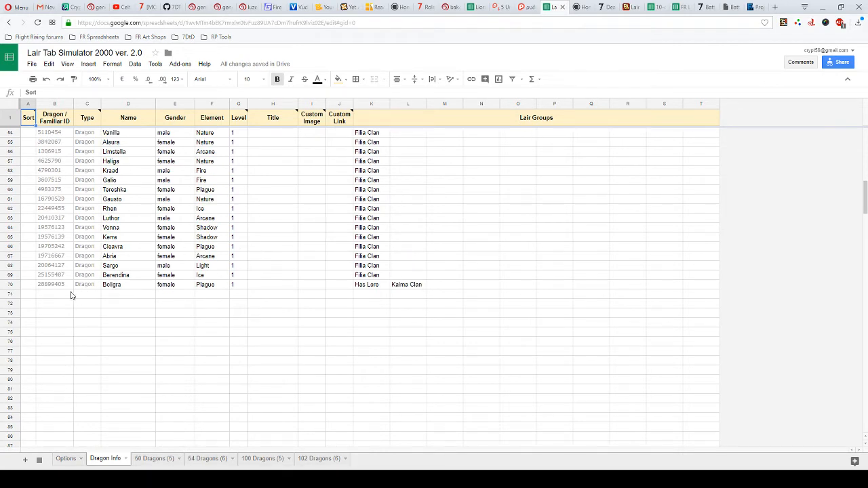
scroll(169, 239, "down", 3)
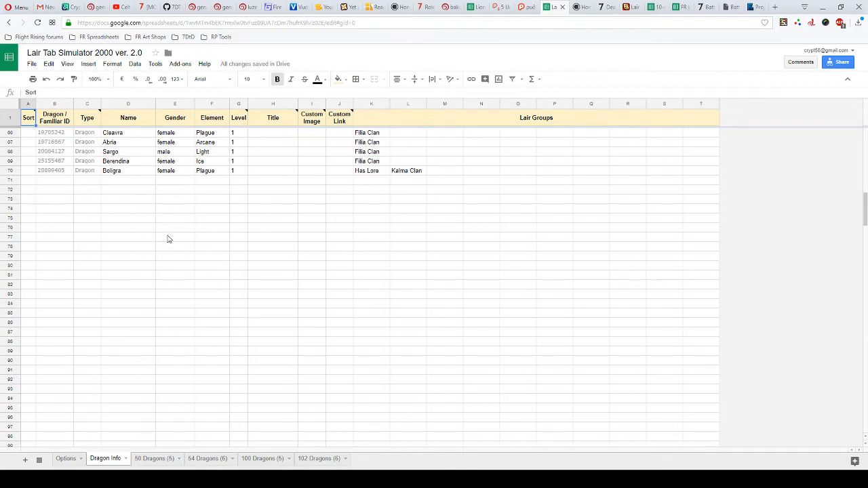
left_click(53, 182)
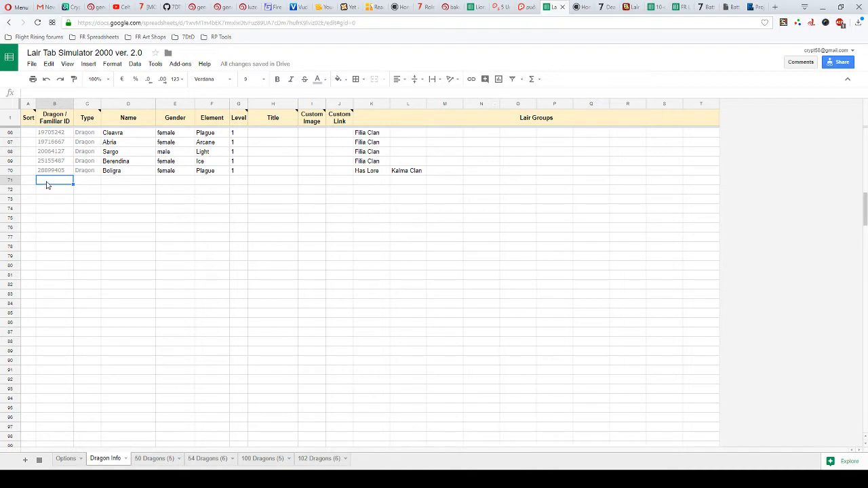
- Copy Dugan's ID 5410583 from the Casualties sheet of FR Lair Organizer 2.0 into cell B71 of Lair Tab Simulator's Dragon Info sheet
left_click(682, 6)
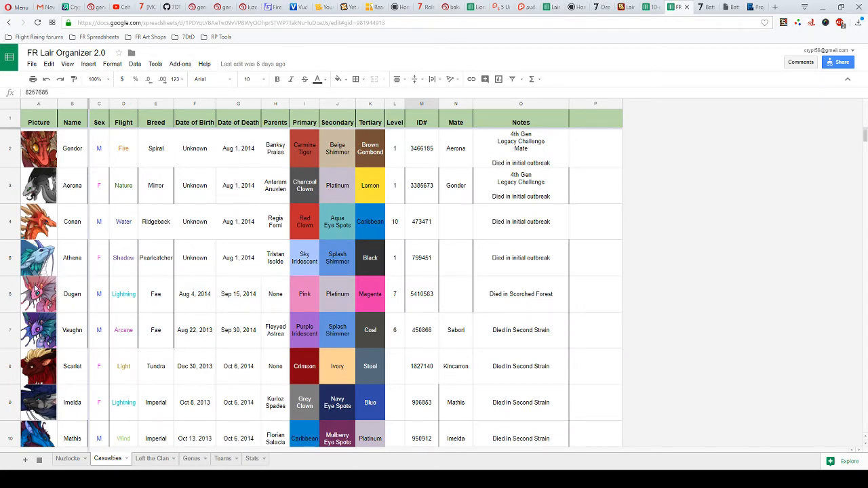
left_click(425, 299)
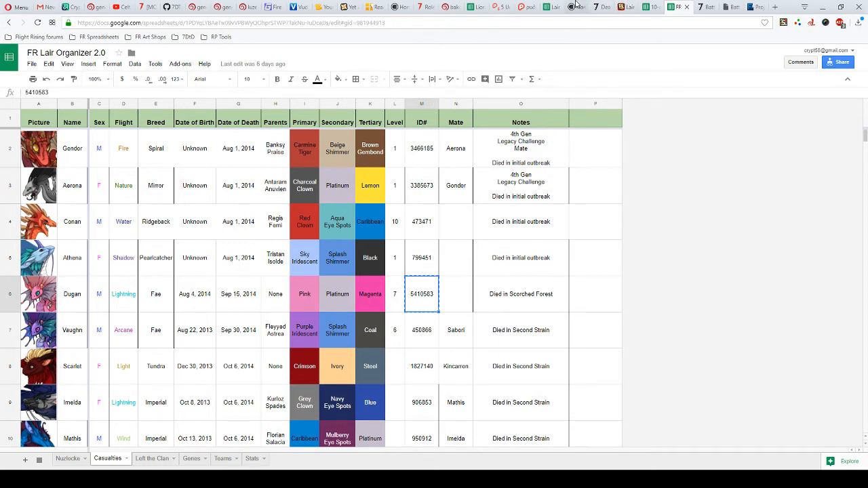
left_click(621, 6)
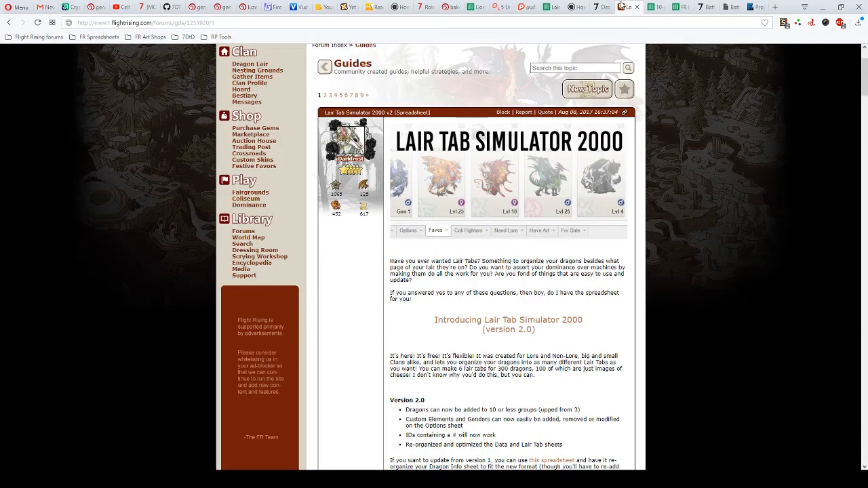
left_click(678, 7)
left_click(552, 7)
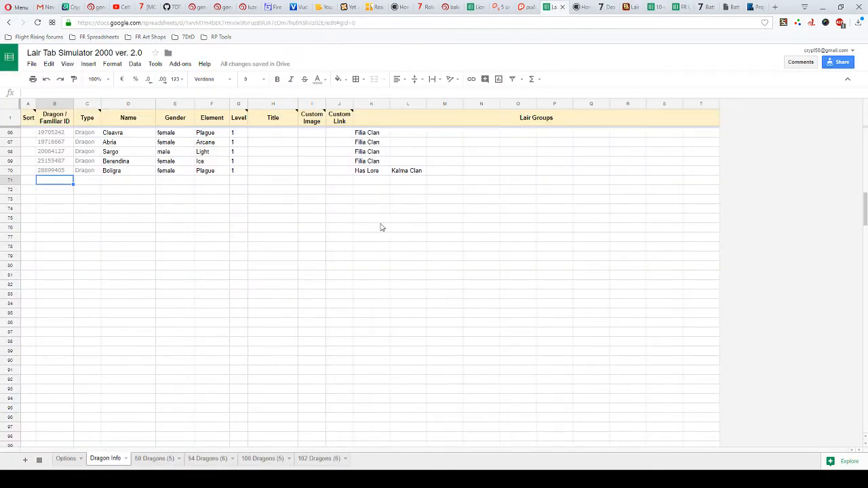
type("5410583")
key("Tab")
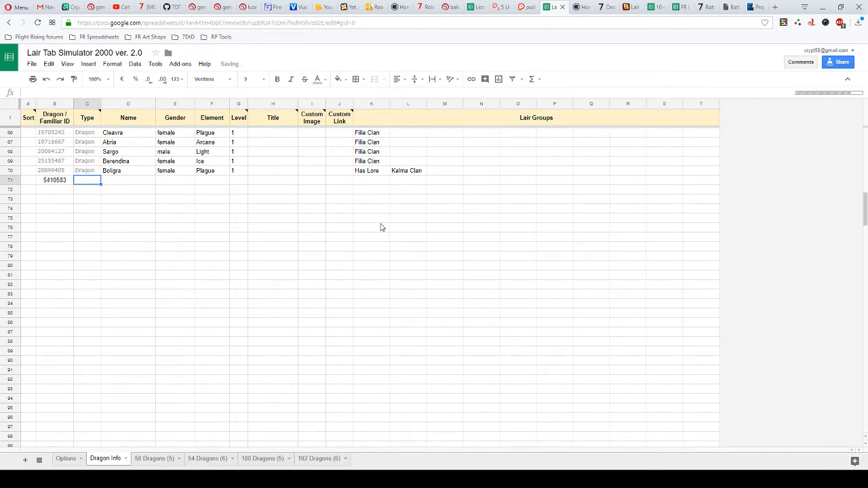
- Set the type to Dragon and the name to Dugan in row 71 of the Dragon Info sheet
type("dragon")
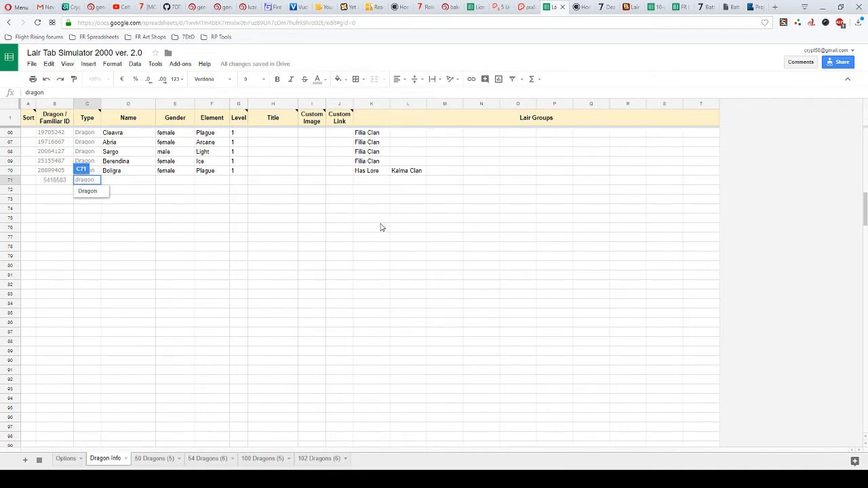
key("Return")
key("Right")
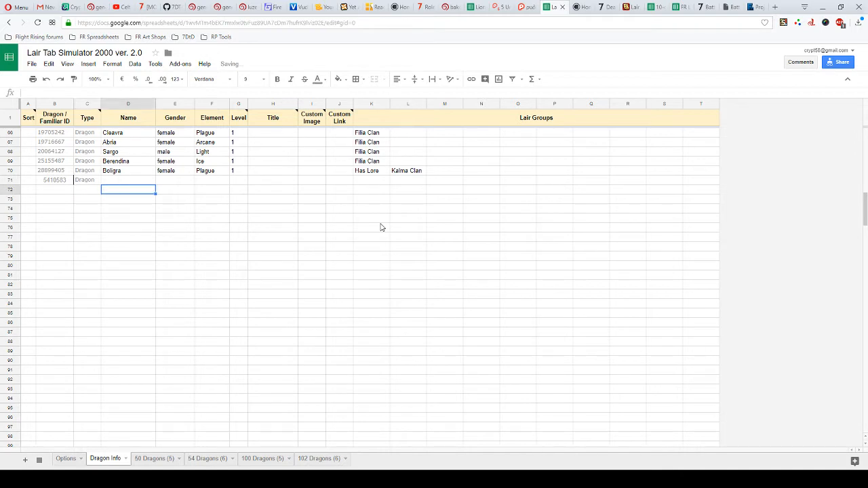
key("Up")
type("Dugan")
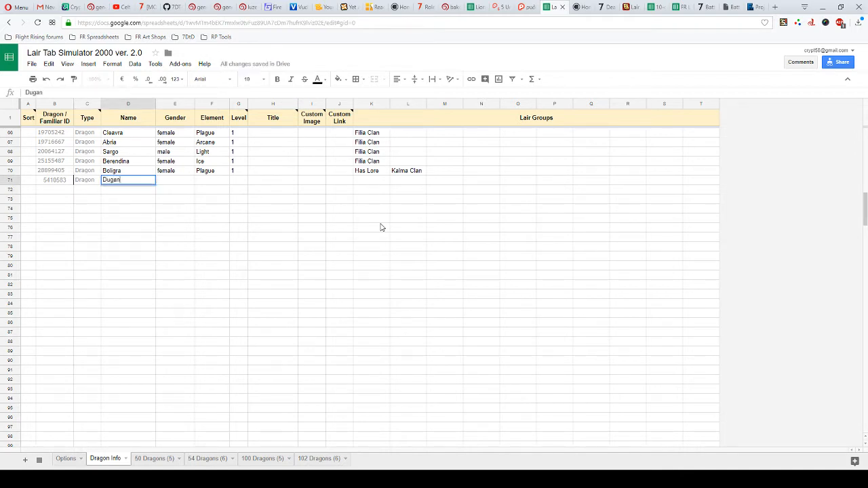
- Fill in Dugan's gender as male, element as Lightning and level as 7
key("Tab")
type("male")
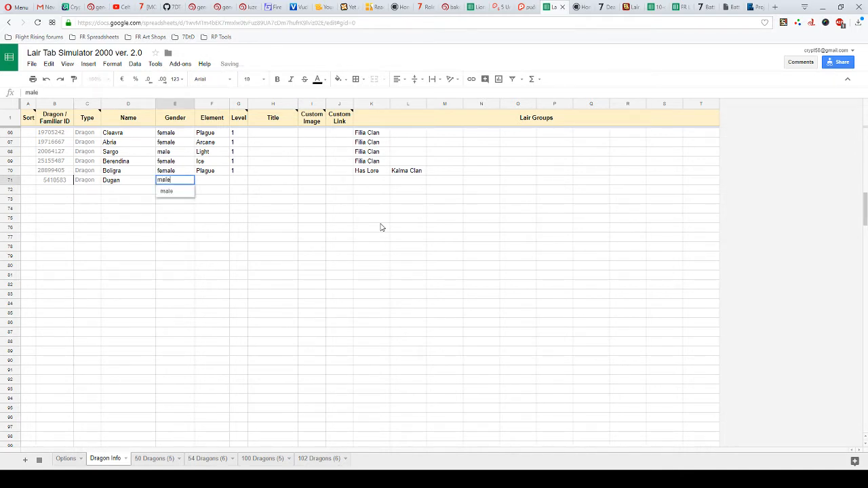
key("Tab")
type("Lightning")
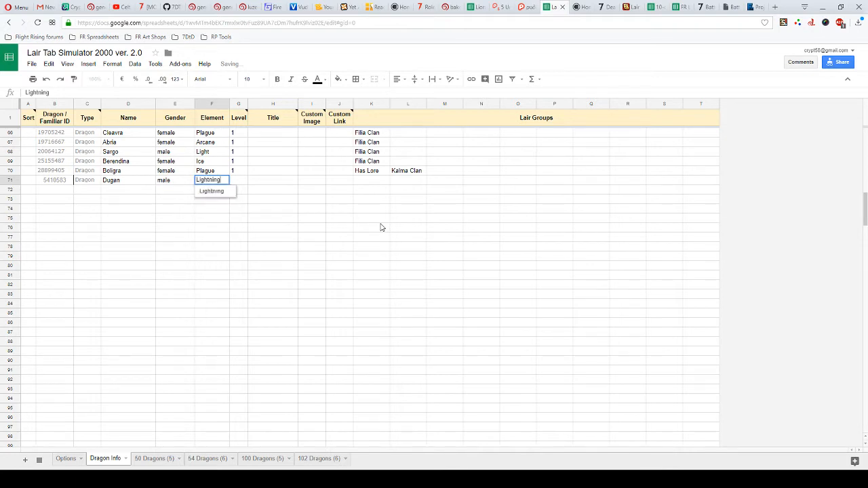
key("Tab")
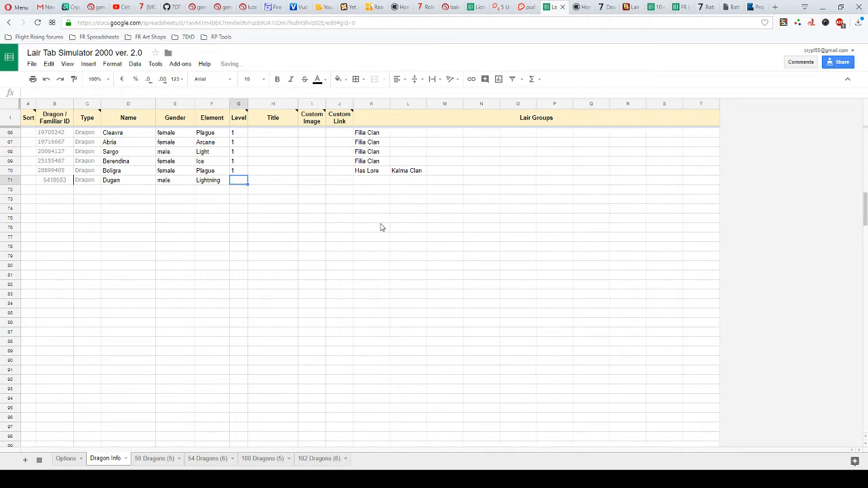
type("7")
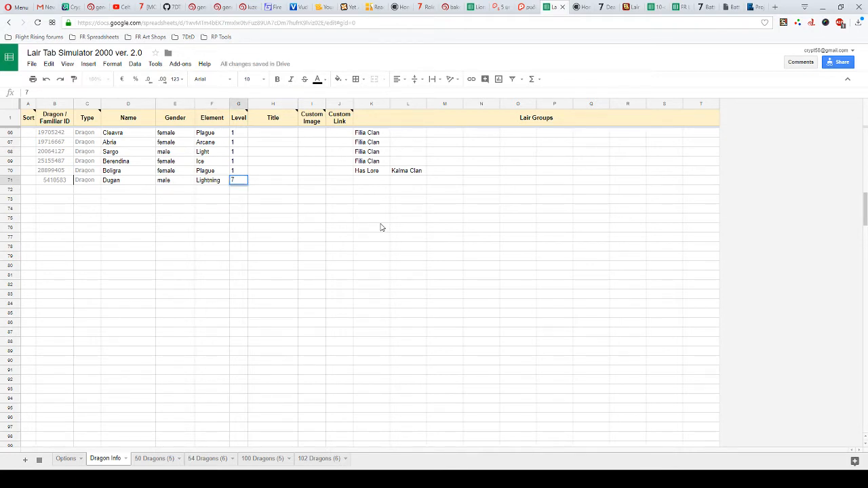
- Enter The Fallen as Dugan's first lair group in cell K71
key("Tab")
key("Tab")
key("Tab")
key("Tab")
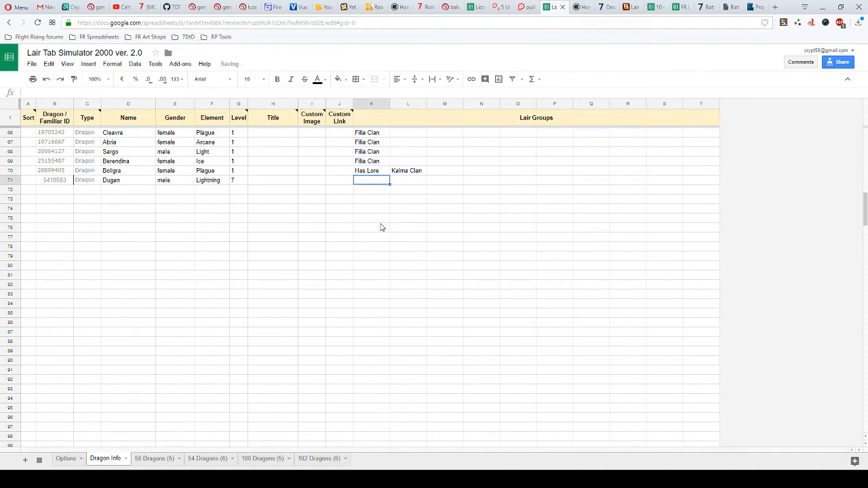
type("The")
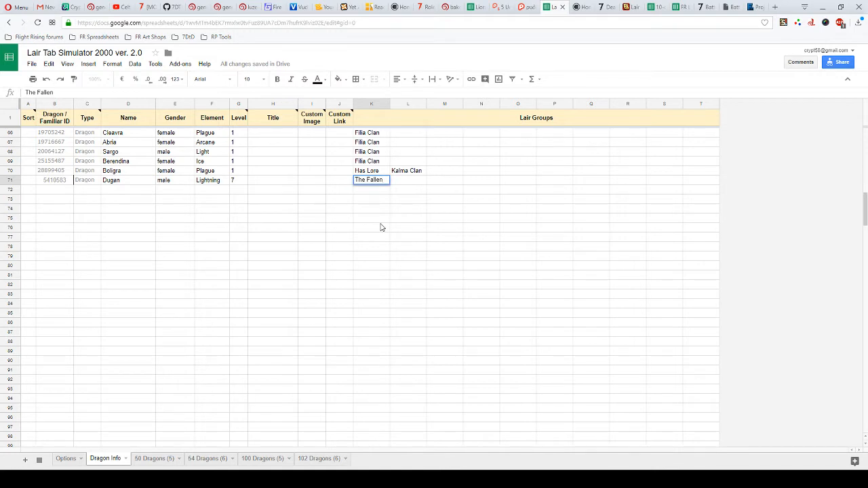
type(" Fallen")
key("Return")
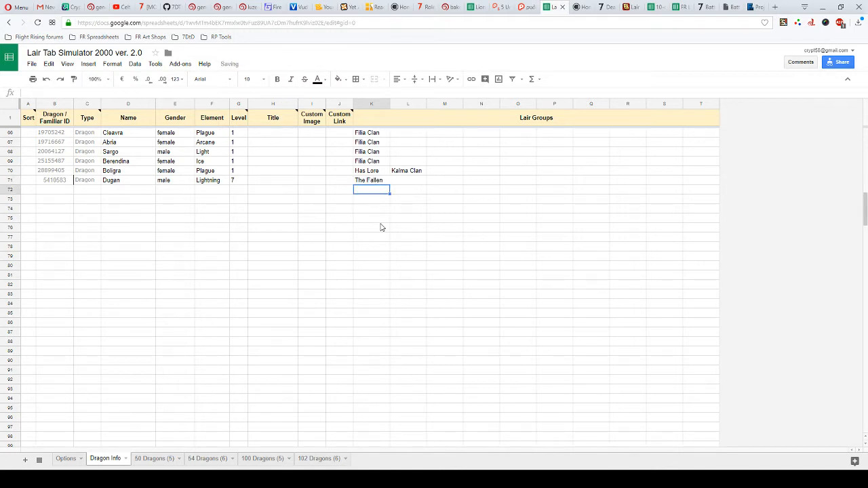
- Copy the formatting of Boligra's ID cell B70 onto Dugan's ID cell B71, and select the empty ID cell B72
key("Left")
key("Left")
key("Left")
key("Left")
key("Left")
key("Left")
key("Left")
key("Left")
key("Left")
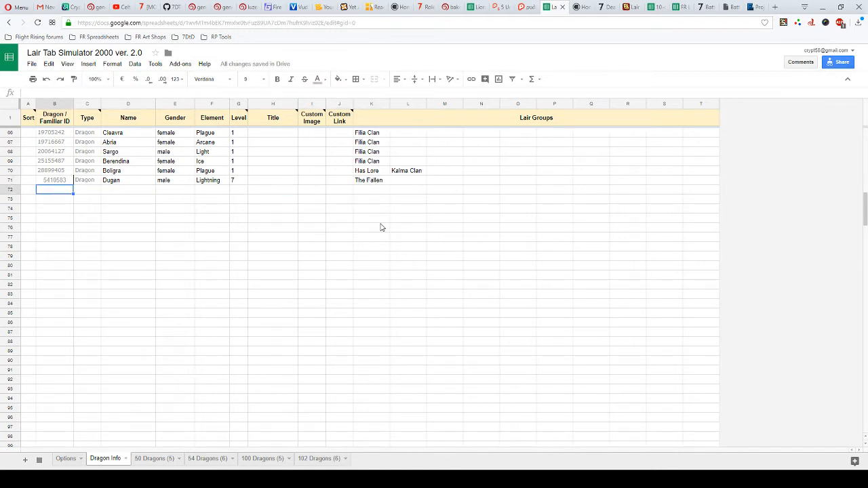
left_click(59, 174)
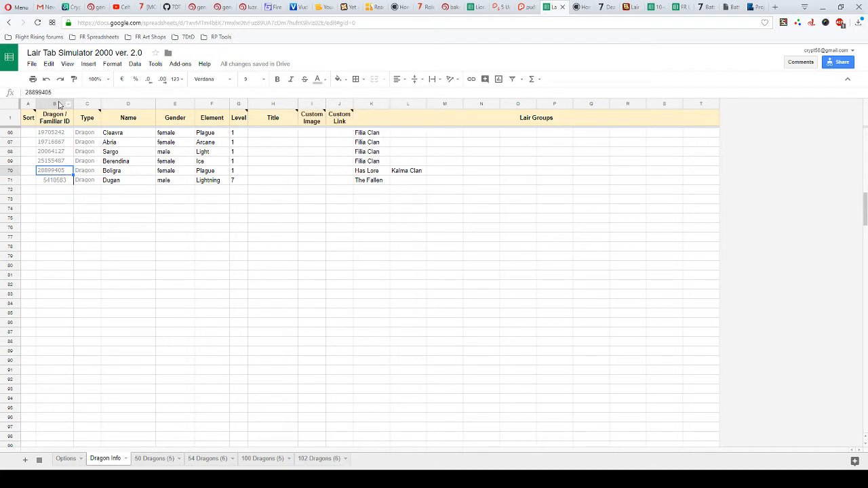
left_click(74, 79)
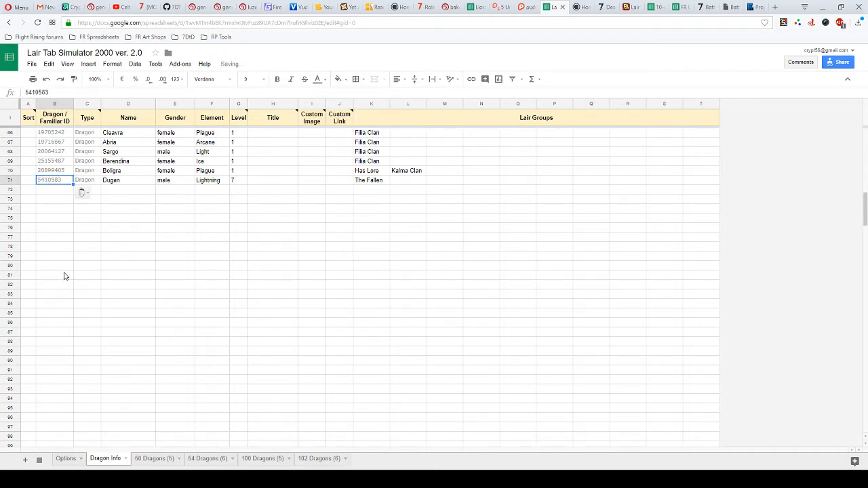
left_click(61, 171)
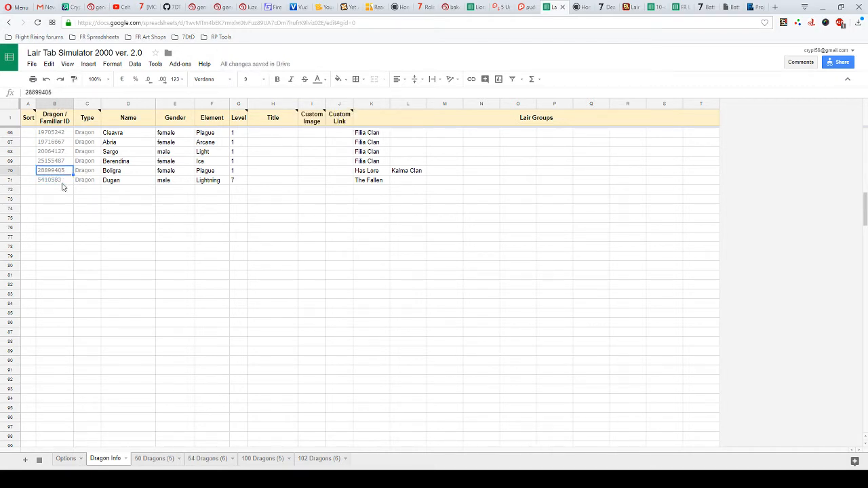
left_click(61, 182)
left_click(61, 191)
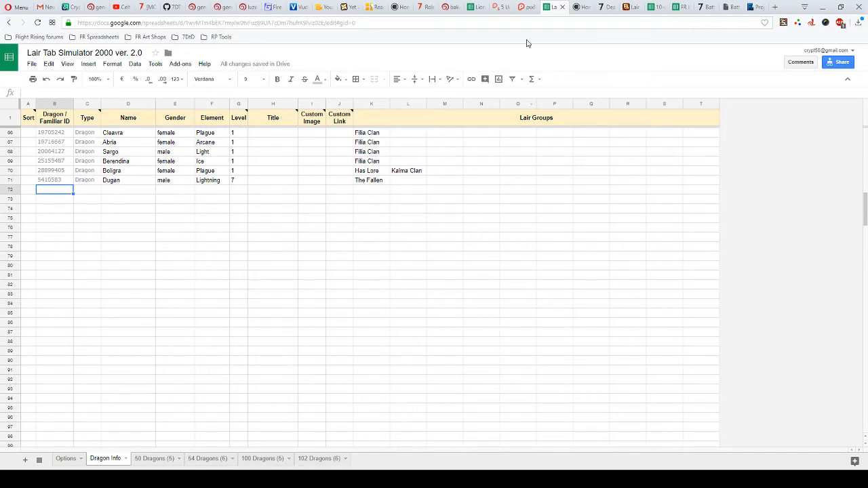
- Copy the IDs of Saphira through Kladeos from the Casualties sheet of FR Lair Organizer 2.0 into Lair Tab Simulator's Dragon Info cells B72:B79
left_click(676, 7)
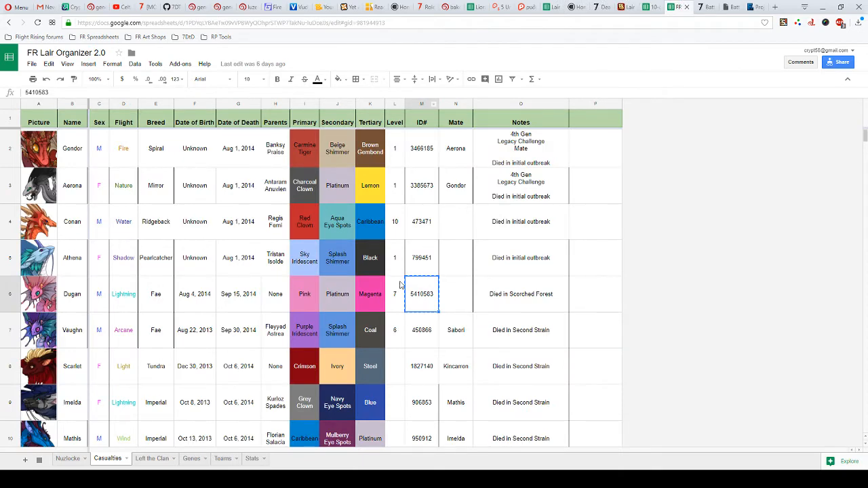
key("ctrl+Down")
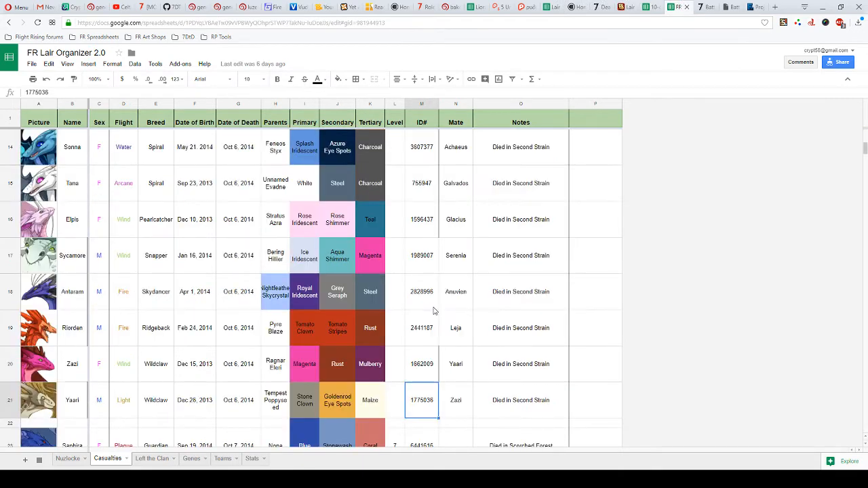
key("ctrl+Down")
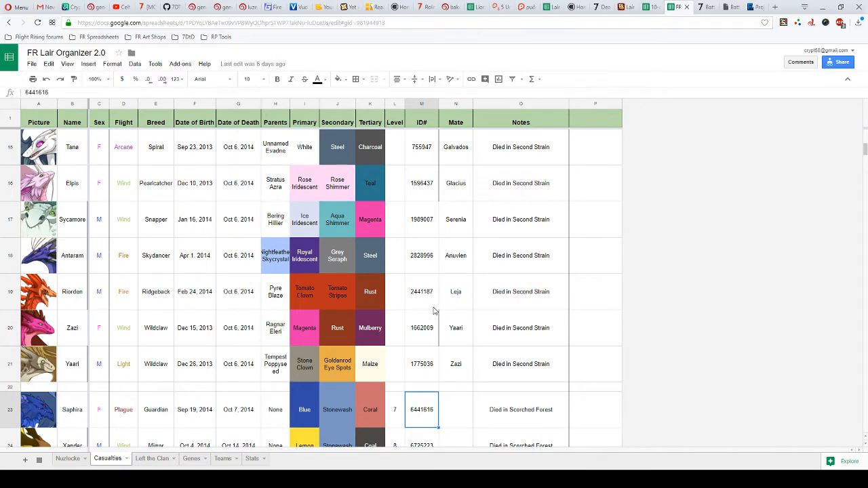
scroll(433, 310, "down", 5)
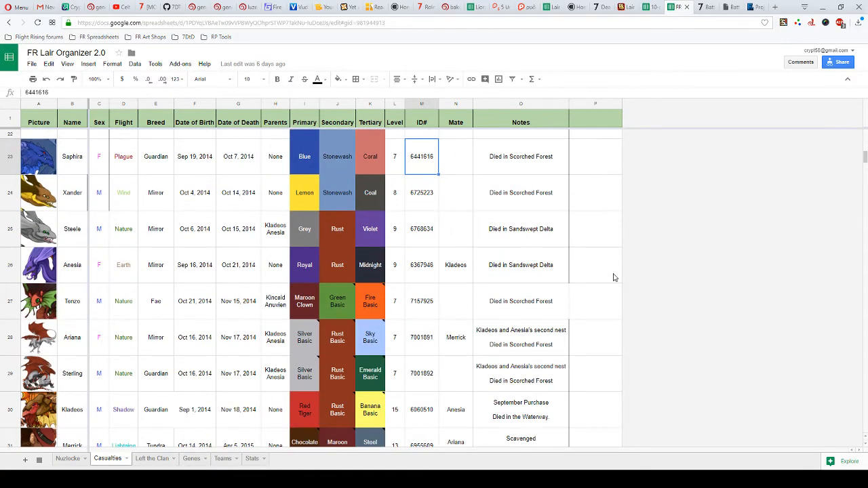
key("shift+Down")
key("shift+Down")
key("shift+Down")
key("shift+Down")
key("shift+Down")
key("shift+Down")
key("shift+Down")
key("ctrl+c")
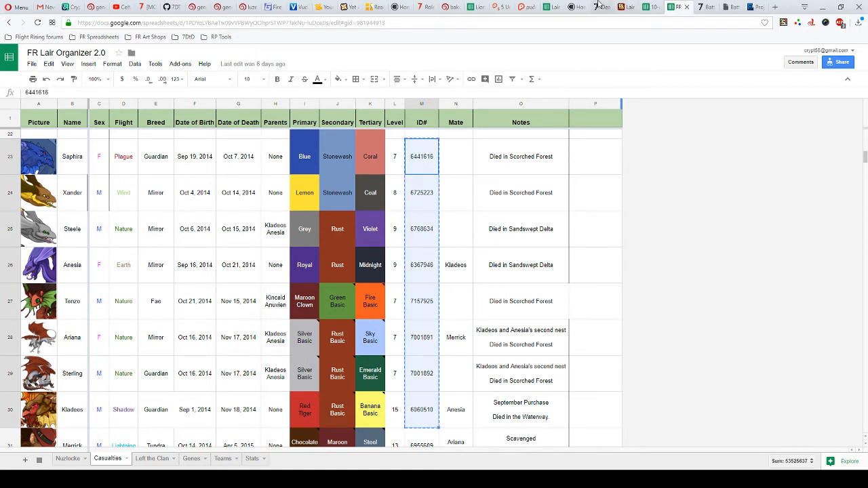
left_click(554, 7)
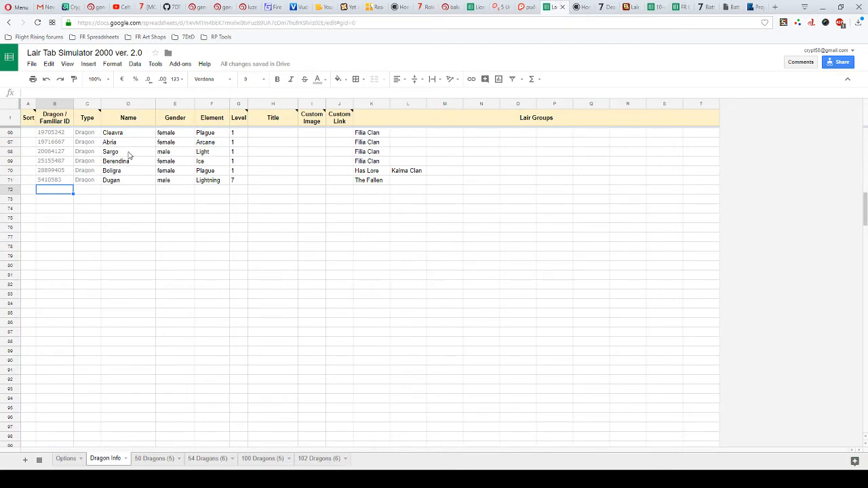
key("ctrl+v")
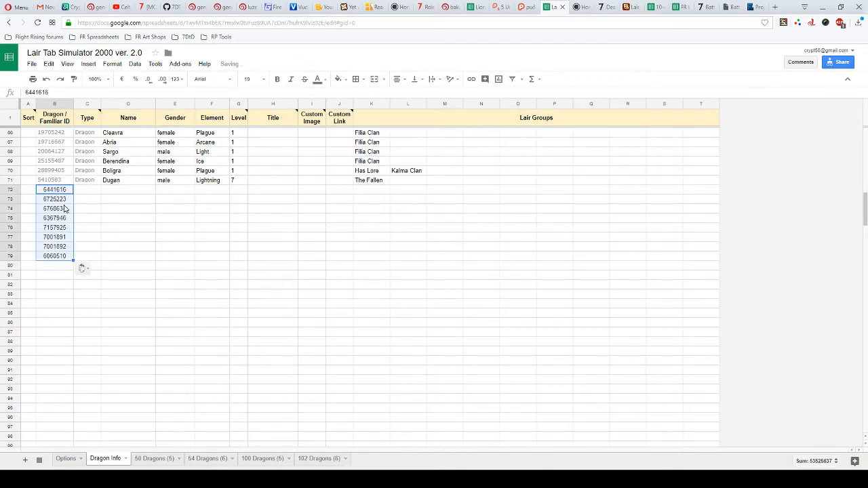
- Copy the Dragon type from Dugan's row into the Type cells C72:C79
left_click(88, 183)
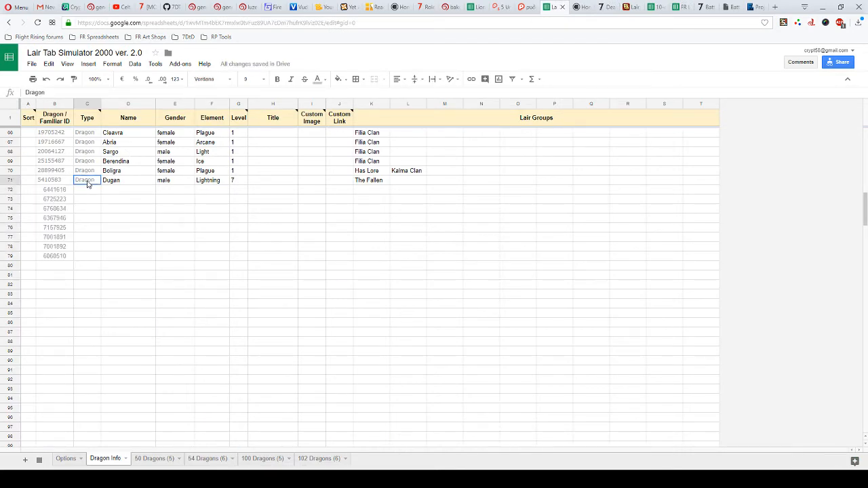
key("ctrl+c")
key("shift+Down")
key("shift+Down")
key("shift+Down")
key("shift+Down")
key("shift+Down")
key("shift+Down")
key("shift+Down")
key("shift+Down")
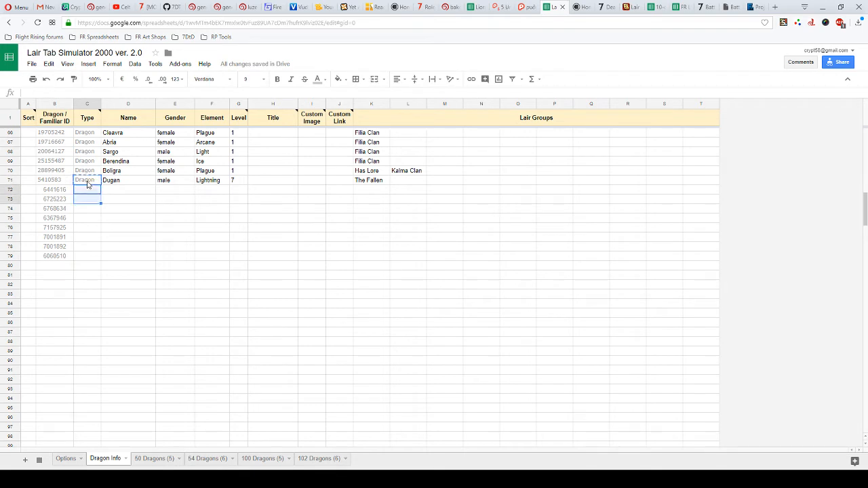
key("ctrl+v")
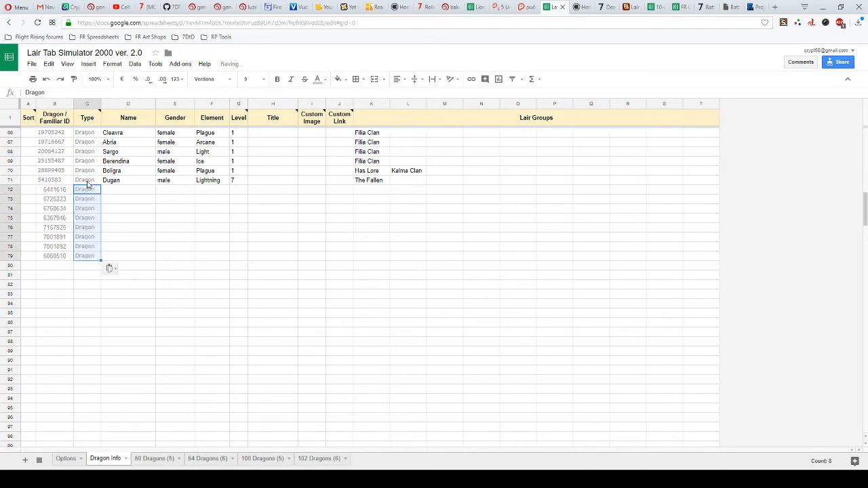
- Apply the formatting of Dugan's ID cell B71 to the pasted IDs in B72:B79
key("Right")
key("Left")
key("Left")
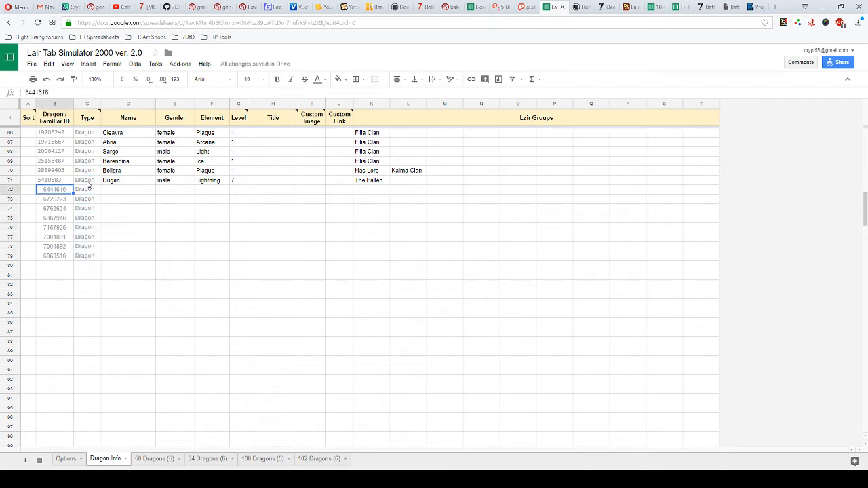
left_click(66, 180)
left_click(74, 79)
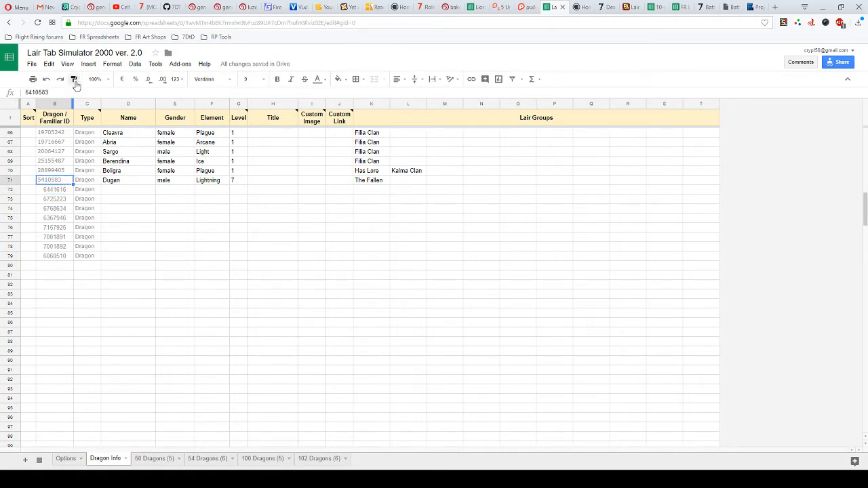
left_click_drag(54, 190, 46, 256)
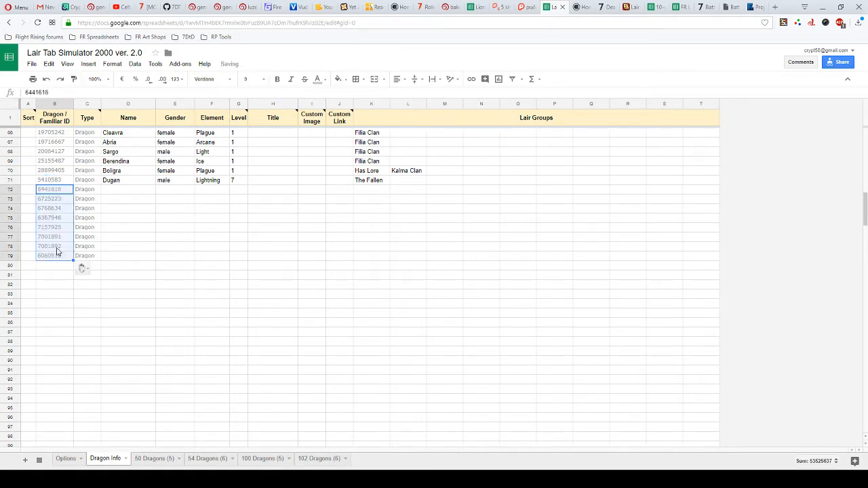
- Look up the names in FR Lair Organizer 2.0 and enter Saphira, Xander, Steele and Anesia in Dragon Info cells D72:D75
left_click(125, 192)
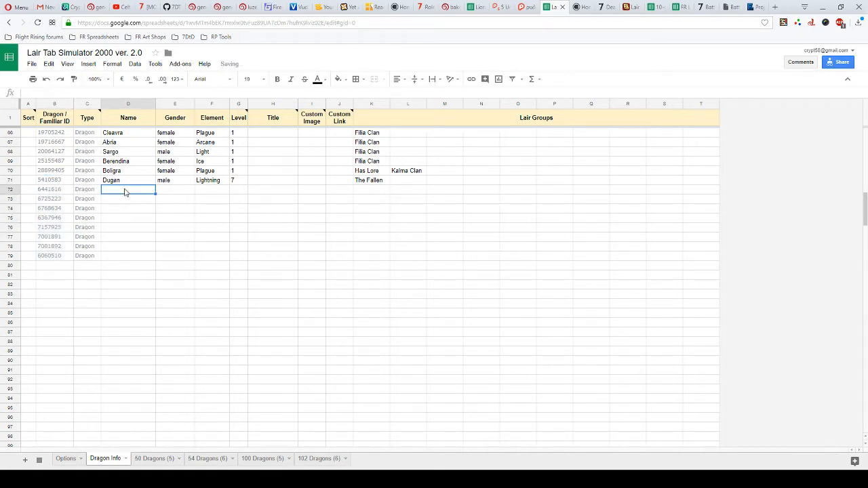
left_click(674, 7)
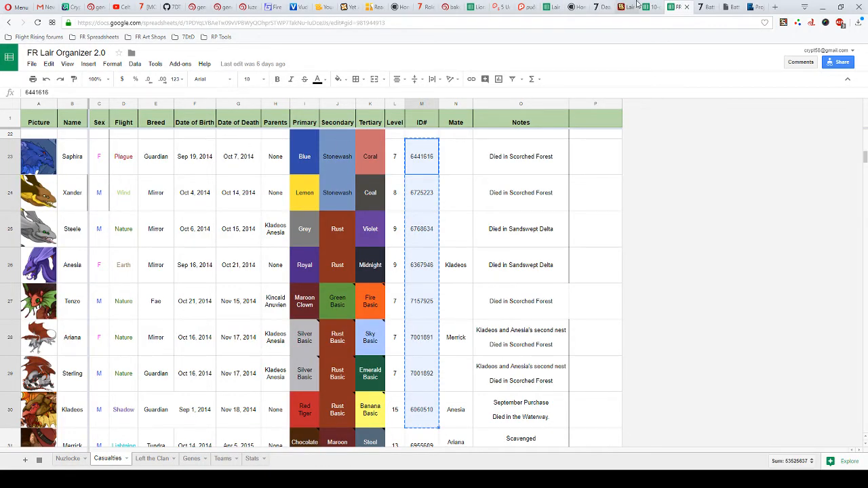
left_click(553, 7)
type("Sap")
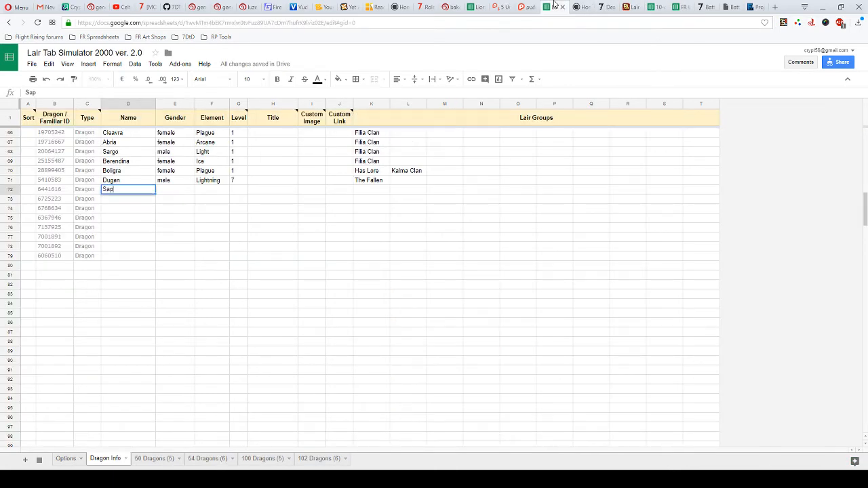
type("hira")
key("Return")
type("Xander")
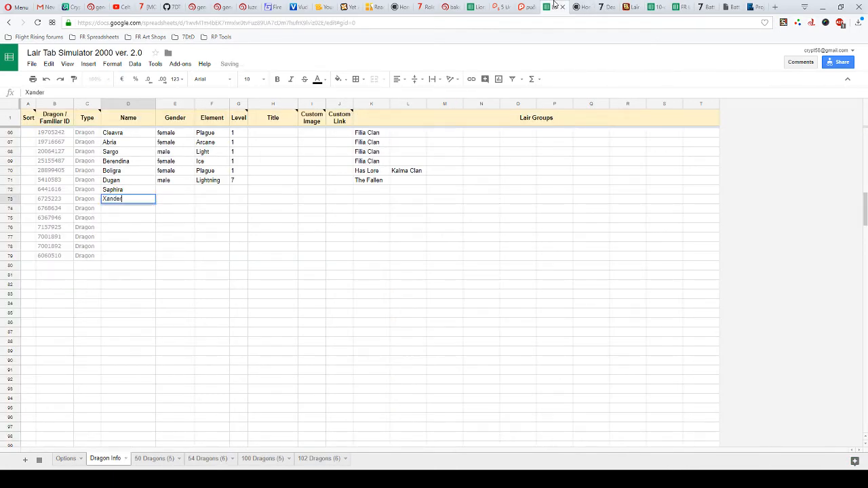
key("Return")
type("Steele")
key("Return")
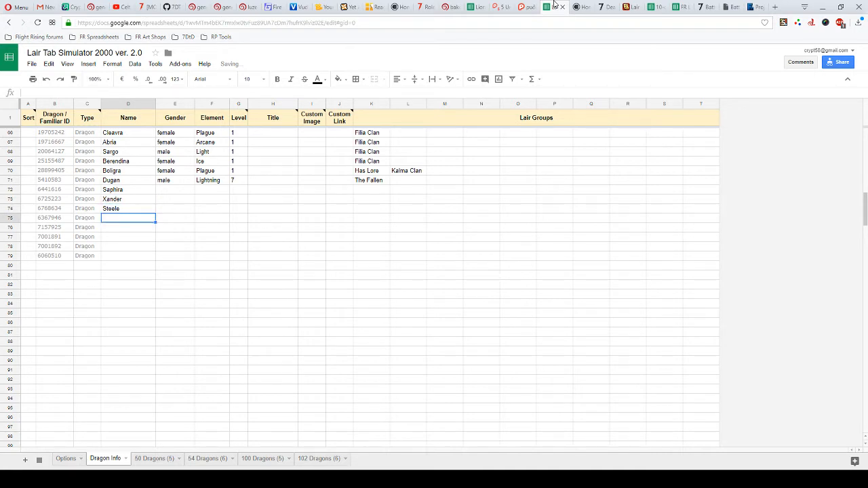
type("Anesia")
key("Return")
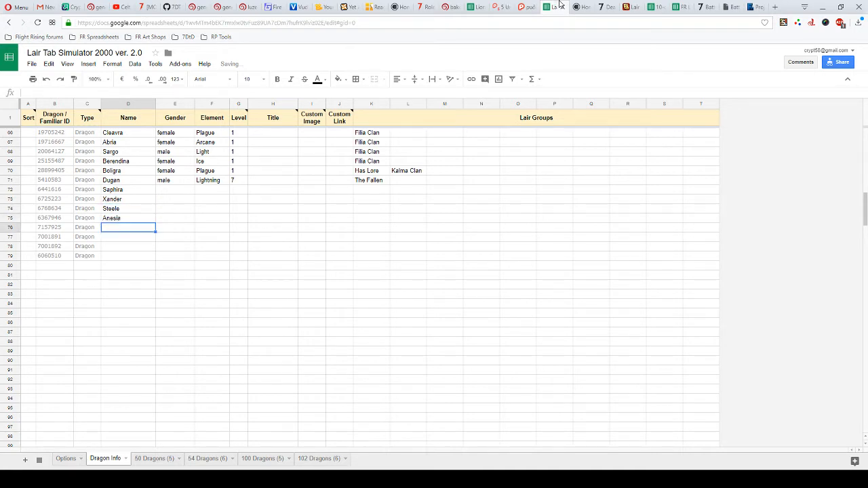
- Look up the next names in FR Lair Organizer 2.0 and enter Tenzo, Ariana, Sterling and Kladeos in Lair Tab Simulator's Dragon Info cells D76:D79
left_click(675, 7)
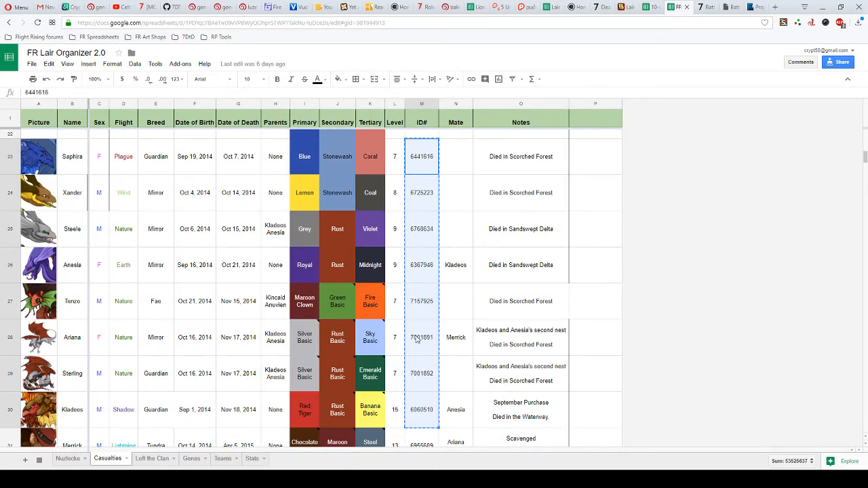
left_click(552, 7)
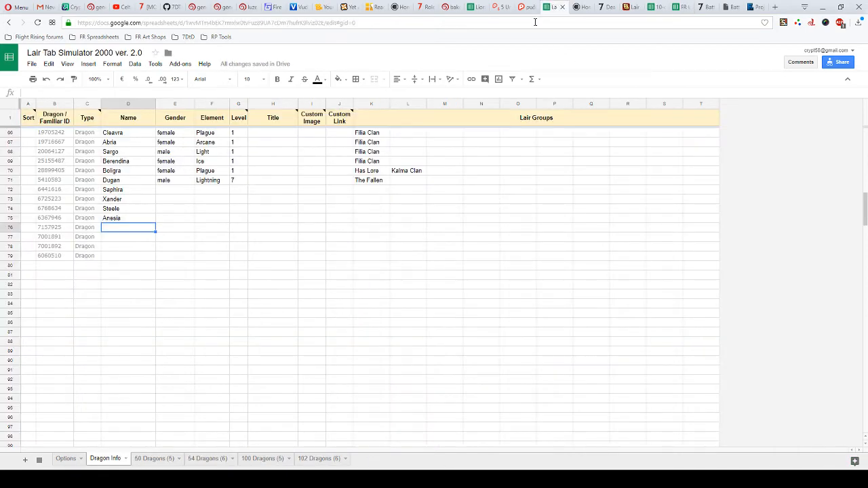
type("Tenzo")
key("Return")
type("A")
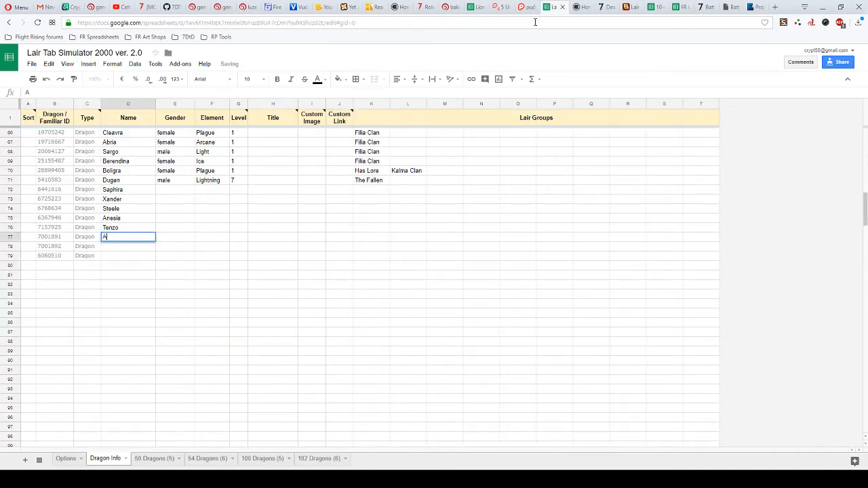
type("riana")
key("Return")
type("Sterling")
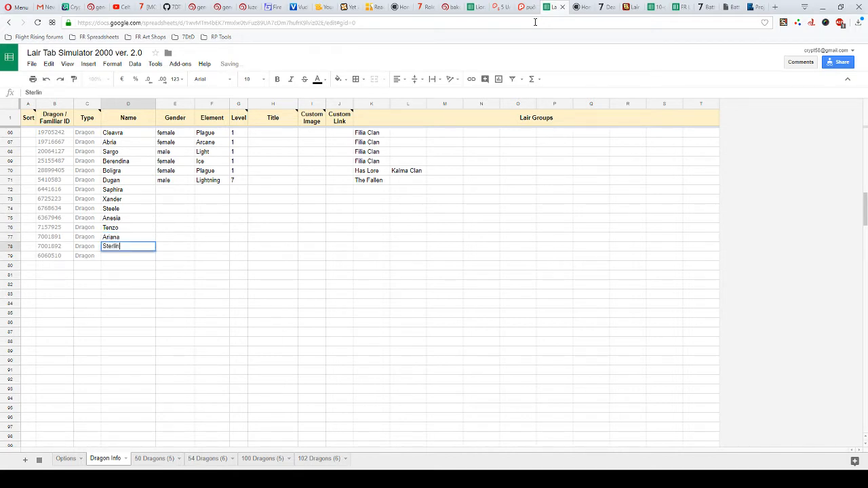
key("Return")
type("Kladeos")
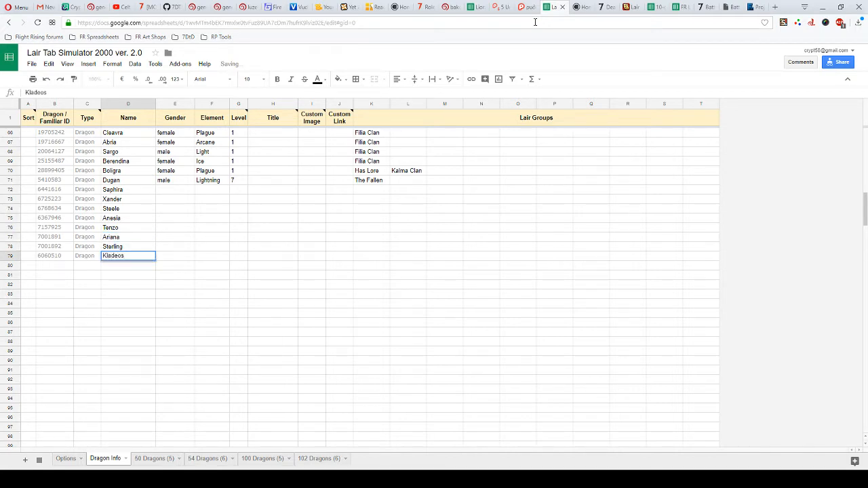
key("Tab")
- Enter the genders of Saphira, Xander, Steele and Anesia in E72:E75 as female, male, male and female
key("ctrl+Up")
key("Down")
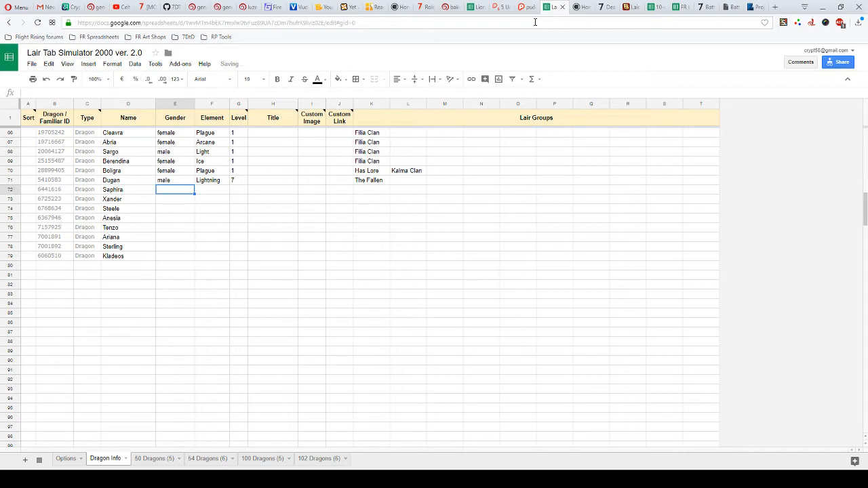
type("fe")
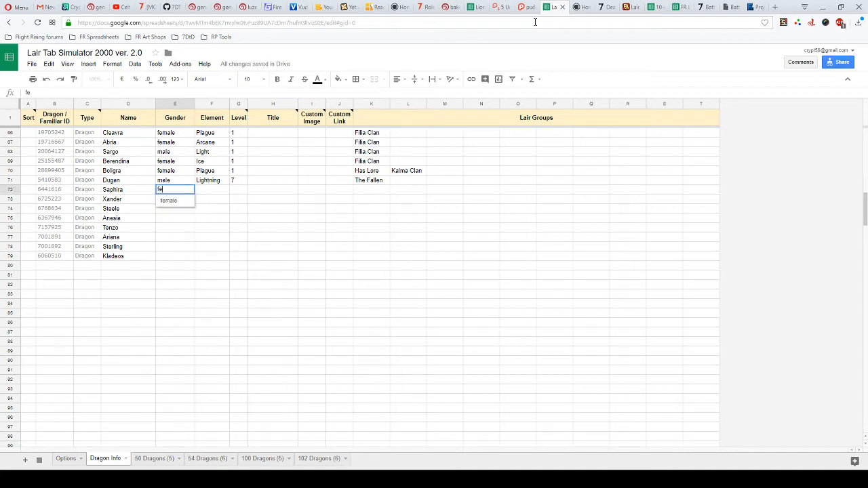
type("male")
key("Return")
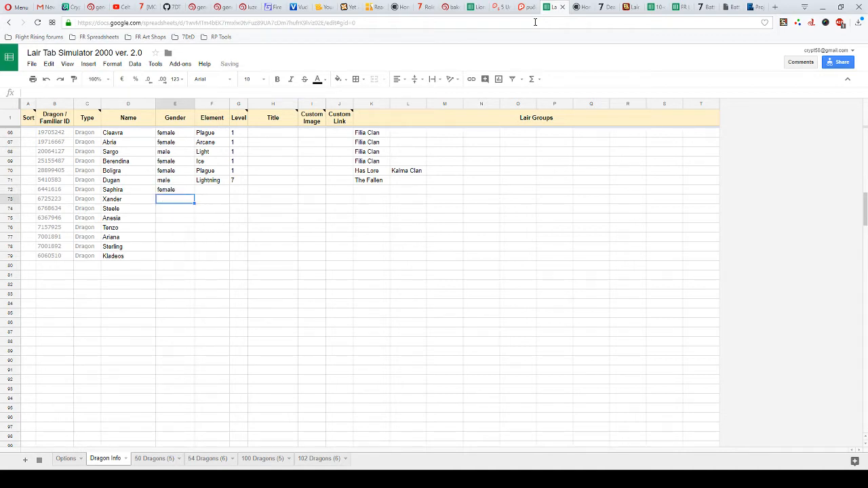
type("male")
key("Return")
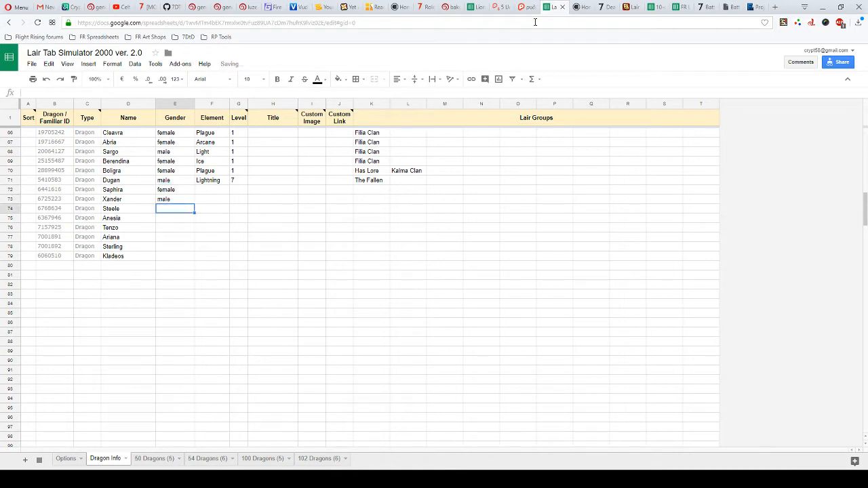
type("male")
key("Return")
type("female")
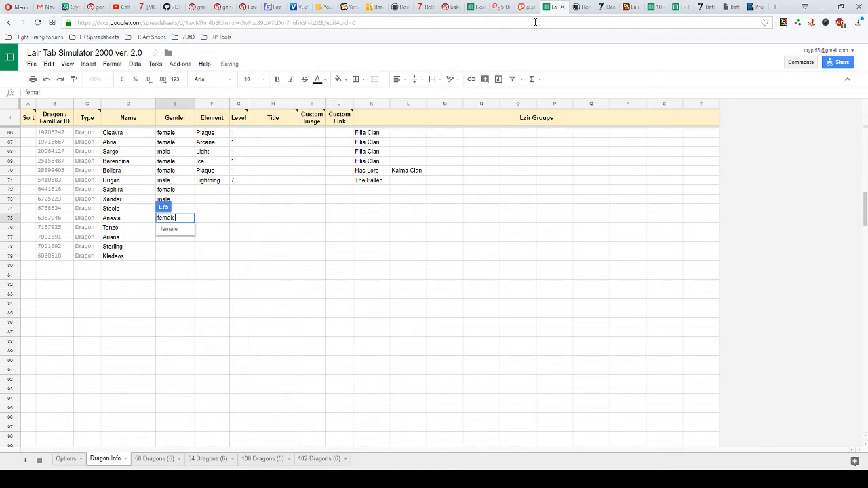
key("Return")
- Enter the genders of Tenzo, Ariana, Sterling and Kladeos in E76:E79 as male, female, male and male
type("male")
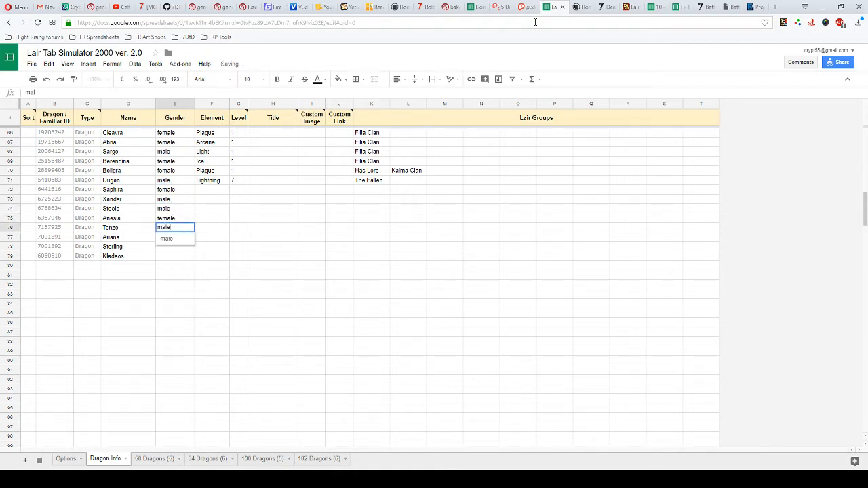
key("Return")
type("female")
key("Return")
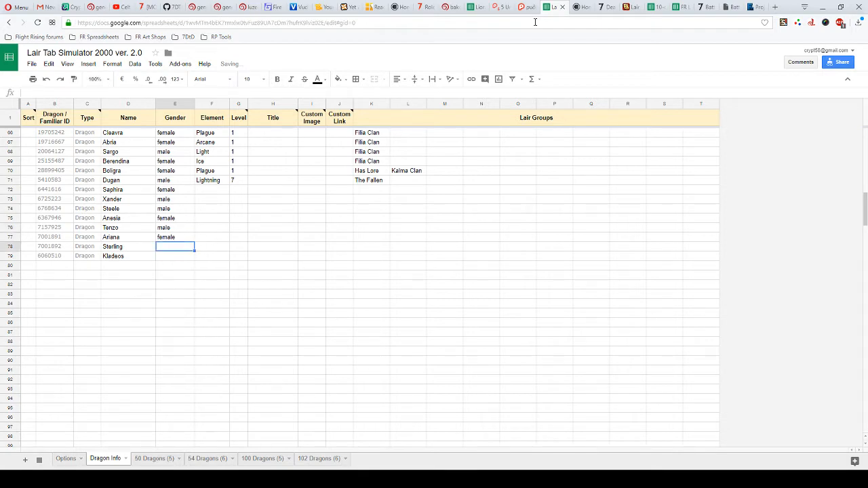
type("male")
key("Return")
type("mal")
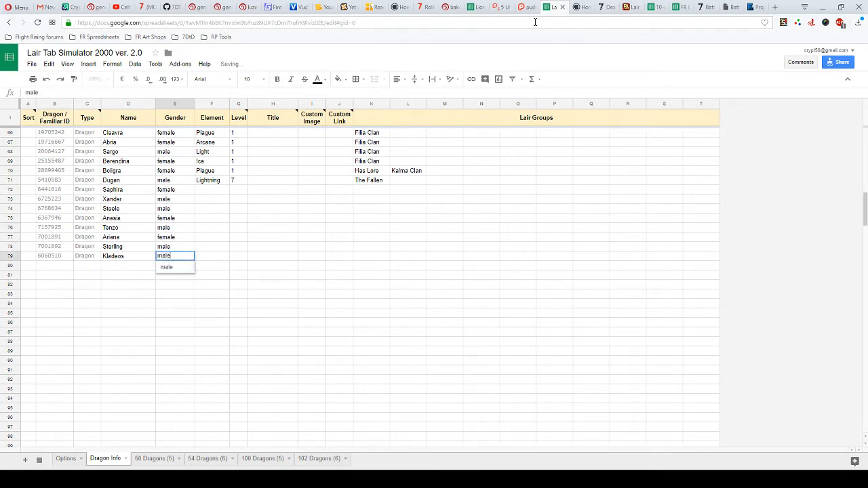
type("e")
key("Tab")
- Enter the elements Plague, Wind, Nature and Earth for Saphira, Xander, Steele and Anesia in F72:F75
key("ctrl+Up")
key("Down")
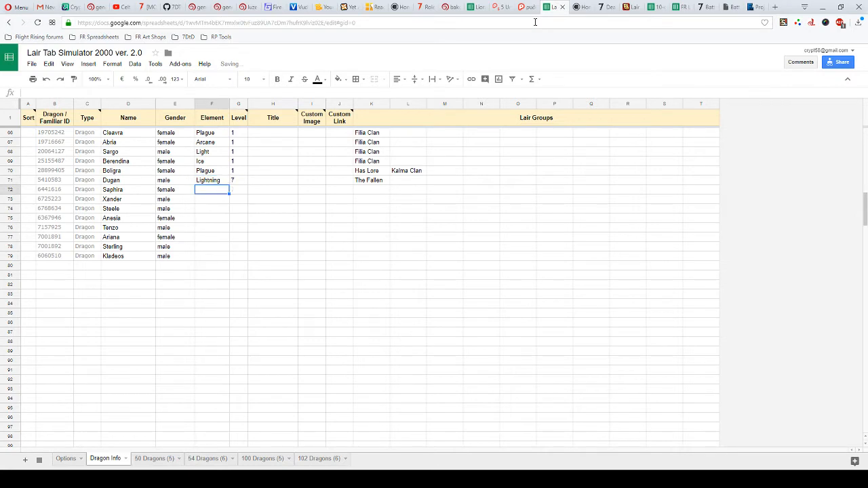
type("P")
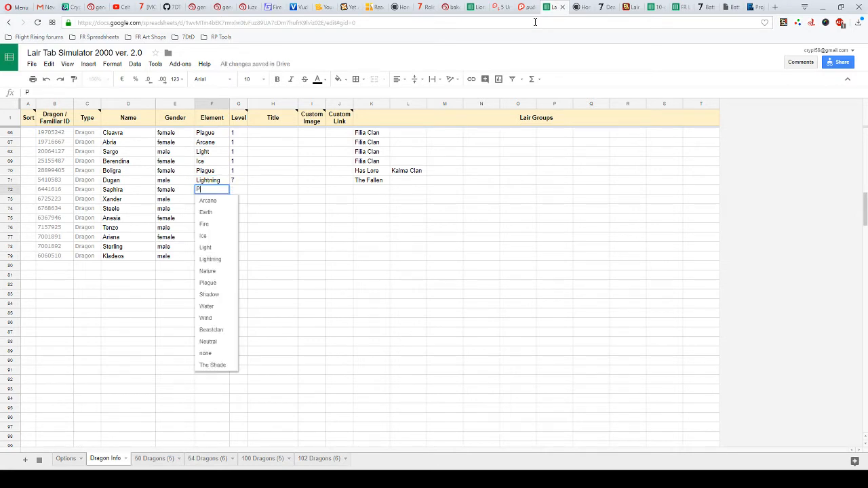
type("lague")
key("Return")
type("Wind")
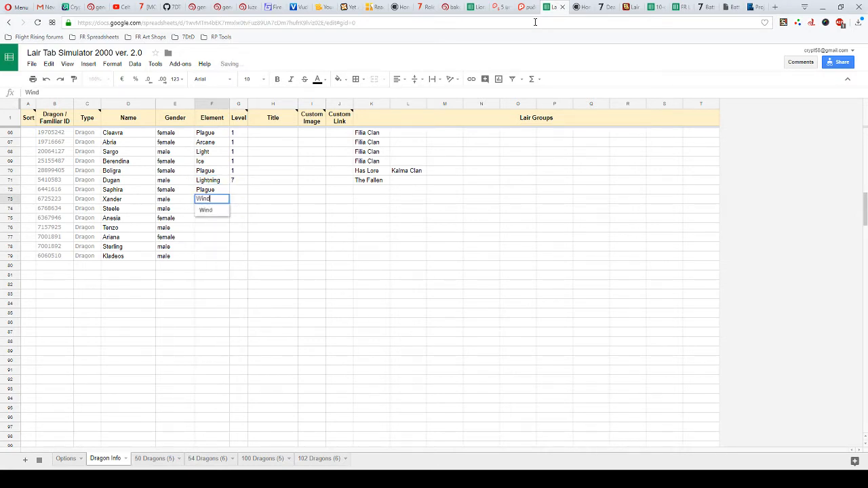
key("Return")
type("Nature")
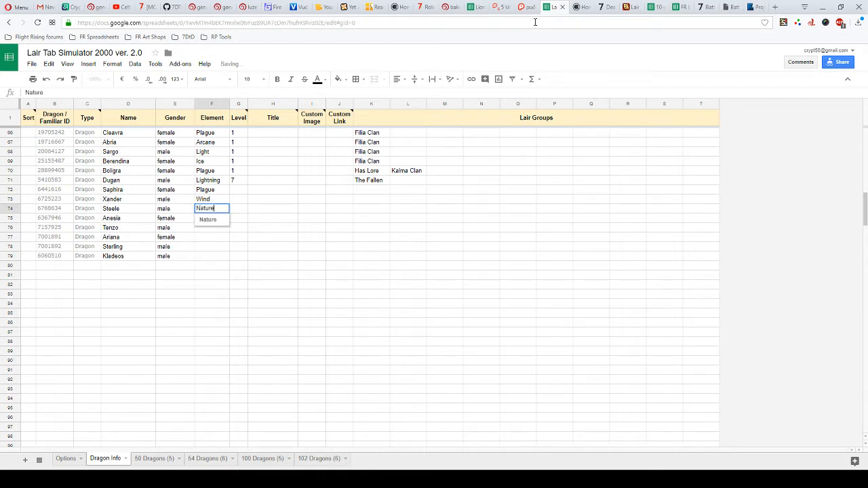
key("Return")
type("Earth")
key("Return")
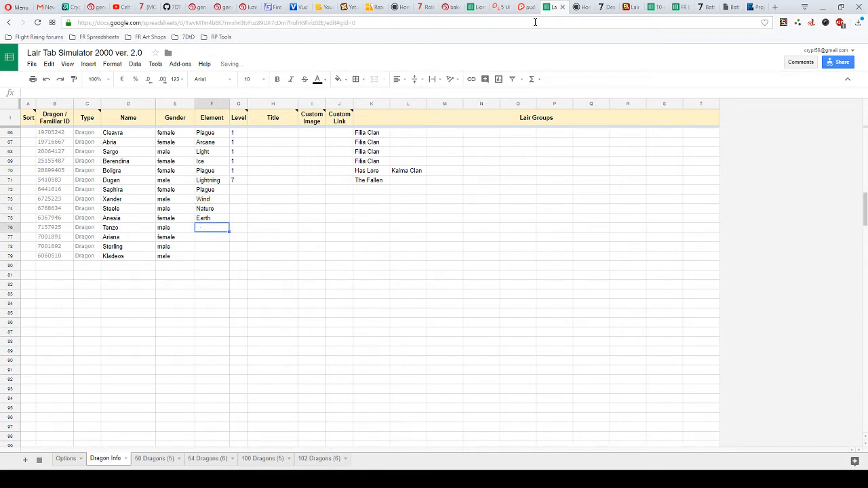
- Set the element to Nature for Tenzo, Ariana and Sterling in F76:F78 and to Shadow for Kladeos in F79
type("Nature")
key("Return")
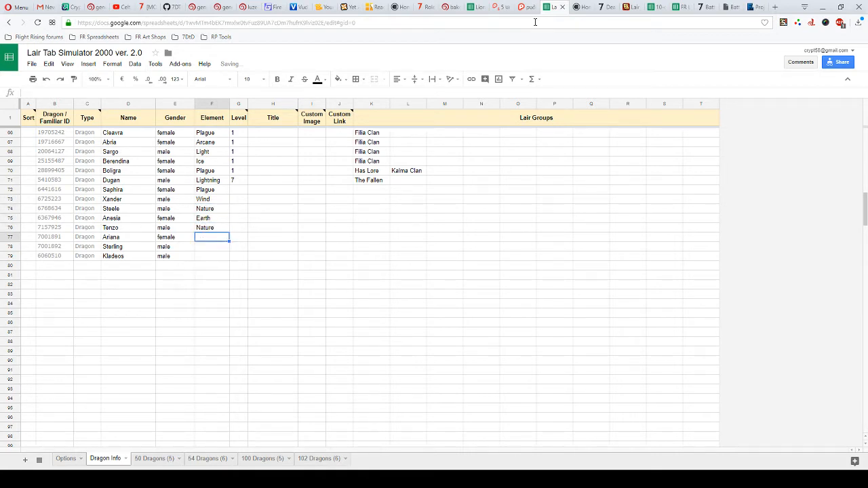
type("Nature")
key("Return")
type("Nature")
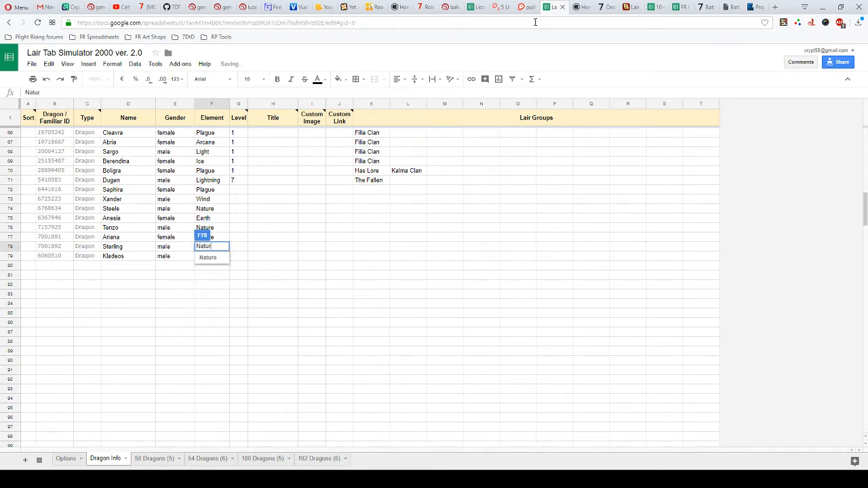
key("Return")
type("Shadow")
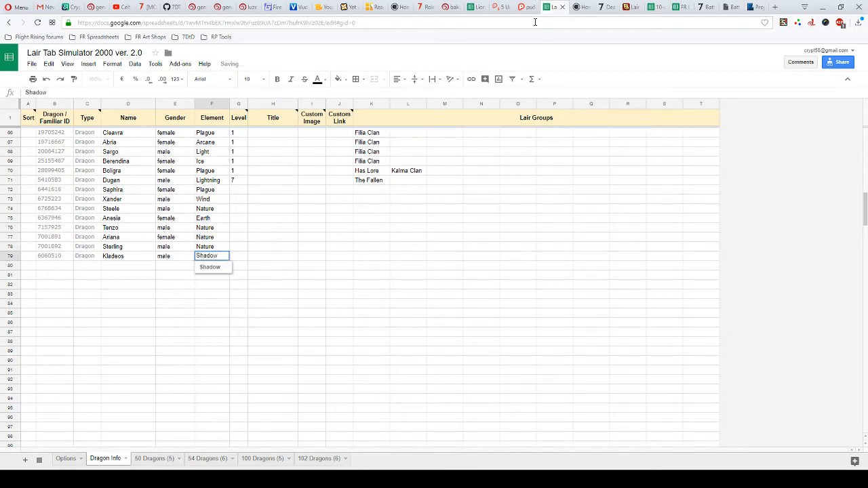
key("Tab")
- Enter the levels 7, 7 and 9 for Saphira, Xander and Steele in G72:G74
key("ctrl+Up")
key("Down")
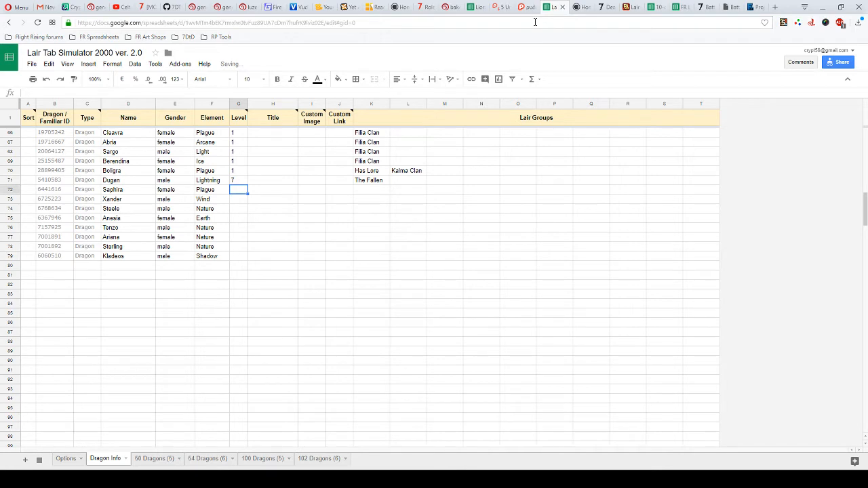
type("7")
key("Return")
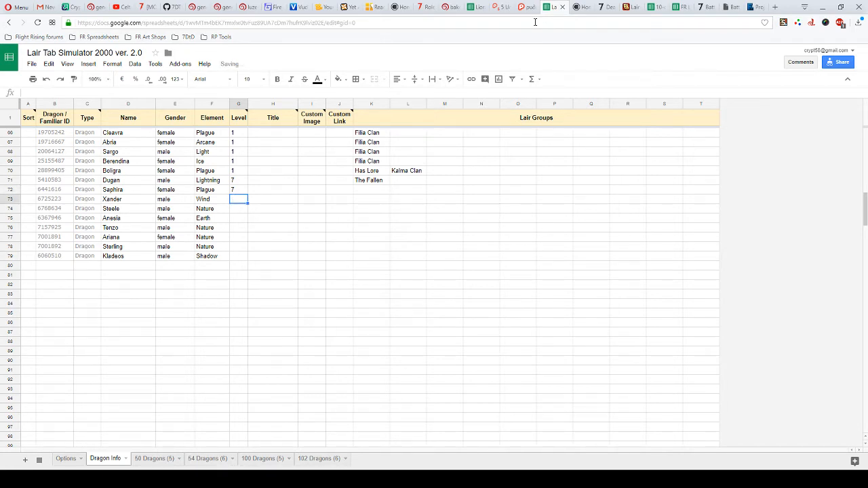
type("7")
key("Return")
type("9")
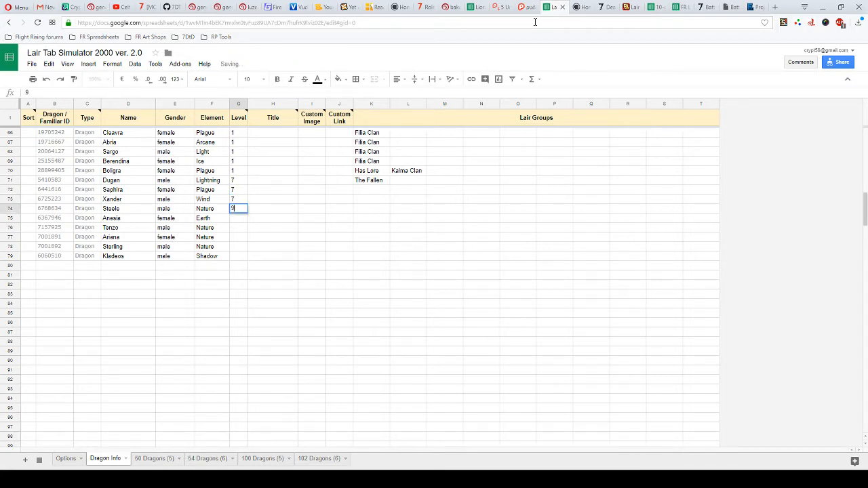
key("Return")
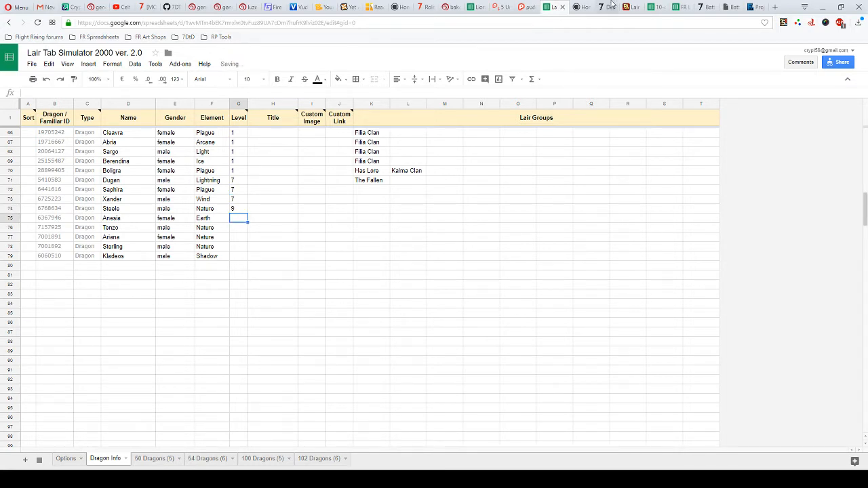
- Check the levels on FR Lair Organizer 2.0's Casualties sheet and correct Xander's level in Dragon Info cell G73 to 8
left_click(678, 6)
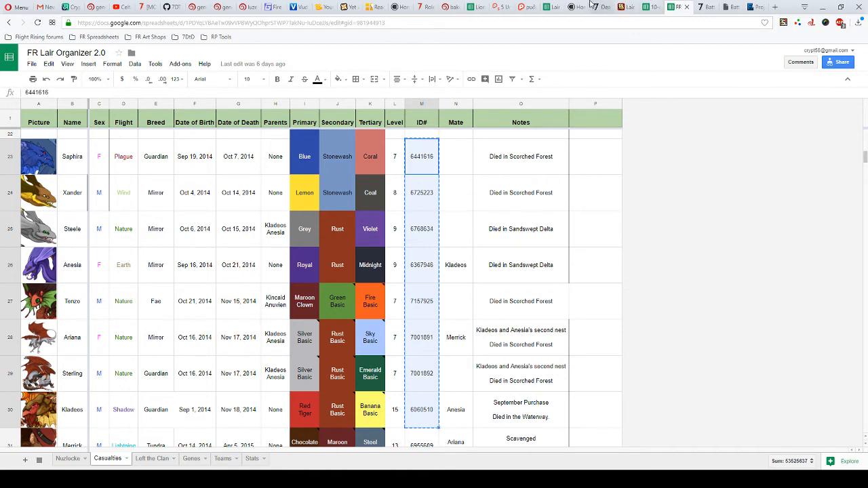
left_click(551, 7)
key("Up")
key("Up")
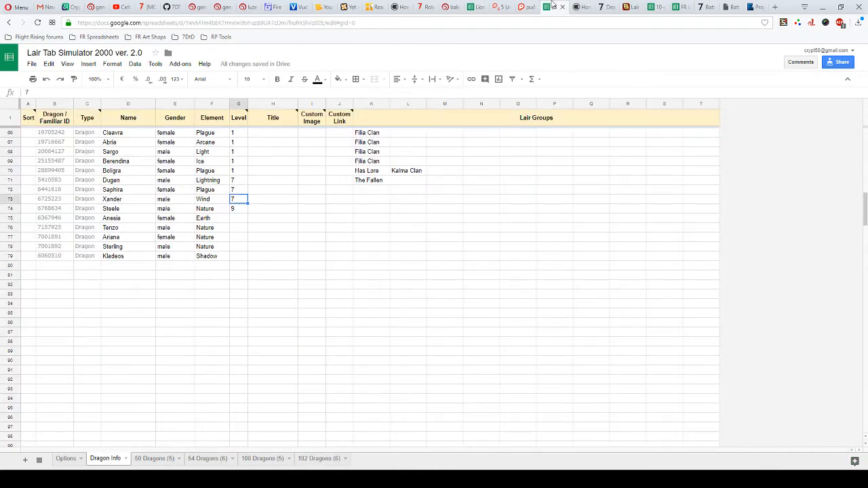
type("8")
key("Return")
key("Down")
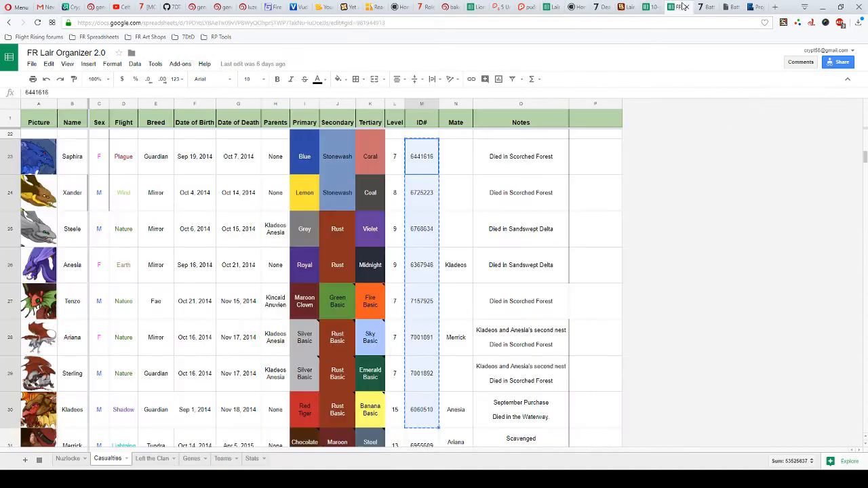
- Look up the remaining levels in FR Lair Organizer 2.0 and enter level 9 for Anesia in Dragon Info cell G75
left_click(677, 7)
left_click(642, 8)
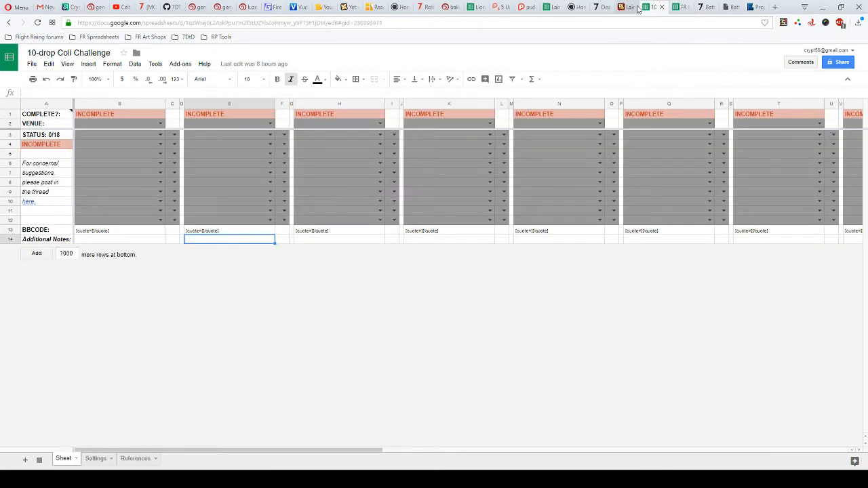
left_click(552, 7)
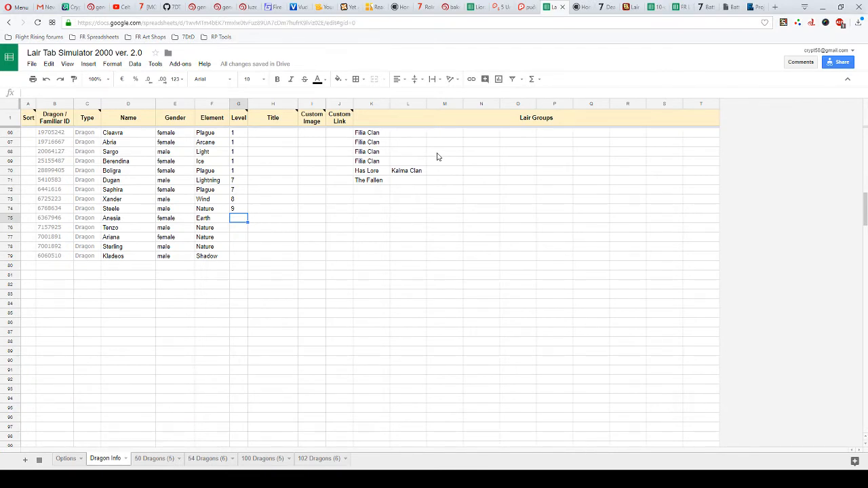
left_click(676, 5)
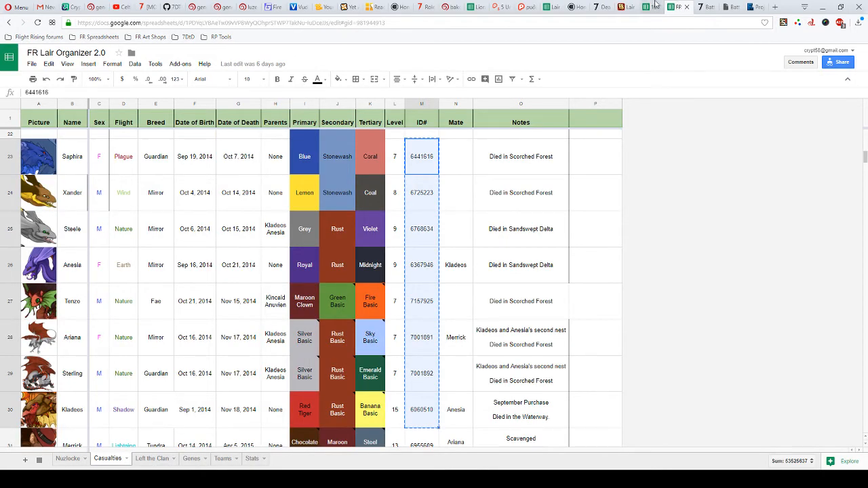
left_click(557, 5)
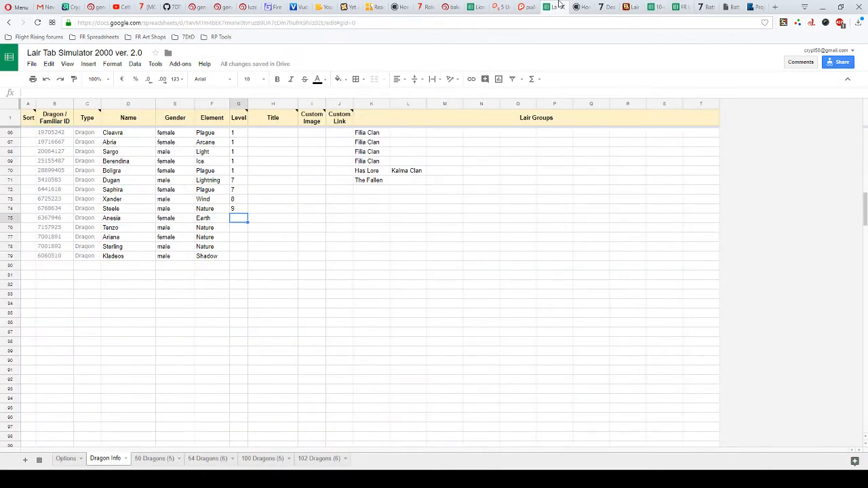
type("9")
key("Return")
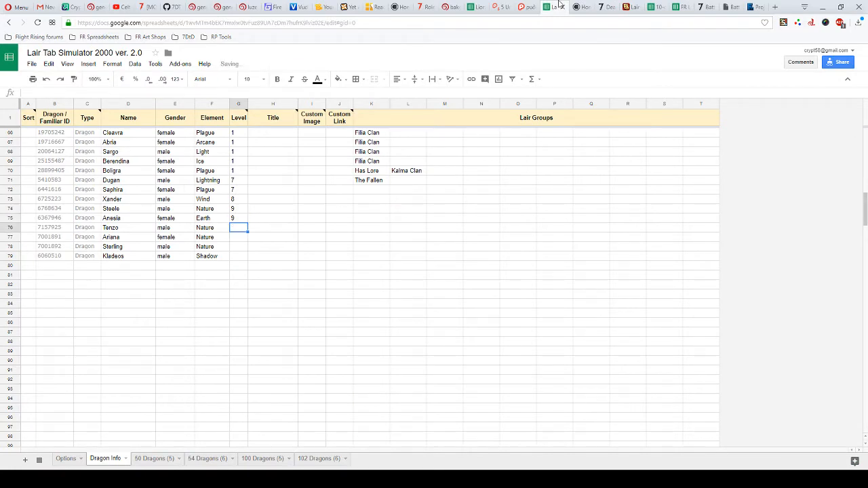
- Enter level 7 for Tenzo, Ariana and Sterling in G76:G78 and level 15 for Kladeos in G79
type("7")
key("Return")
type("7")
key("Return")
type("7")
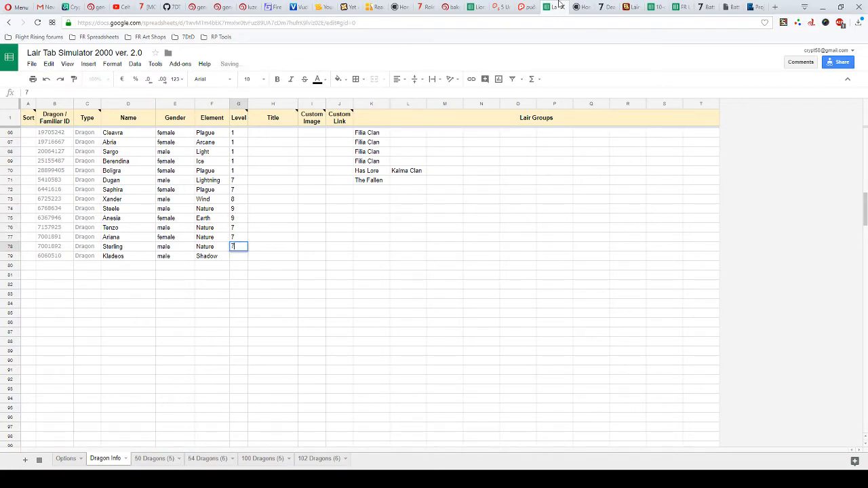
key("Return")
type("15")
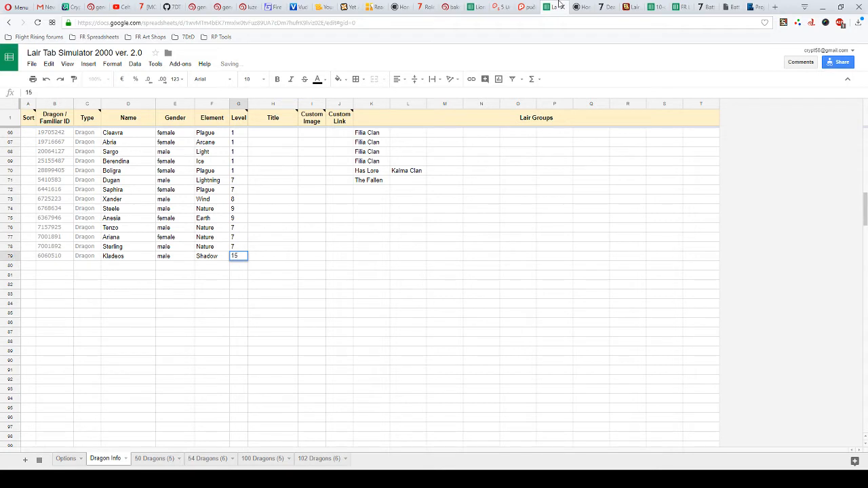
- Copy the lair group The Fallen from K71 into K72:K79 for the dragons Saphira through Kladeos
key("Tab")
key("Tab")
key("Tab")
key("Tab")
key("Up")
key("Up")
key("Up")
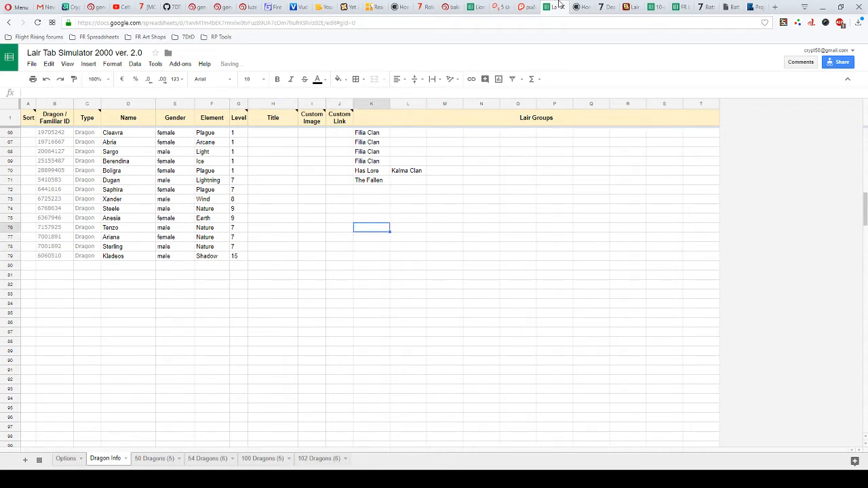
key("Up")
key("Up")
key("Up")
key("Up")
key("Up")
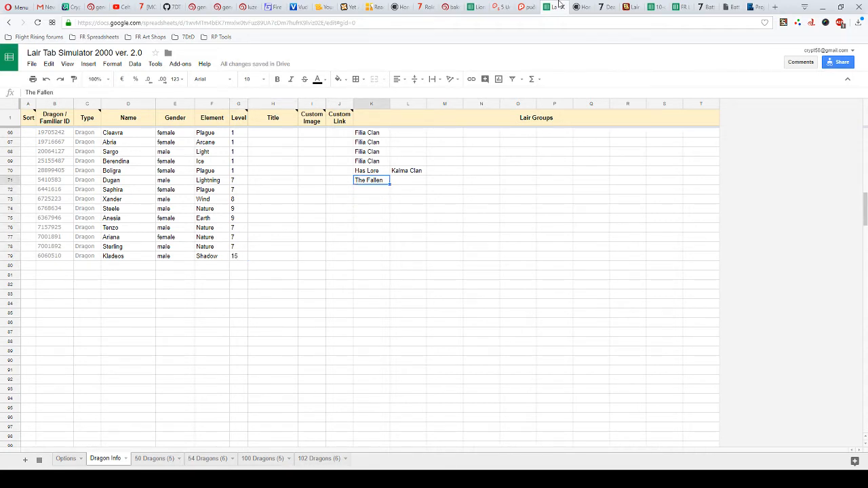
key("ctrl+c")
key("Down")
key("shift+Down")
key("shift+Down")
key("shift+Down")
key("shift+Down")
key("shift+Down")
key("shift+Down")
key("shift+Down")
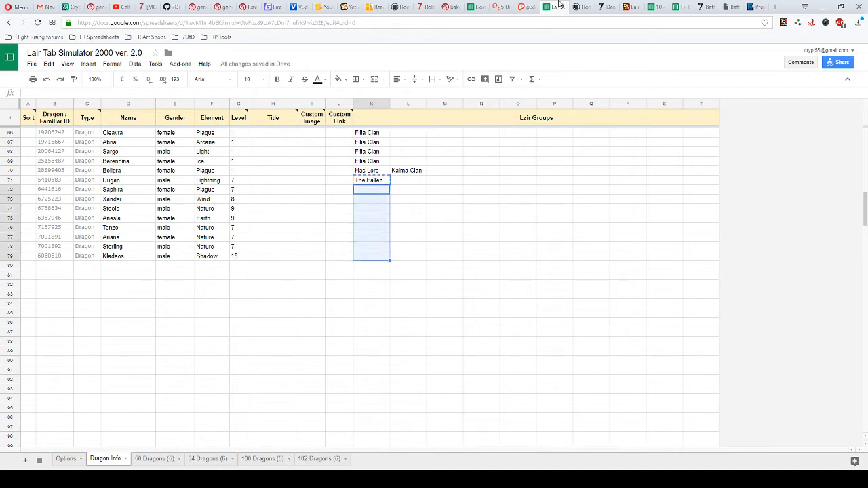
key("ctrl+v")
- Copy the IDs of Merrick through Krashos from FR Lair Organizer 2.0's Casualties sheet into Dragon Info cells B80:B86
key("ctrl+Left")
key("ctrl+Left")
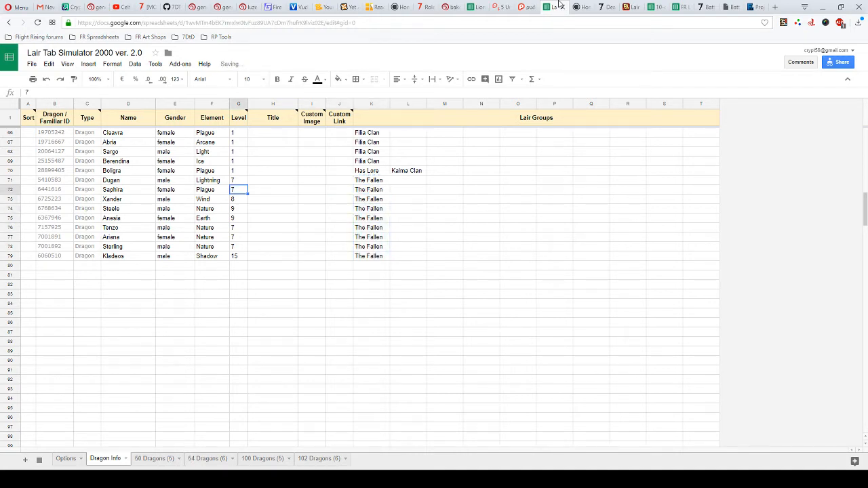
key("Down")
key("Down")
key("Down")
key("Down")
key("Down")
key("Down")
key("Down")
key("Down")
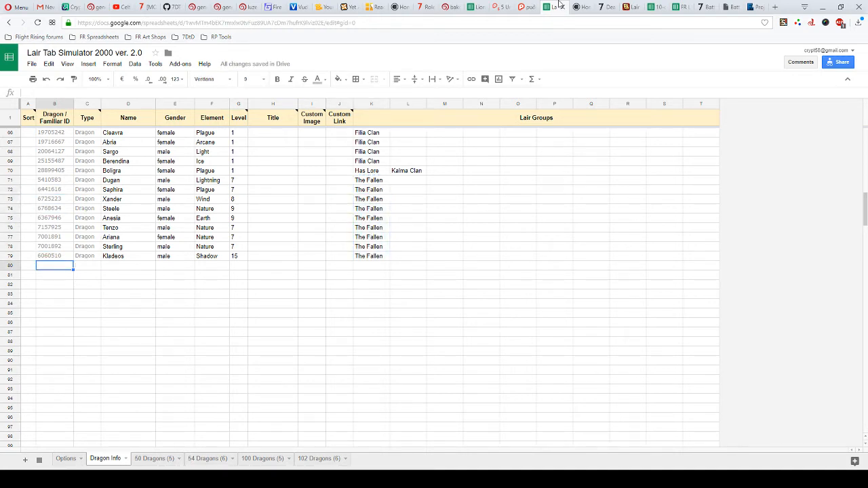
left_click(676, 7)
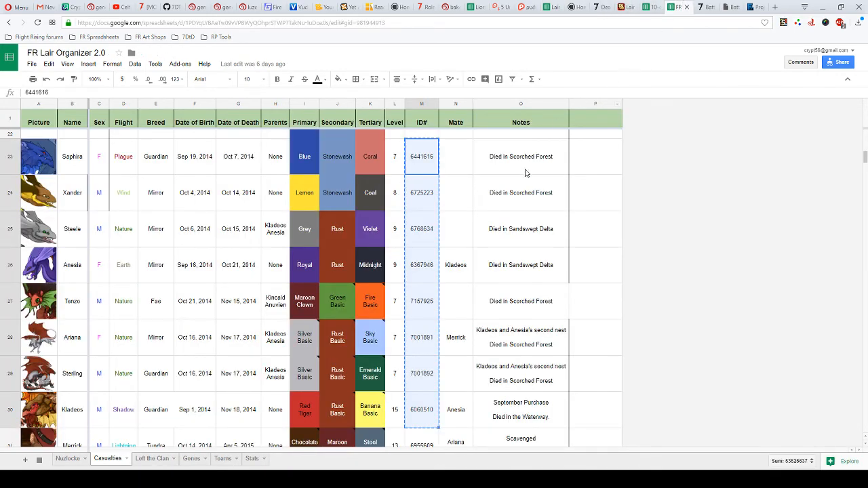
scroll(474, 242, "down", 1)
scroll(474, 242, "down", 6)
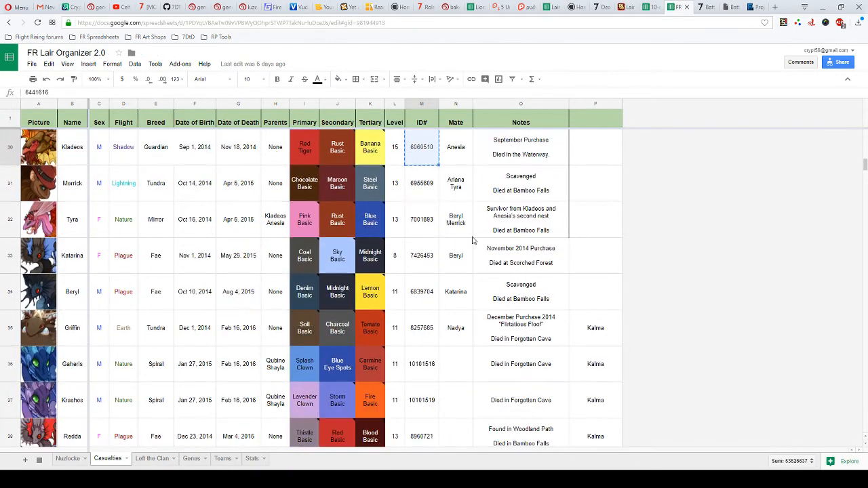
left_click_drag(422, 181, 418, 396)
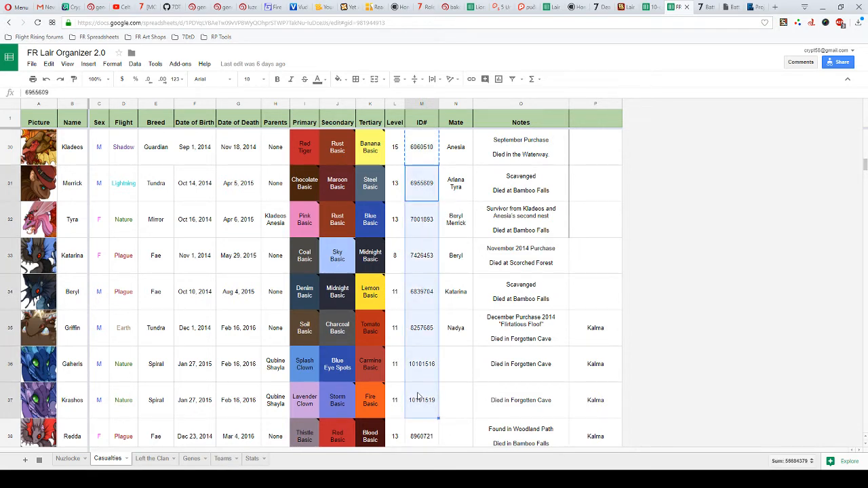
key("ctrl+c")
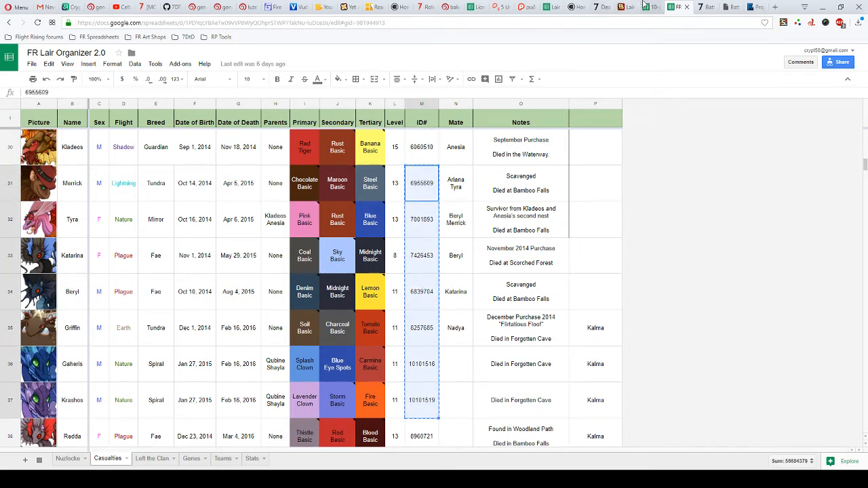
left_click(553, 7)
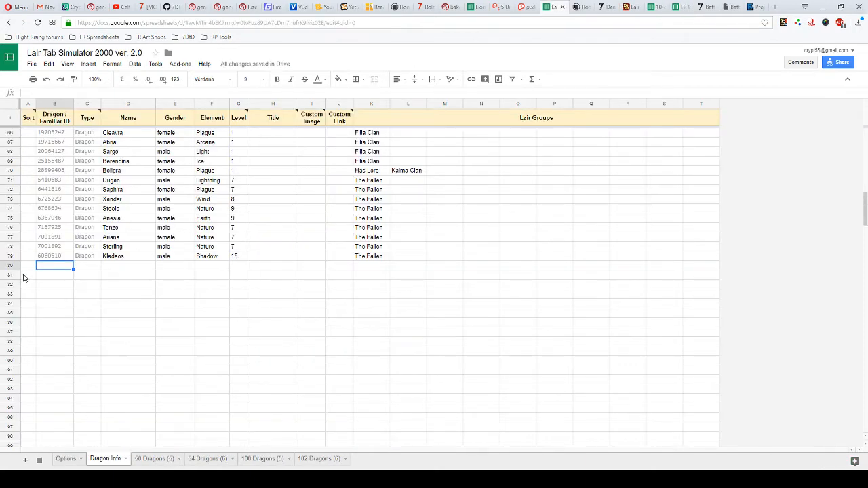
key("ctrl+v")
- Copy the formatting of ID cell B79 onto the new IDs in B80:B86
left_click(60, 257)
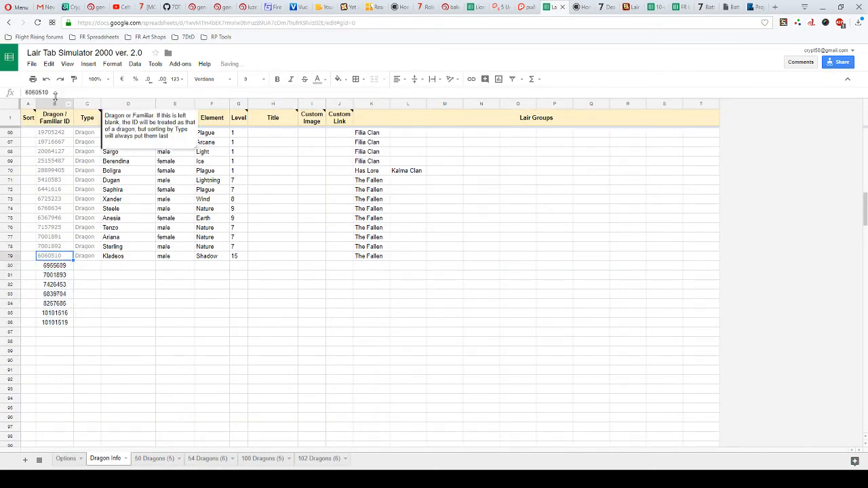
left_click(74, 78)
left_click_drag(49, 267, 58, 323)
- Copy the type Dragon from C79 into C80:C86
left_click(84, 258)
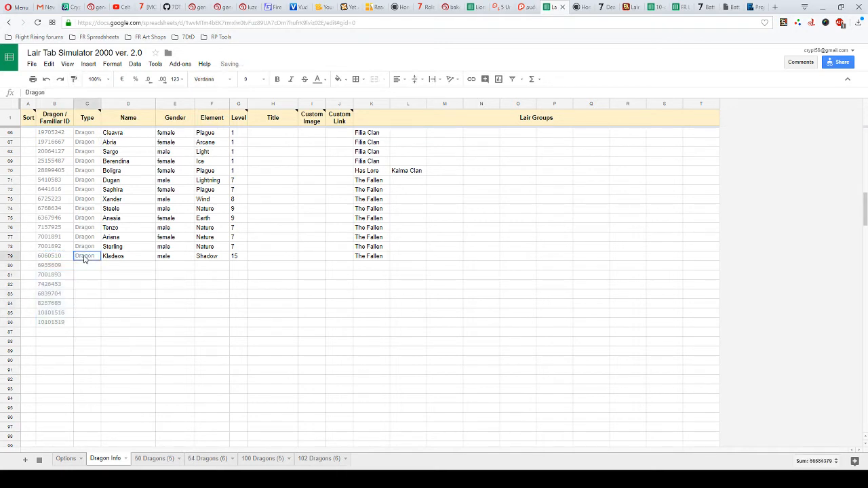
key("ctrl+c")
left_click_drag(85, 266, 87, 328)
key("ctrl+v")
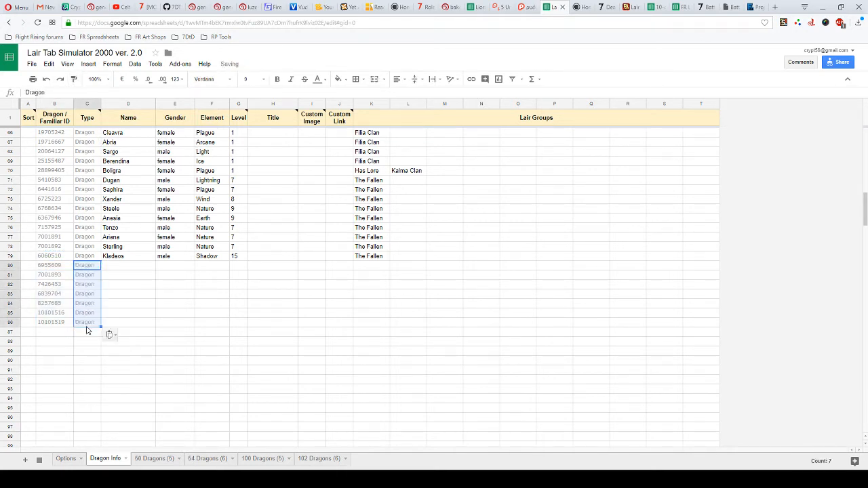
- Look up the dragon names in FR Lair Organizer 2.0 and enter Merrick, Tyra, Katarina and Beryl in Dragon Info D80:D83
left_click(122, 267)
left_click(675, 7)
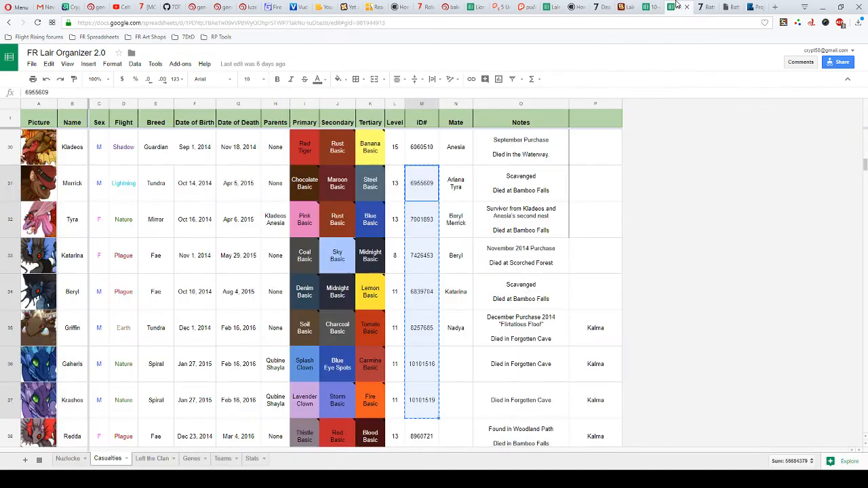
mouse_move(410, 184)
left_click(553, 6)
type("Mer")
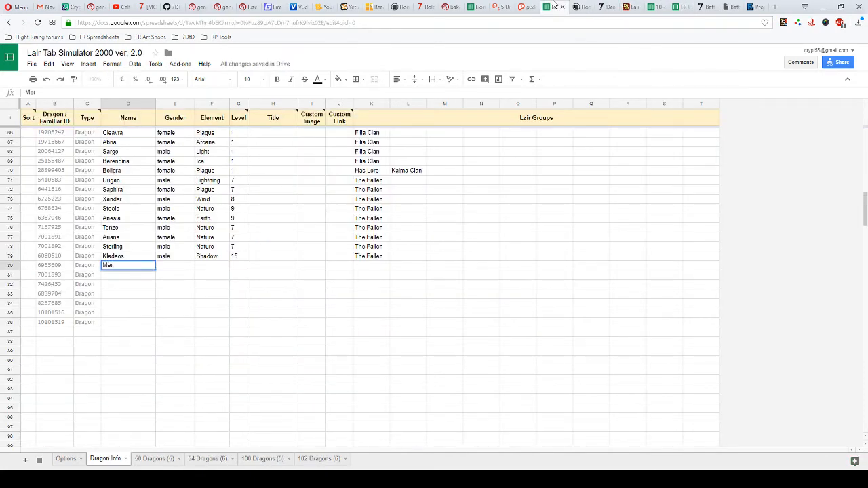
type("rick")
key("Return")
type("Tyra")
key("Return")
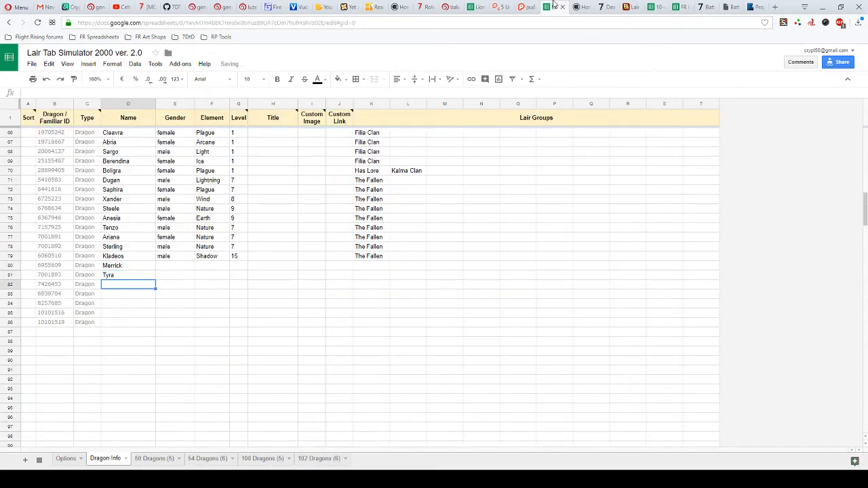
type("Katarina")
key("Return")
type("Beryl")
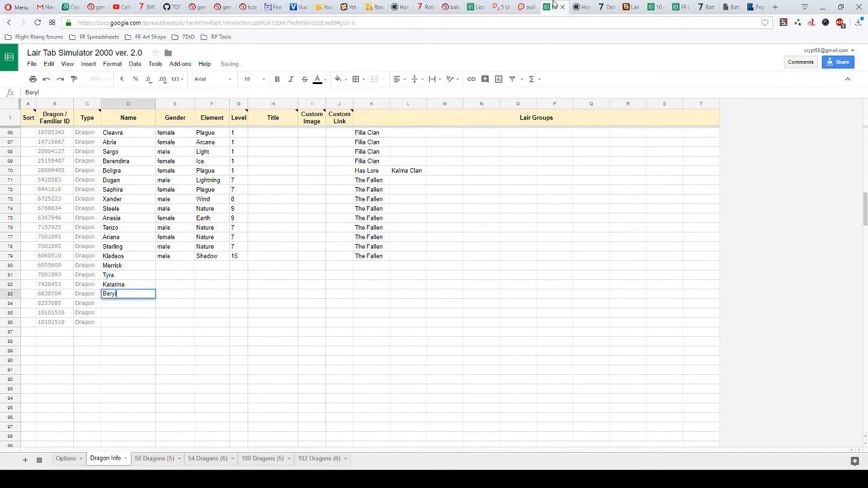
key("Return")
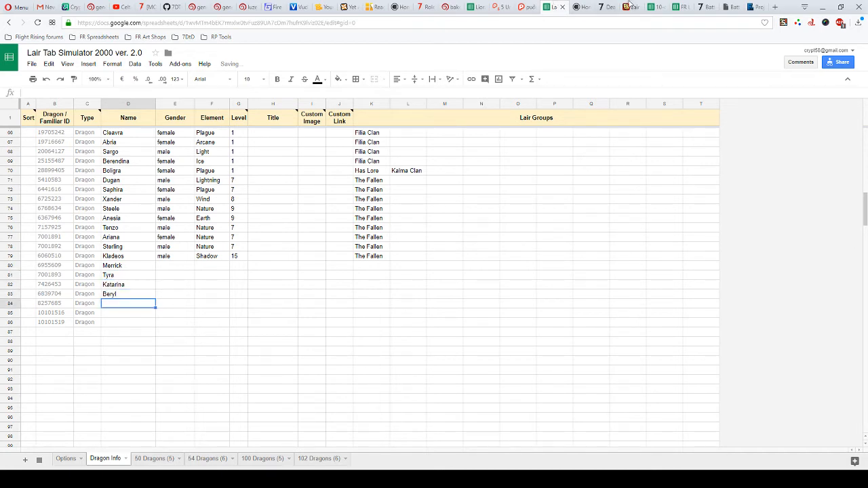
- Check the remaining names in FR Lair Organizer 2.0 and enter Griffin, Gaheris and Krashos in Dragon Info D84:D86
left_click(678, 6)
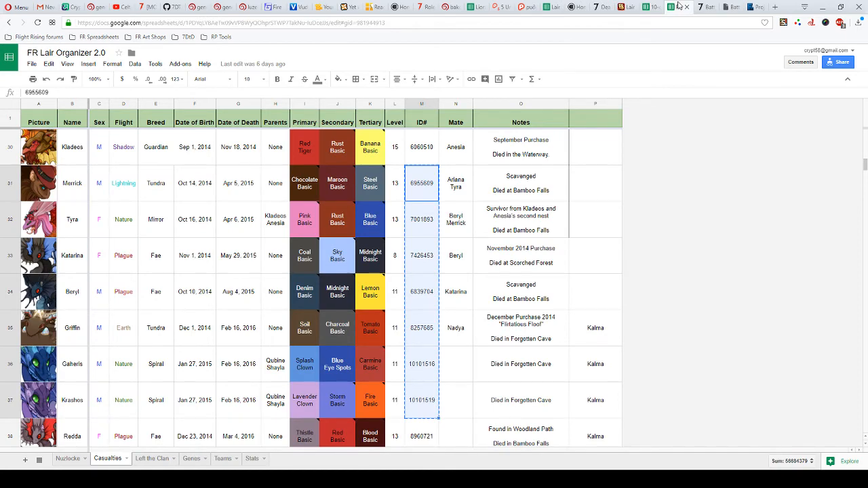
left_click(553, 5)
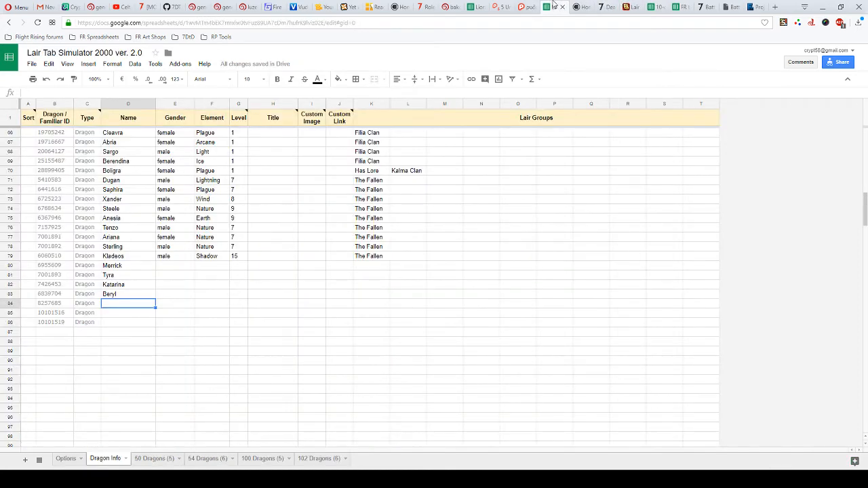
type("Griffin")
key("Return")
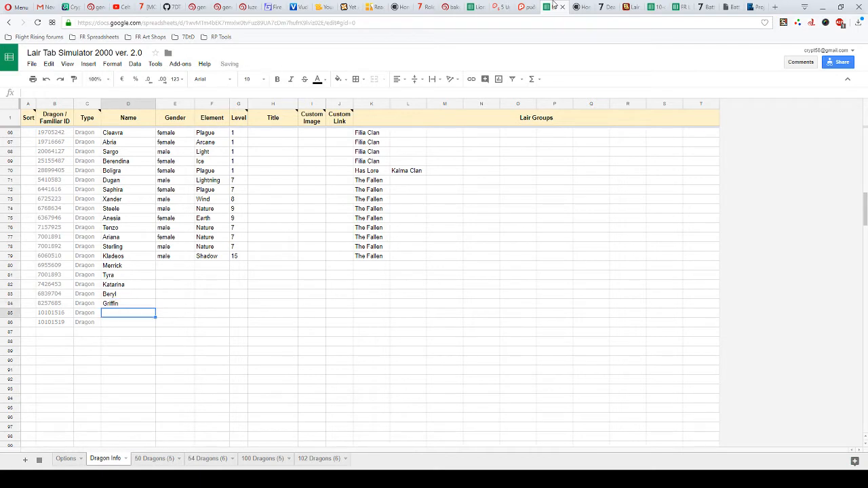
type("Gaheris")
key("Return")
type("Krashos")
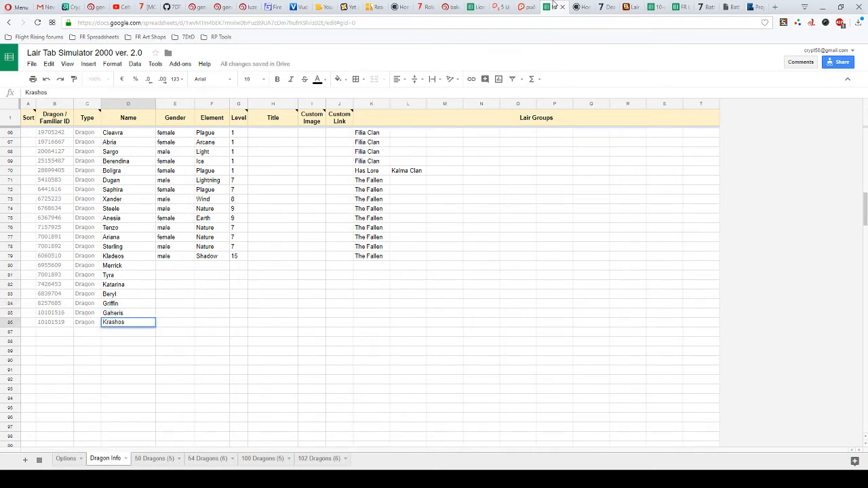
key("Tab")
- Copy Redda's ID from the Casualties sheet of FR Lair Organizer 2.0 into Dragon Info cell B87
key("ctrl+Up")
key("Down")
key("Left")
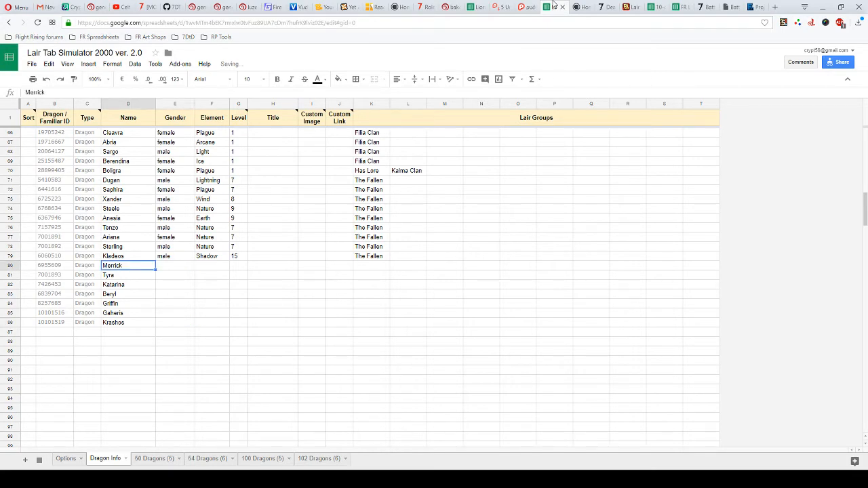
key("ctrl+Left")
key("ctrl+Down")
key("Down")
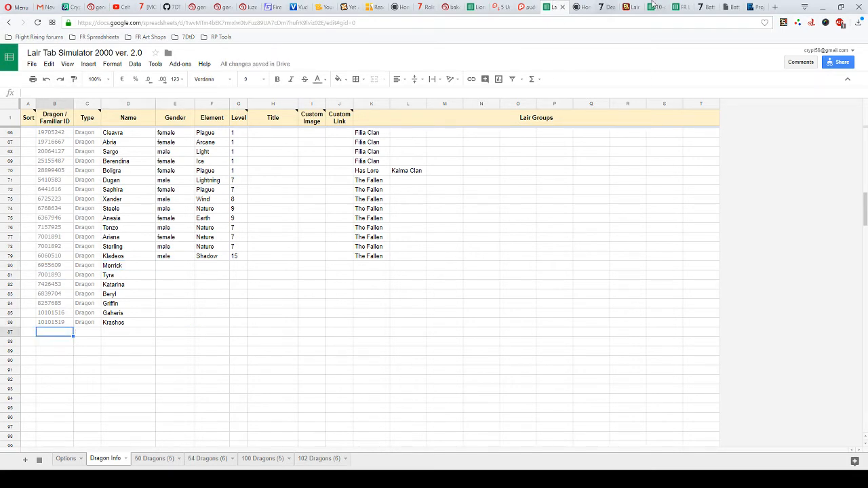
left_click(675, 7)
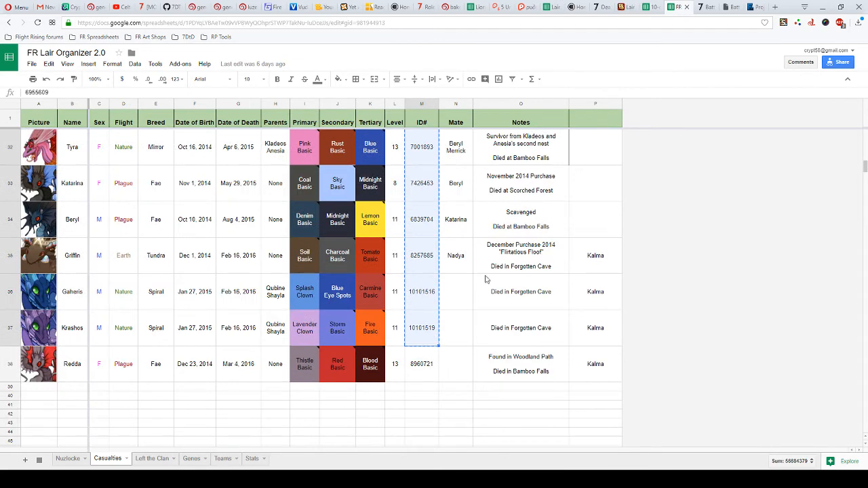
left_click(418, 372)
key("ctrl+c")
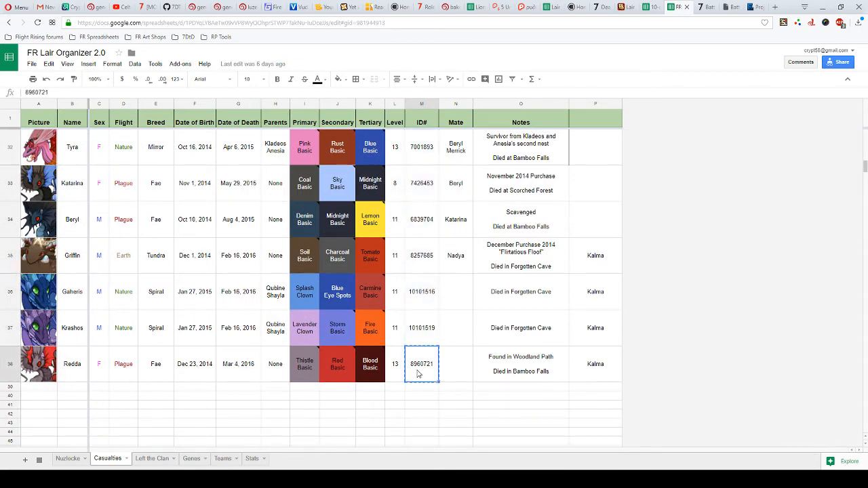
left_click(552, 8)
key("ctrl+v")
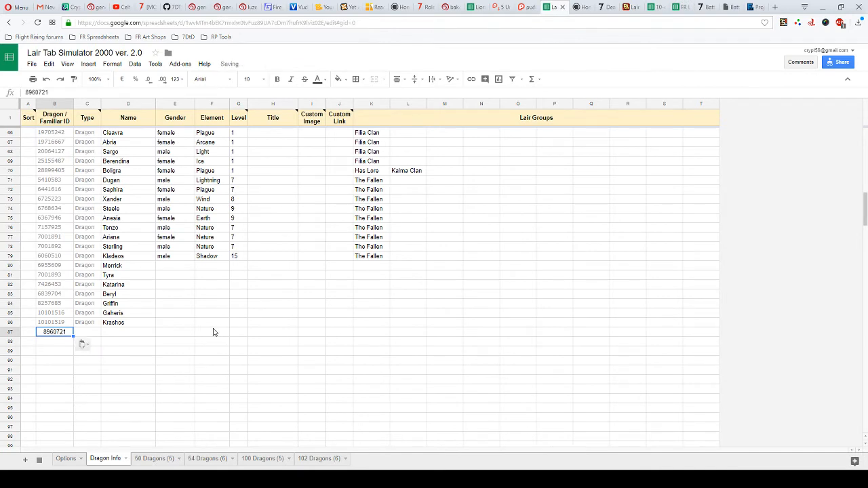
- Copy the formatting of B86 onto the ID in B87 and enter the type Dragon in C87
left_click(68, 326)
left_click(74, 78)
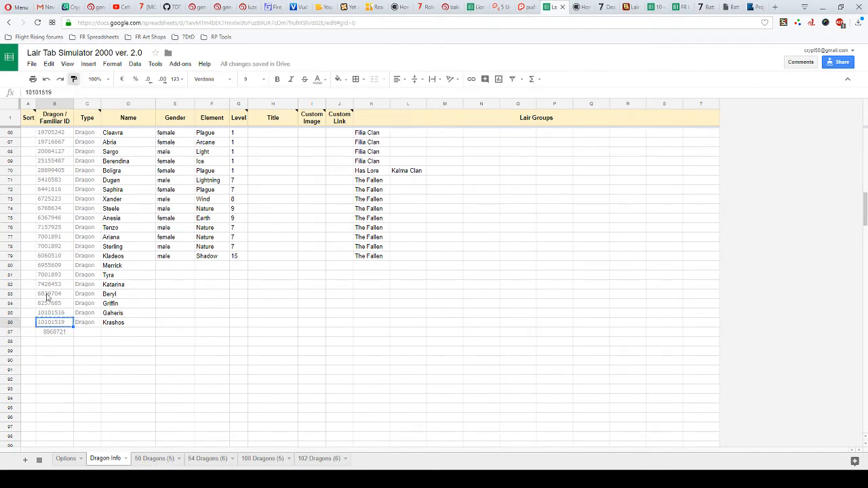
left_click(51, 337)
left_click(85, 332)
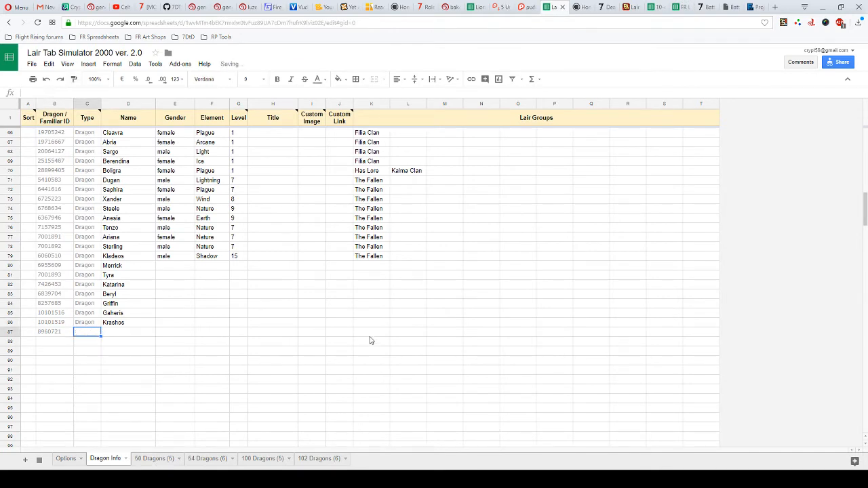
type("d")
key("Tab")
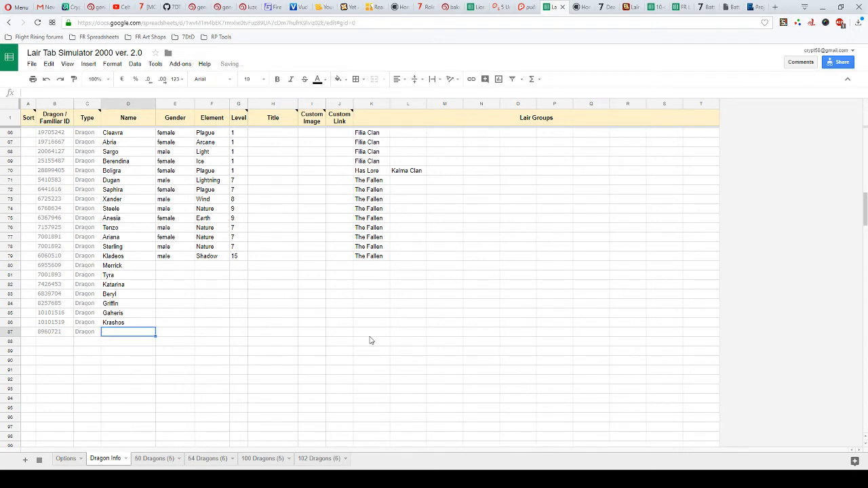
- Enter the name Redda in D87
type("Re")
key("Tab")
key("Left")
type("Redda")
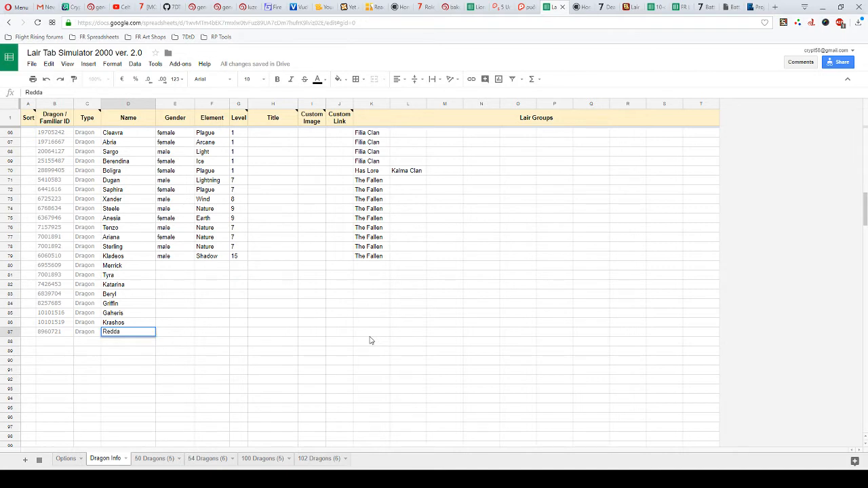
key("Tab")
- Set the genders of Merrick to male and Tyra to female in E80:E81
key("ctrl+Up")
key("Down")
key("Return")
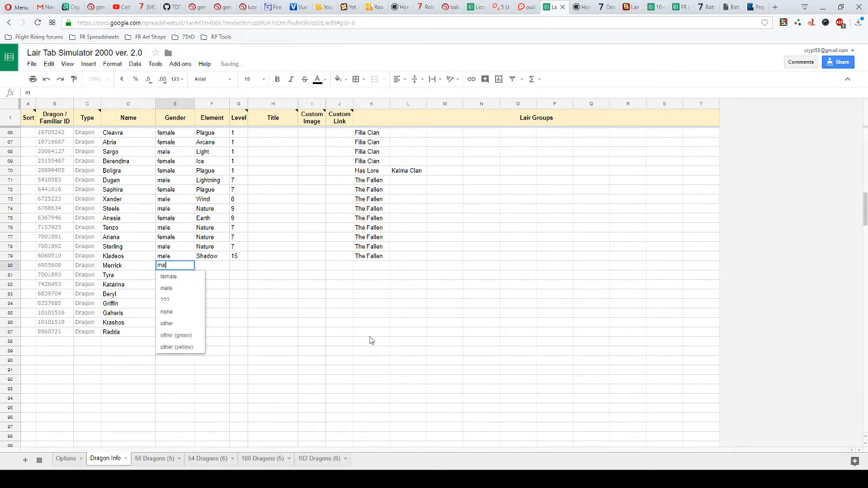
type("male")
key("Return")
key("Return")
type("female")
key("Return")
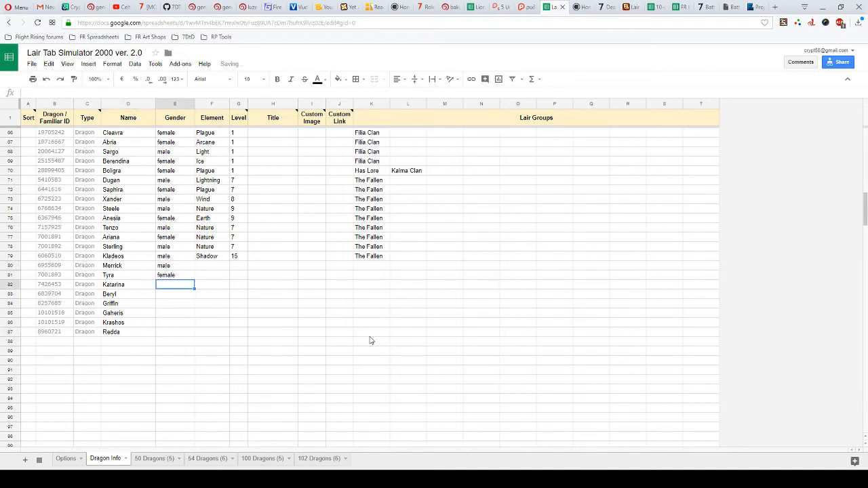
- Set the genders of Katarina to female and of Beryl and Griffin to male in E82:E84
key("Return")
type("female")
key("Return")
key("Return")
type("male")
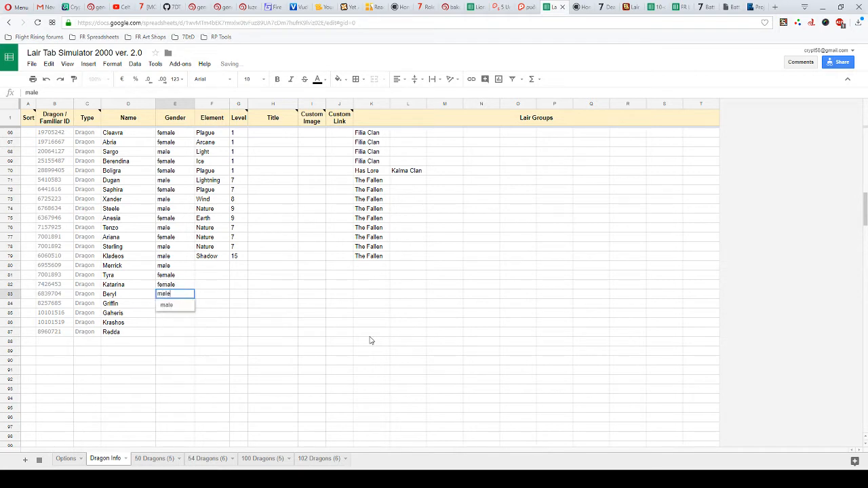
key("Return")
key("Return")
type("male")
key("Return")
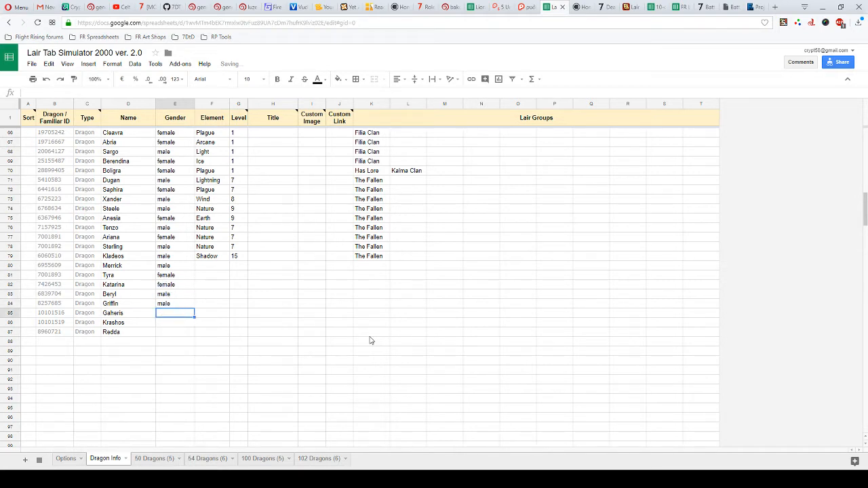
- Set the genders of Gaheris and Krashos to male and of Redda to female in E85:E87
key("Return")
type("male")
key("Return")
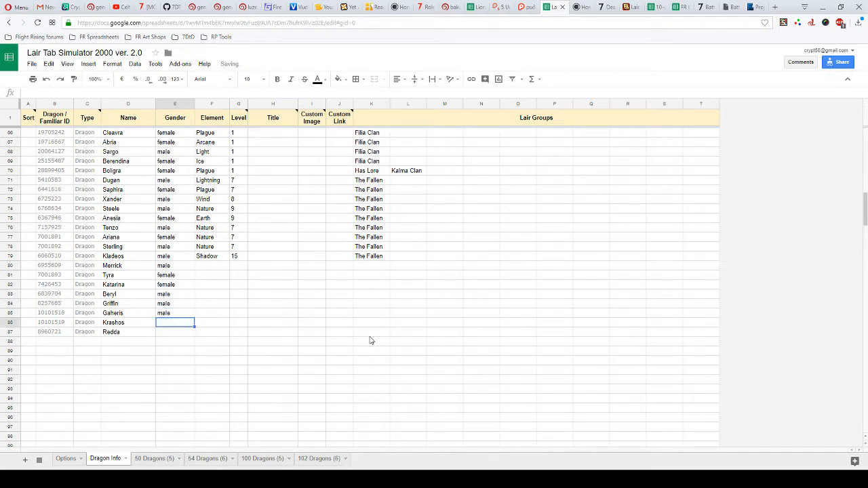
key("Return")
type("male")
key("Return")
type("fema")
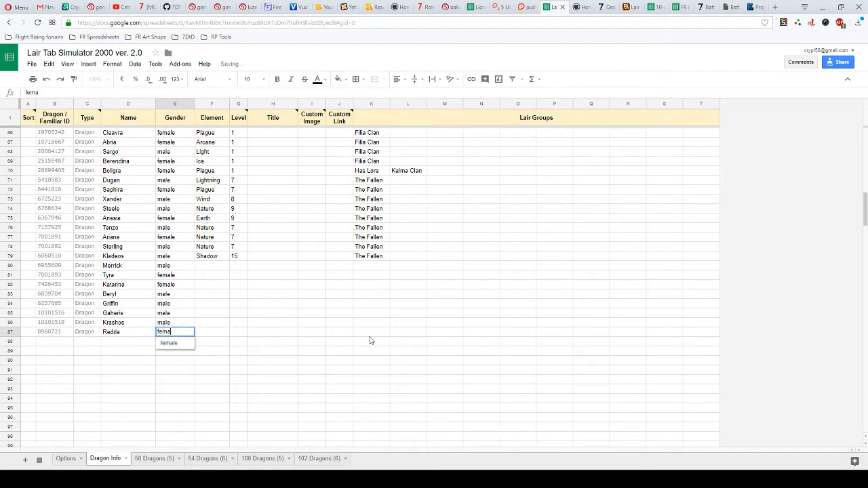
type("le")
key("Tab")
- Set the elements of Merrick to Lightning and Tyra to Nature in F80:F81
key("ctrl+Up")
key("Down")
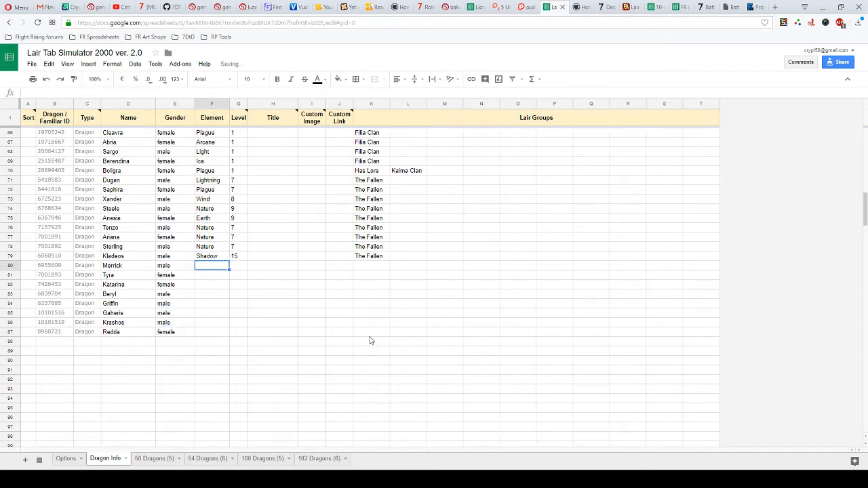
type("Lightning")
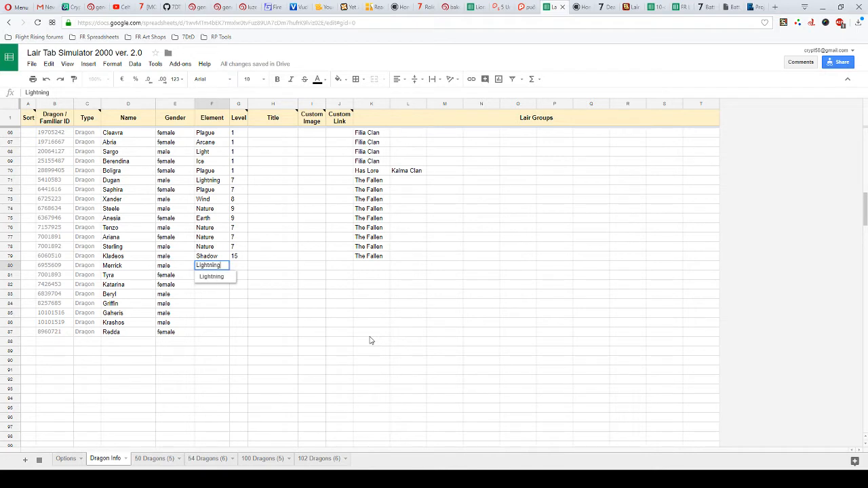
key("Return")
type("Nature")
key("Return")
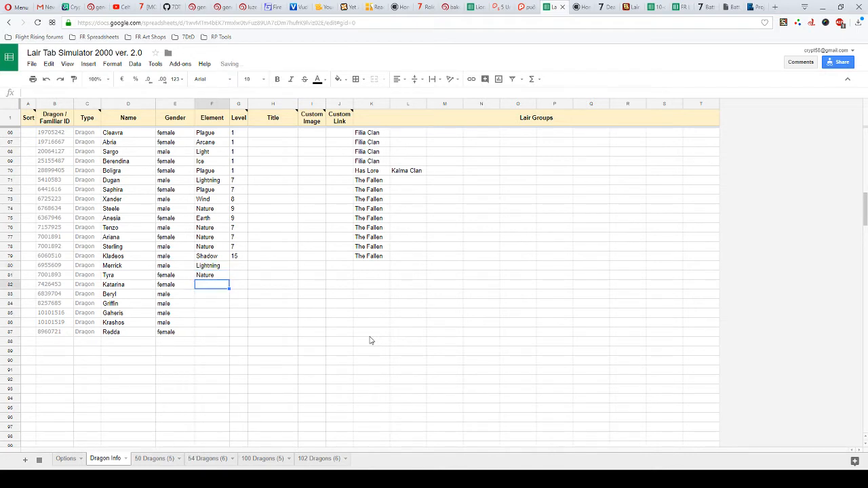
- Set the elements of Katarina and Beryl to Plague and of Griffin to Earth in F82:F84
type("Plague")
key("Return")
type("Pla")
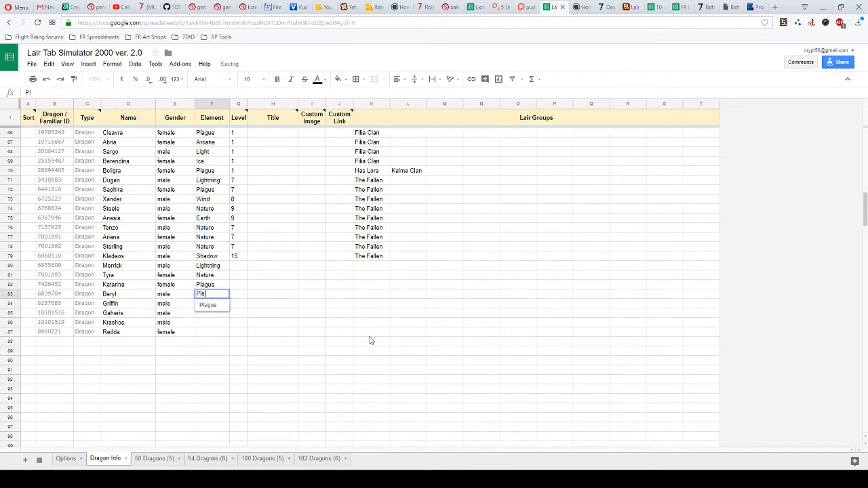
type("gue")
key("Return")
type("Earth")
key("Return")
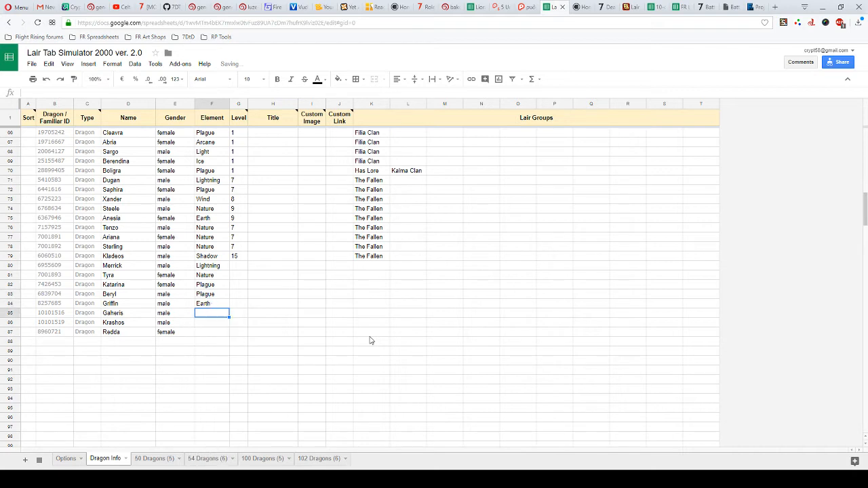
- Set the elements of Gaheris and Krashos to Nature and of Redda to Plague in F85:F87
type("Nature")
key("Return")
type("Nat")
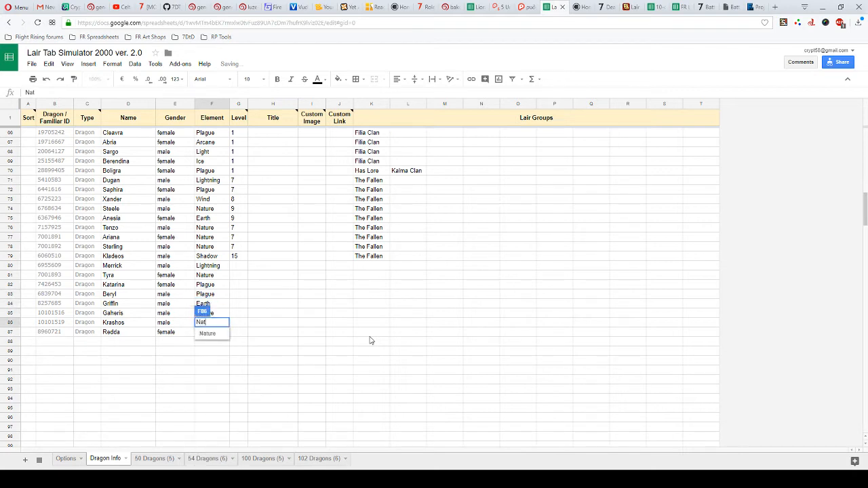
key("Return")
type("Plague")
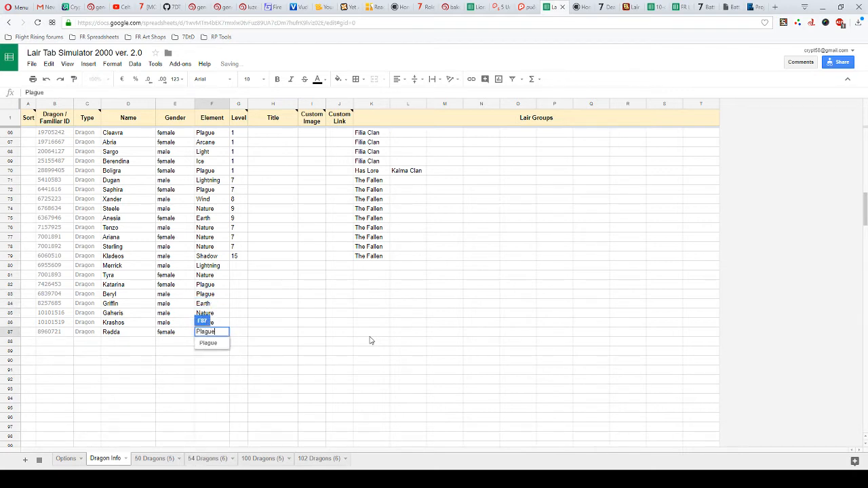
key("Tab")
- Look up Merrick's level in the FR Lair Organizer 2.0 Casualties sheet and enter 13 in G80 of Dragon Info
key("Up")
key("Up")
key("Up")
key("Up")
key("Up")
key("Up")
key("Up")
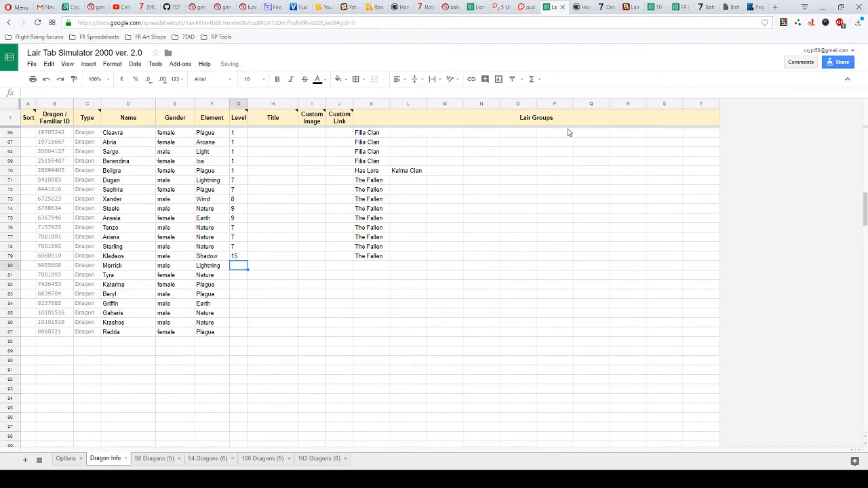
left_click(678, 7)
scroll(500, 290, "up", 1)
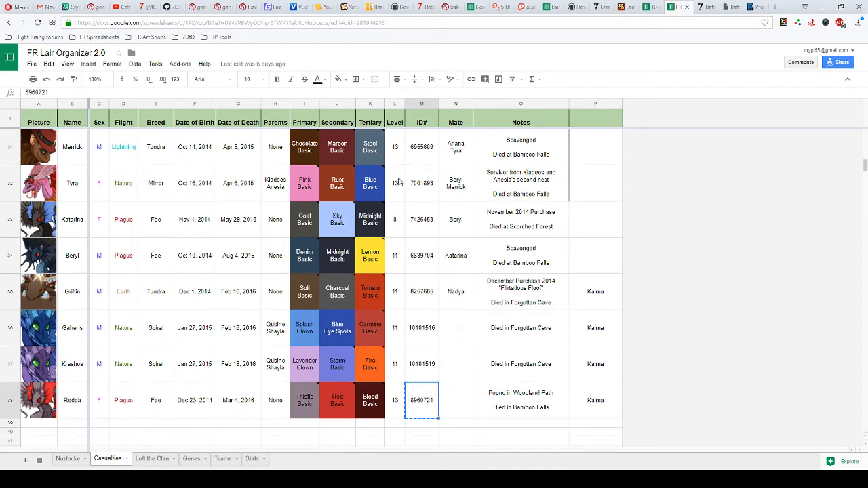
left_click(553, 7)
type("13")
key("Return")
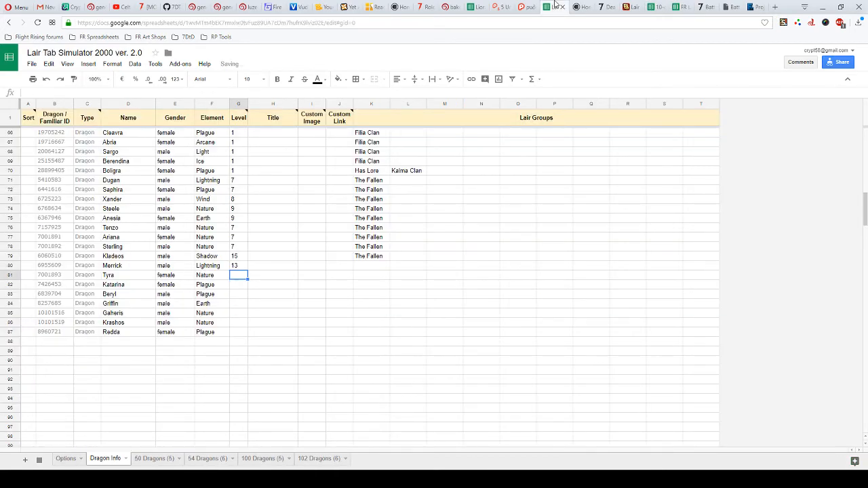
- Enter the levels 13 for Tyra, 8 for Katarina and 11 for Beryl in G81:G83
type("13")
key("Return")
type("8")
key("Return")
type("11")
key("Return")
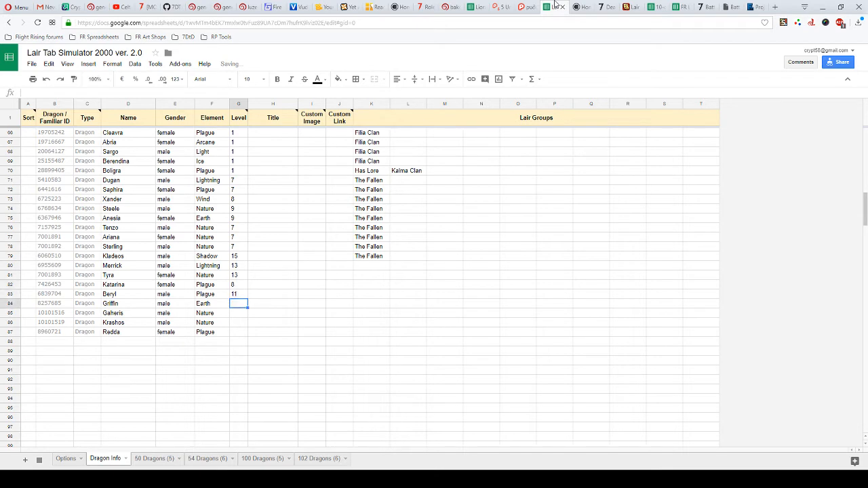
- Check the remaining levels in FR Lair Organizer 2.0 and enter 11 for Griffin, Gaheris and Krashos and 13 for Redda in G84:G87
left_click(675, 6)
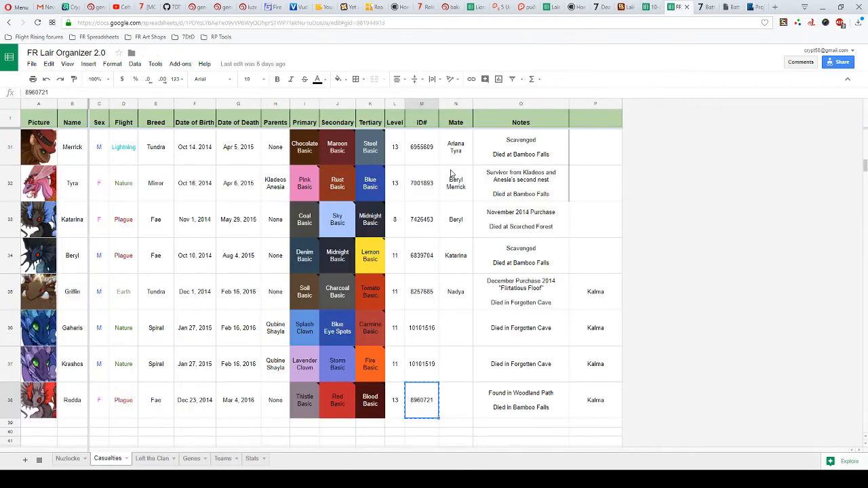
mouse_move(389, 247)
left_click(552, 6)
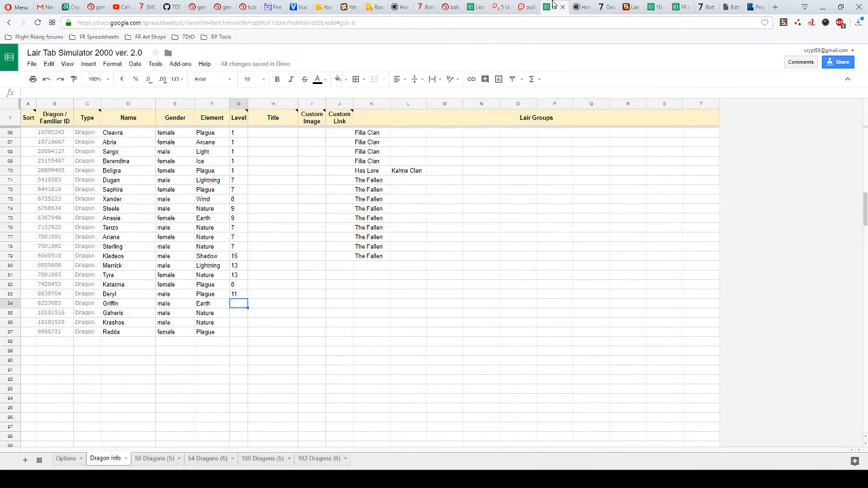
type("11")
key("Return")
type("11")
key("Return")
type("11")
key("Return")
type("13")
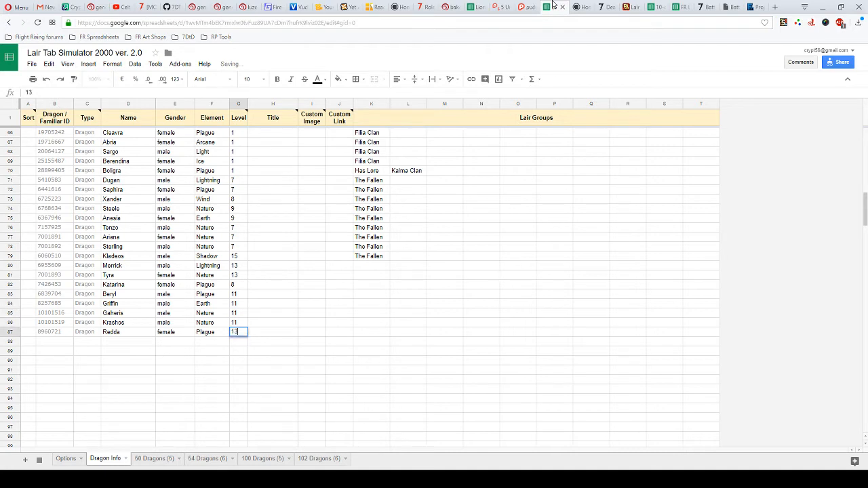
key("Return")
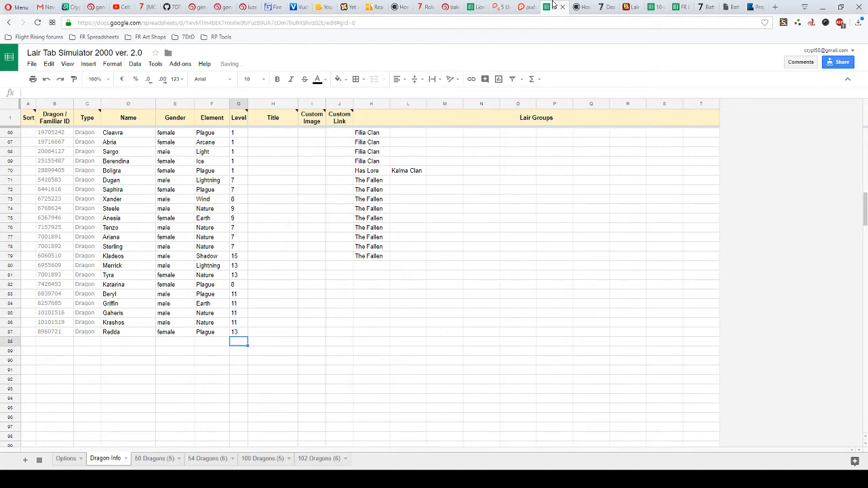
- Copy the lair group The Fallen from K79 to K80:K87 for Merrick through Redda
key("Right")
key("Right")
key("Right")
key("Right")
key("ctrl+Up")
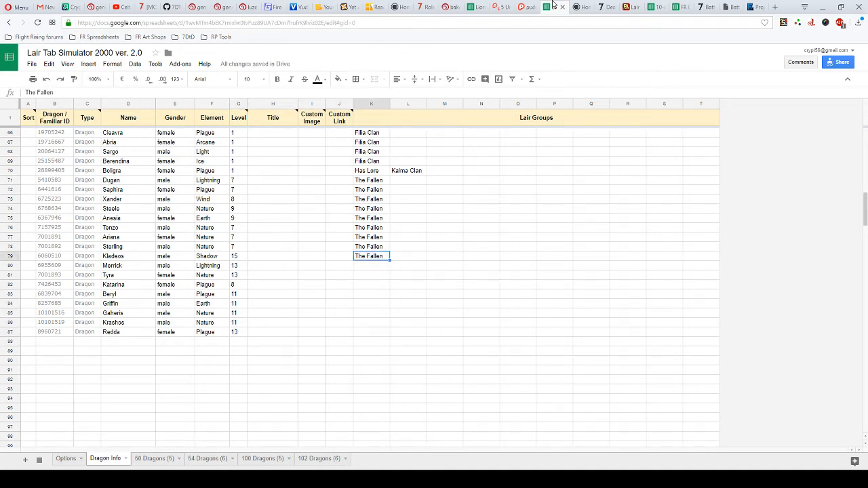
key("ctrl+c")
key("Down")
key("shift+Down")
key("shift+Down")
key("shift+Down")
key("shift+Down")
key("shift+Down")
key("shift+Down")
key("shift+Down")
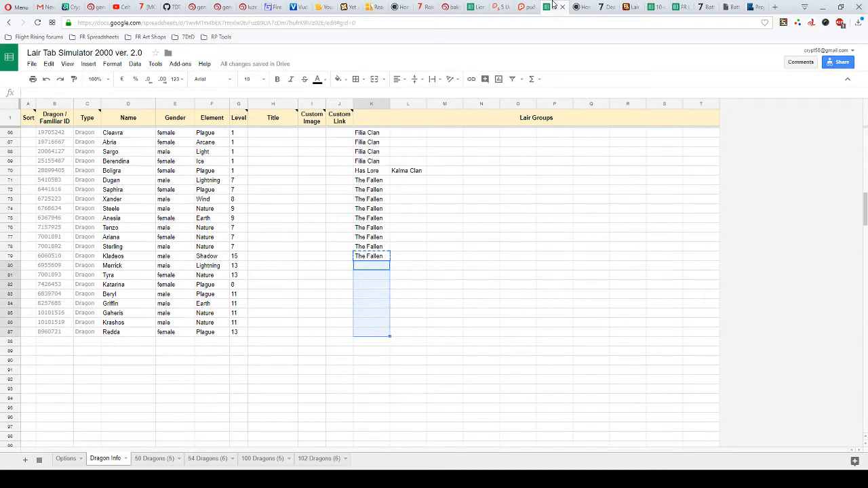
key("ctrl+v")
key("Left")
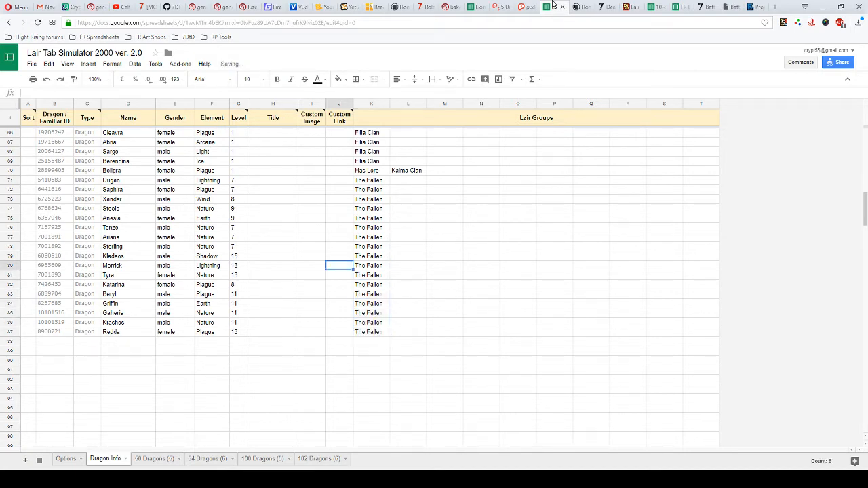
key("Left")
key("Left")
key("Left")
key("Left")
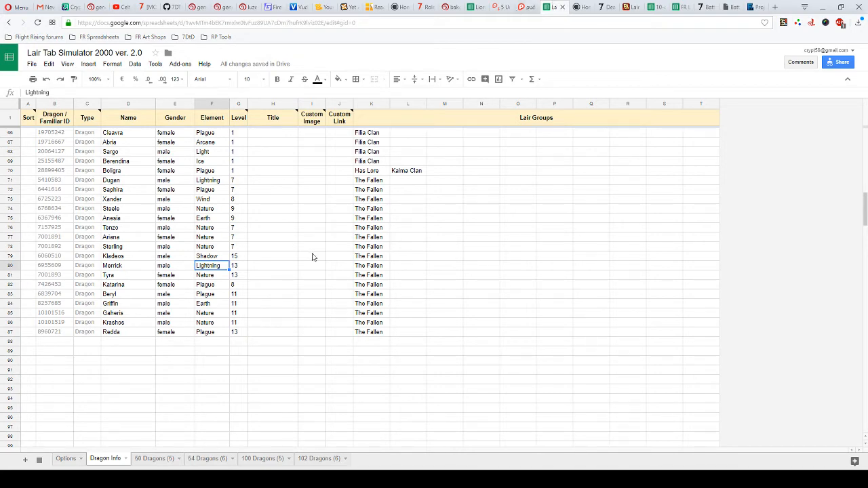
- Set the displayed group on the 50 Dragons (5) sheet to The Fallen
left_click(153, 459)
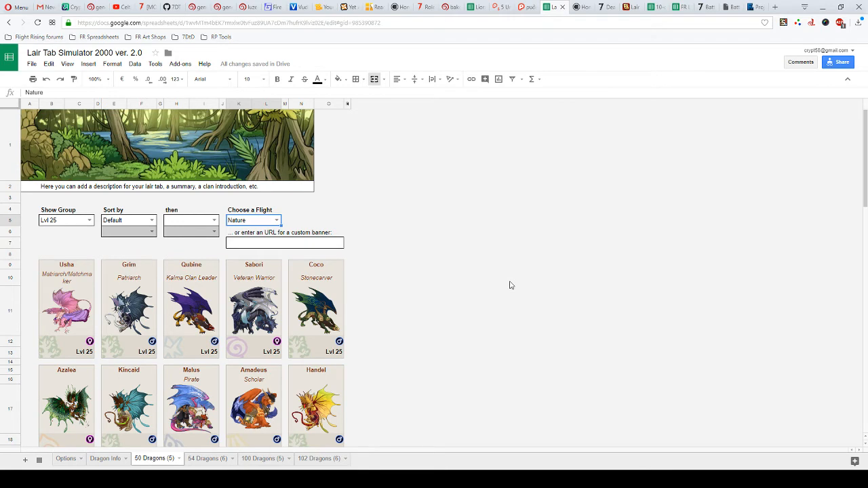
left_click(193, 460)
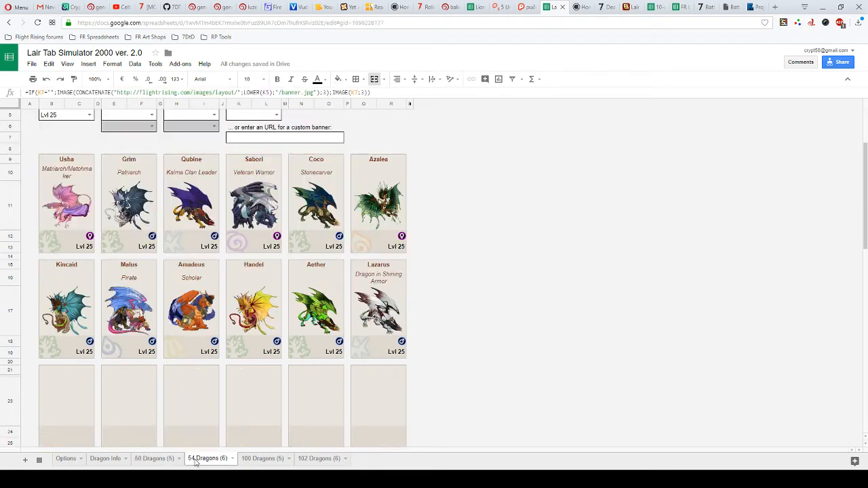
left_click(247, 460)
left_click(306, 459)
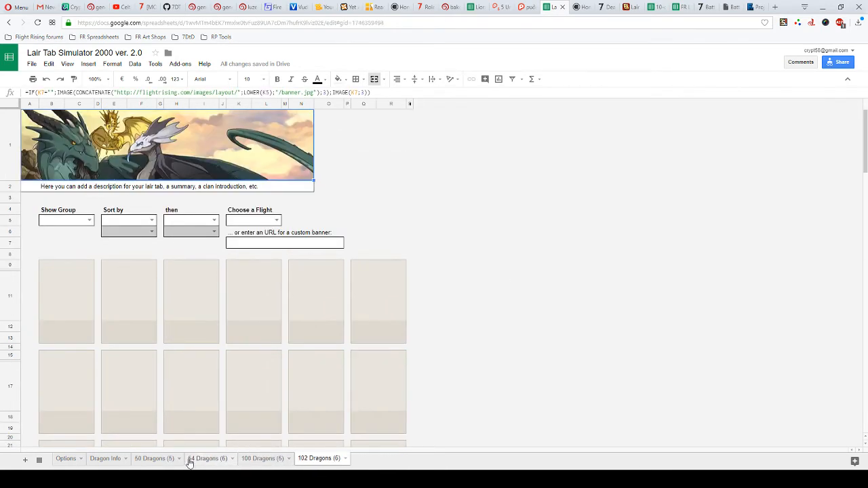
left_click(103, 461)
left_click(141, 463)
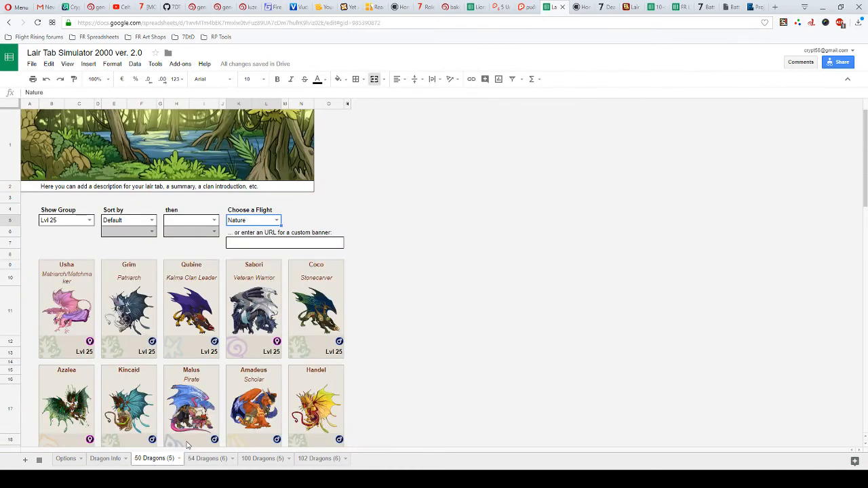
left_click(89, 221)
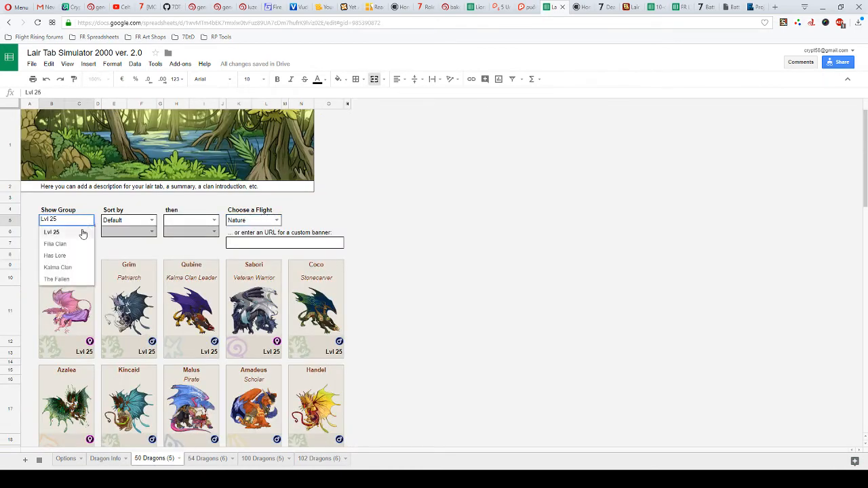
left_click(62, 280)
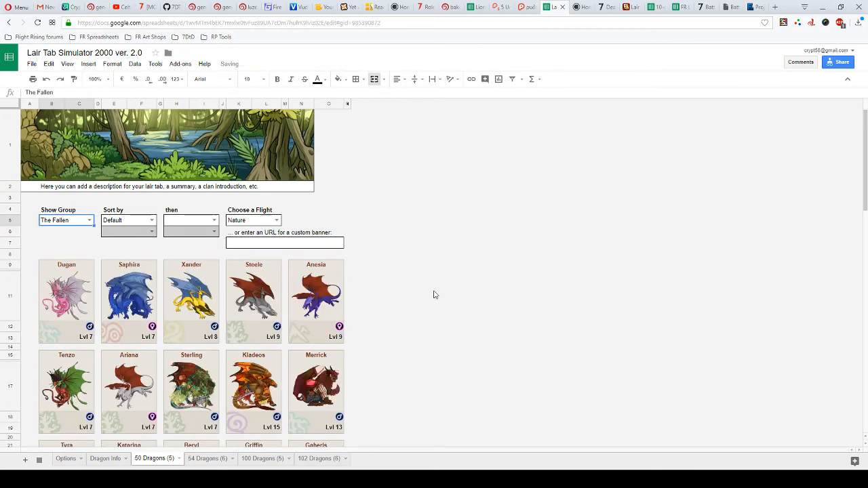
- Examine the names, images, genders, elements and levels on The Fallen group's dragon cards
scroll(434, 295, "down", 3)
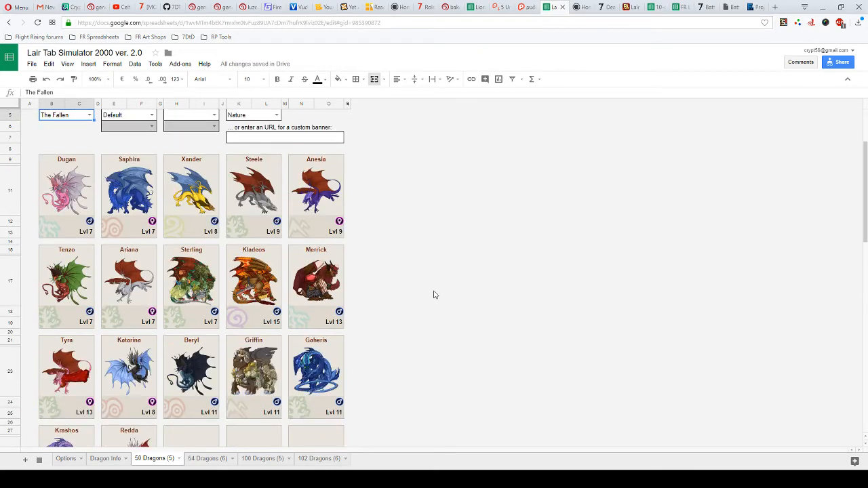
scroll(435, 294, "down", 3)
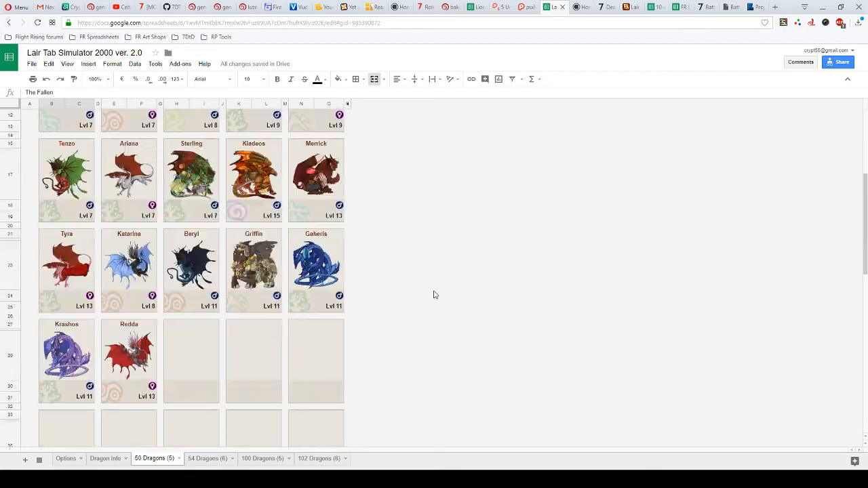
scroll(434, 294, "up", 1)
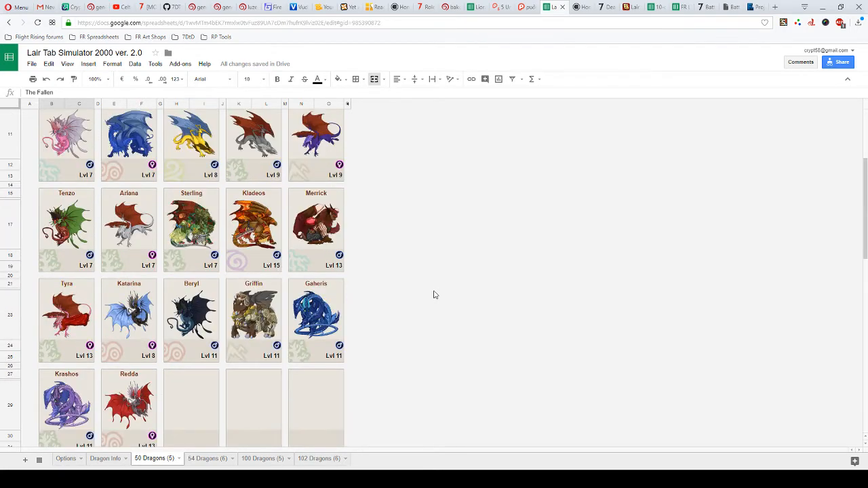
scroll(435, 294, "up", 2)
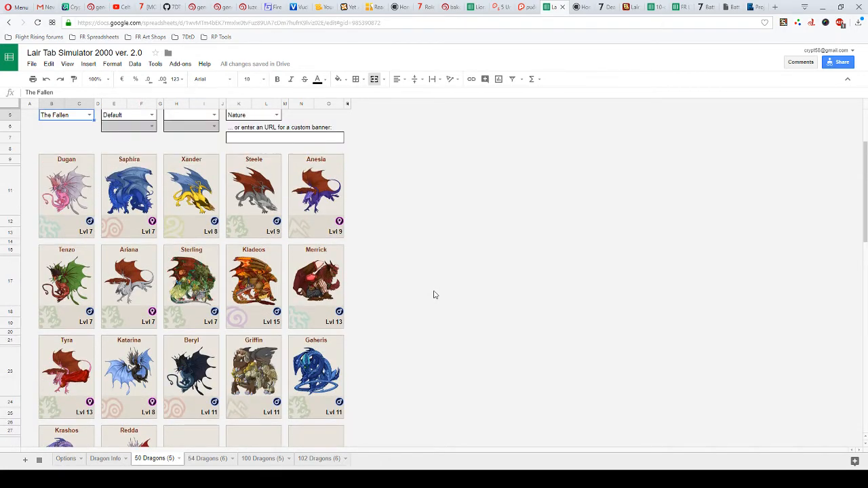
scroll(435, 294, "down", 1)
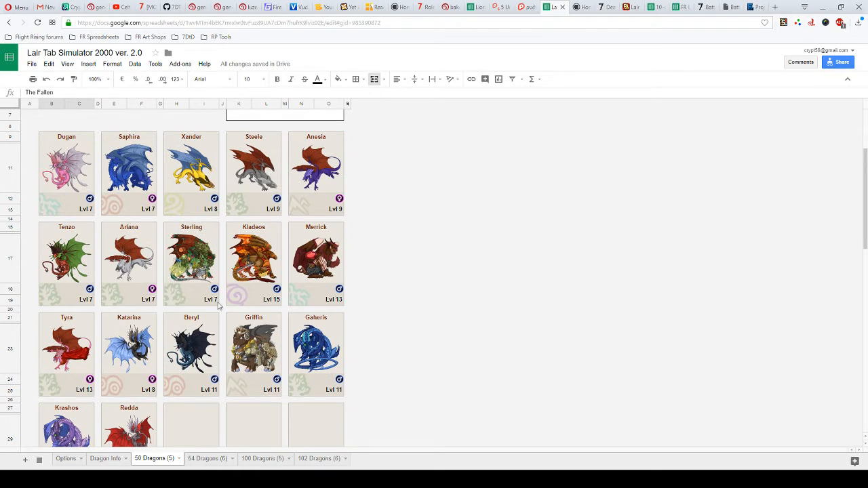
scroll(217, 367, "down", 1)
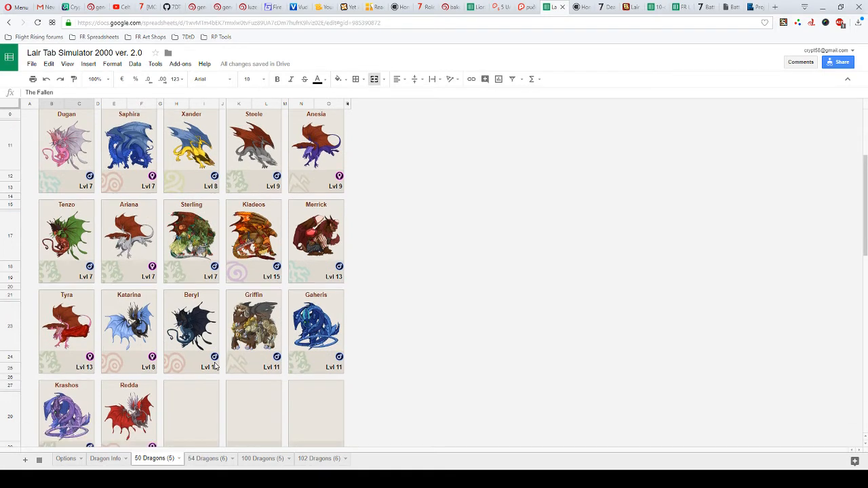
scroll(217, 364, "up", 2)
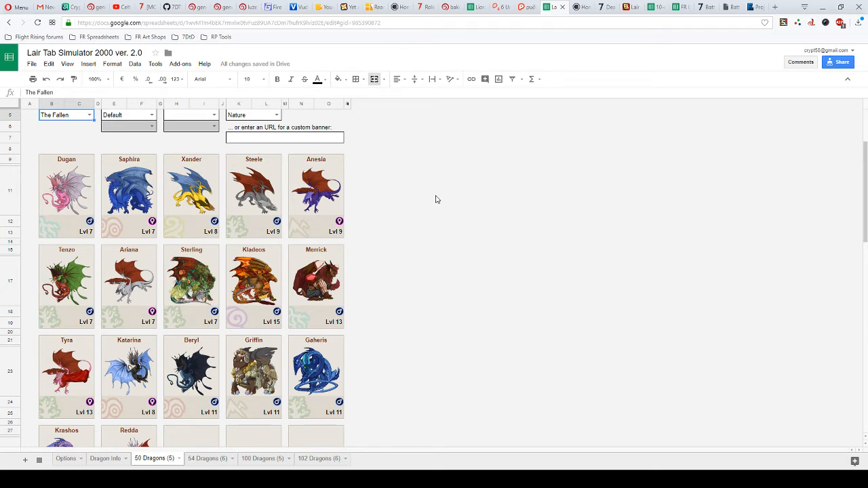
scroll(429, 232, "down", 1)
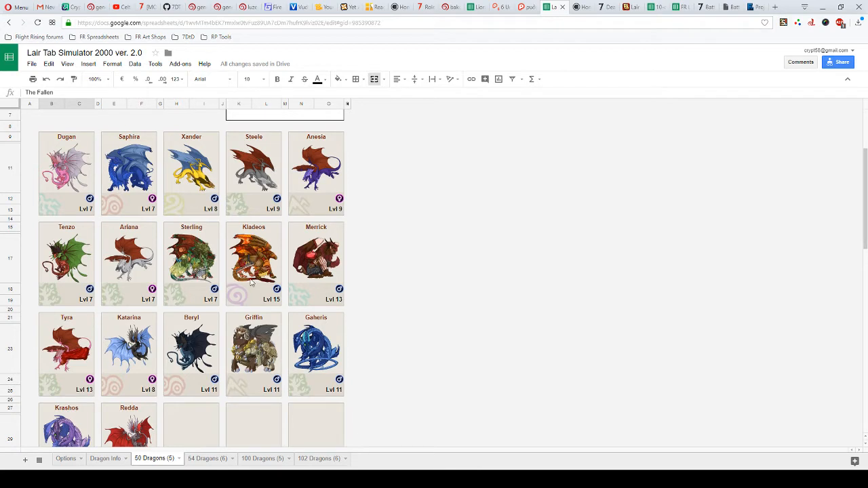
mouse_move(242, 263)
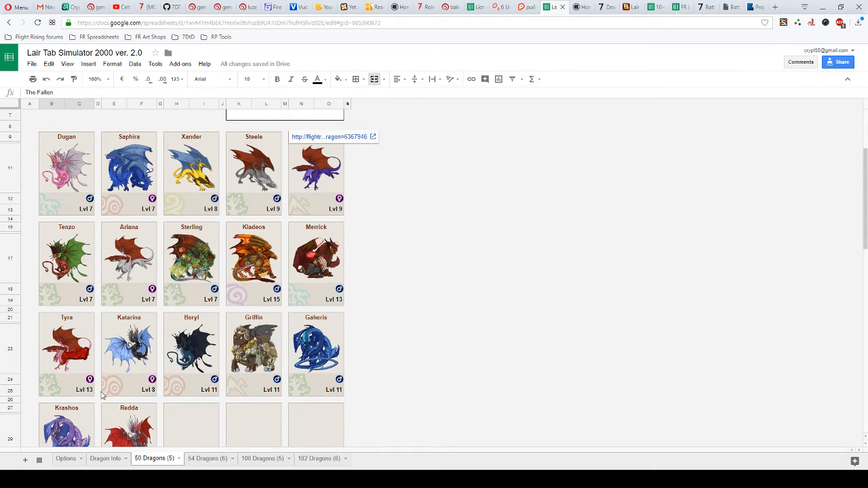
scroll(102, 395, "down", 1)
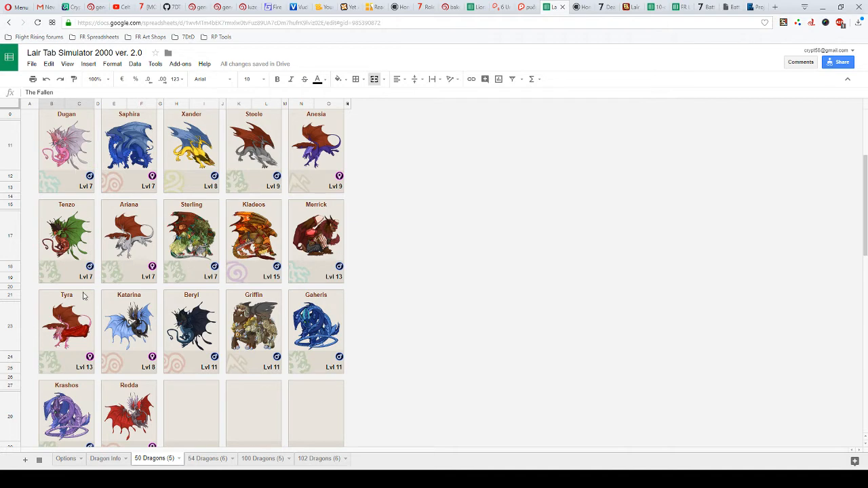
scroll(82, 297, "up", 1)
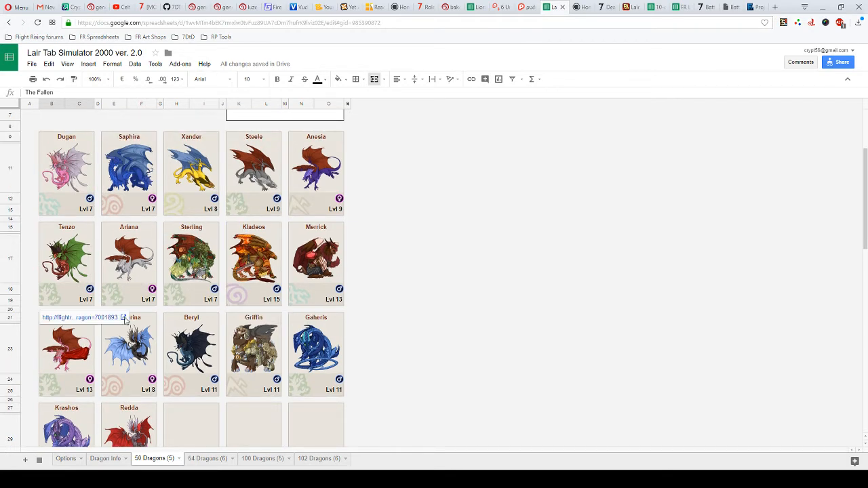
mouse_move(332, 263)
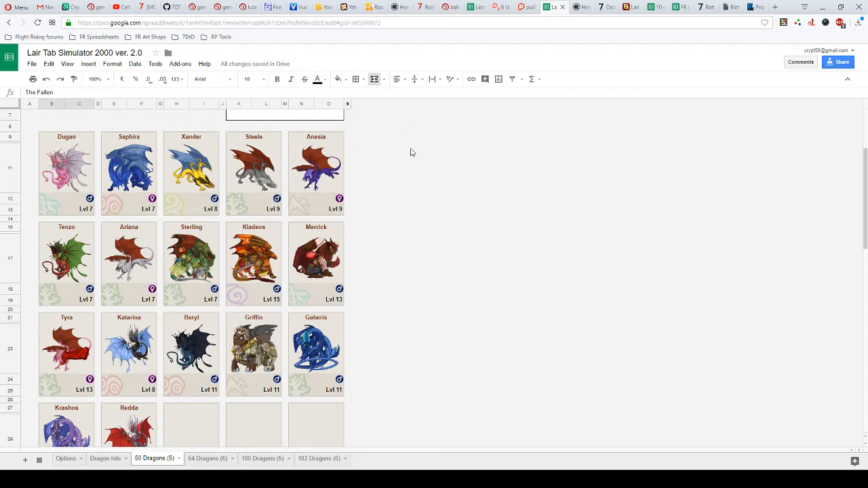
- Switch to the Imgur album and copy the direct link of Griffin's image
left_click(73, 6)
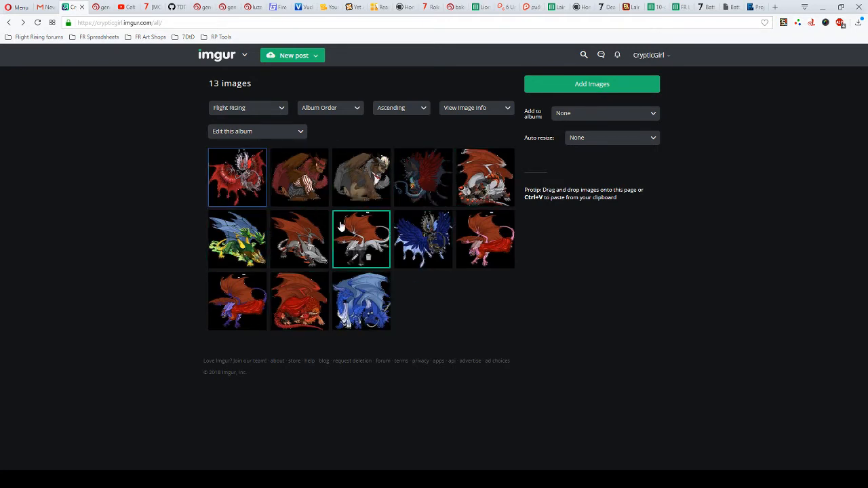
left_click(363, 173)
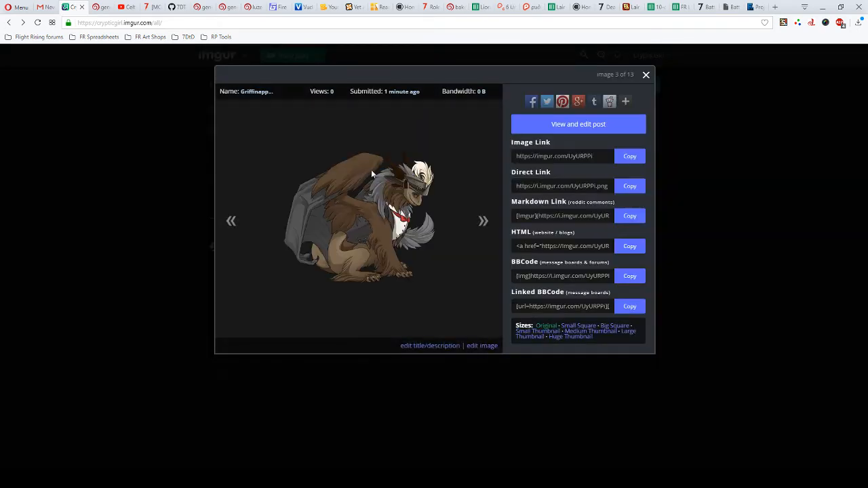
left_click(569, 188)
key("ctrl+c")
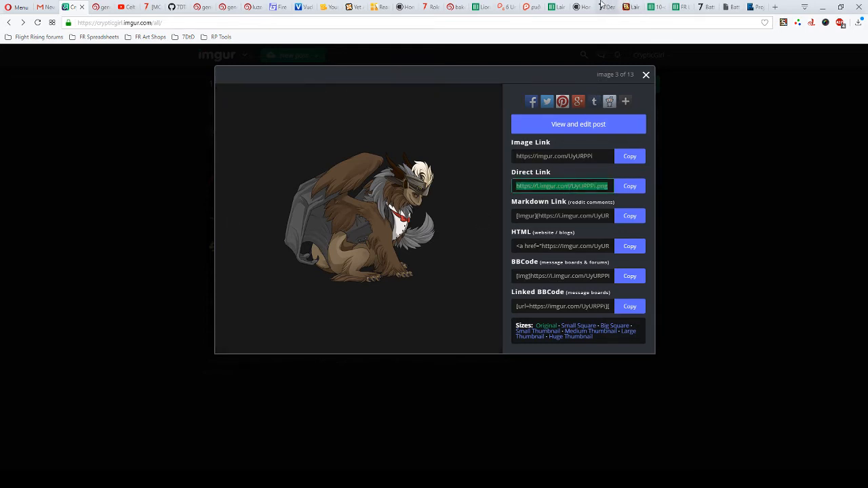
- Paste the copied link as Griffin's custom image in I84 of Dragon Info and check his card on the 50 Dragons (5) sheet
left_click(555, 7)
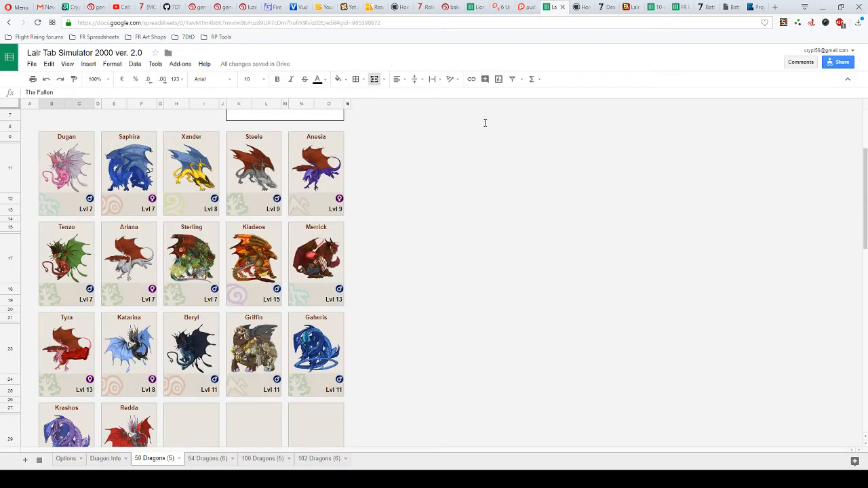
left_click(105, 458)
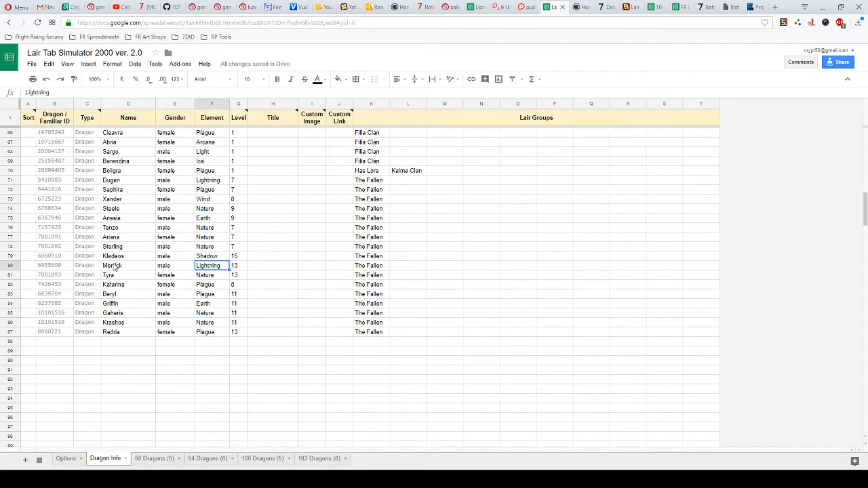
left_click(124, 304)
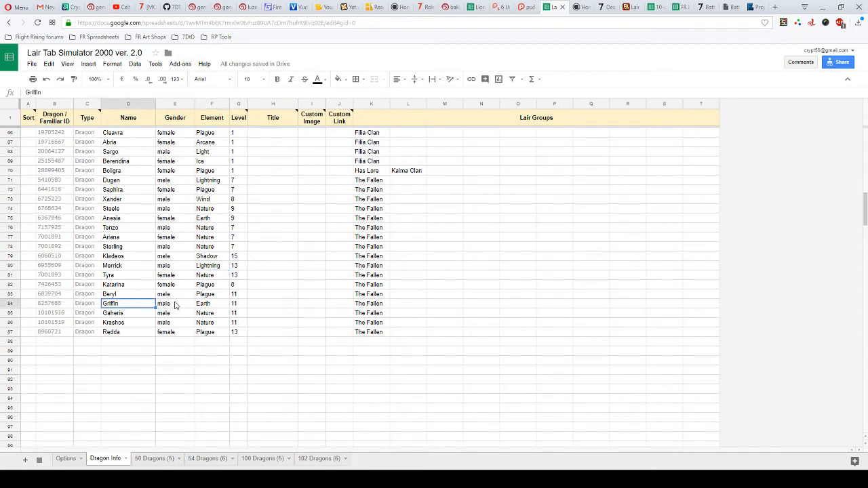
left_click(308, 306)
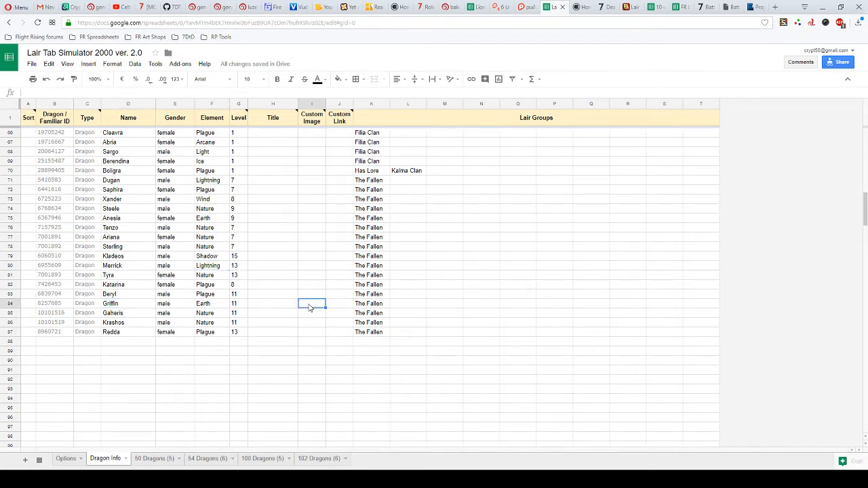
key("ctrl+v")
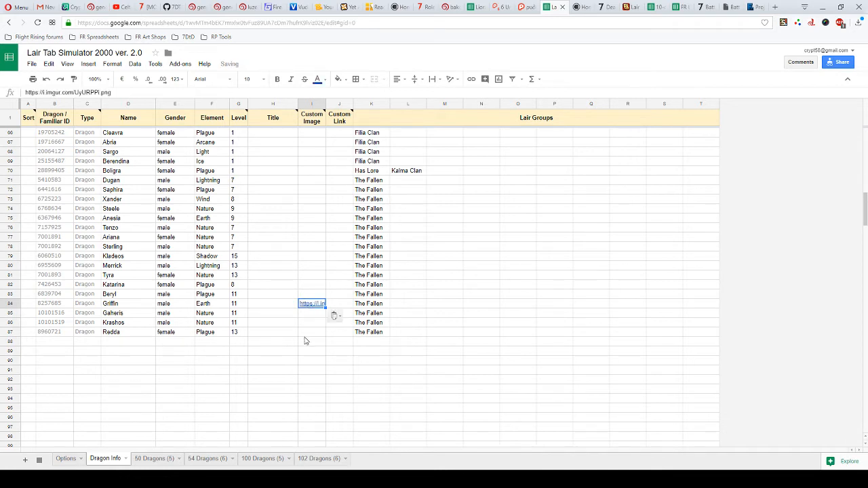
key("Right")
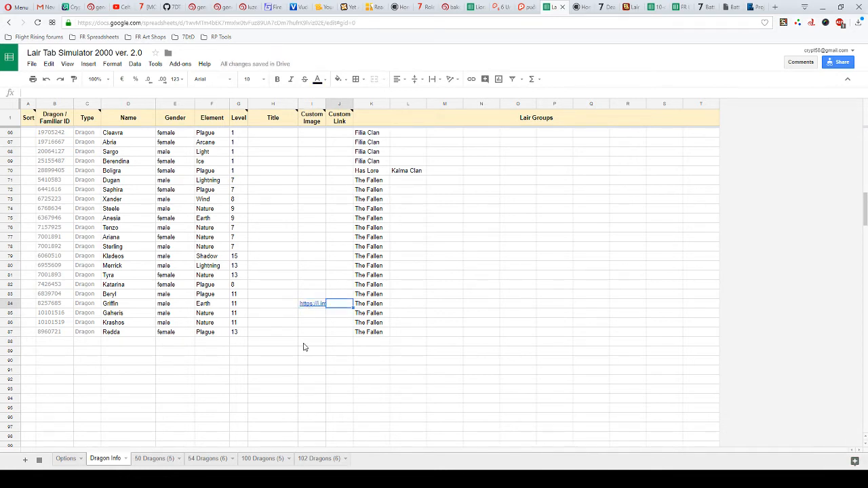
left_click(152, 459)
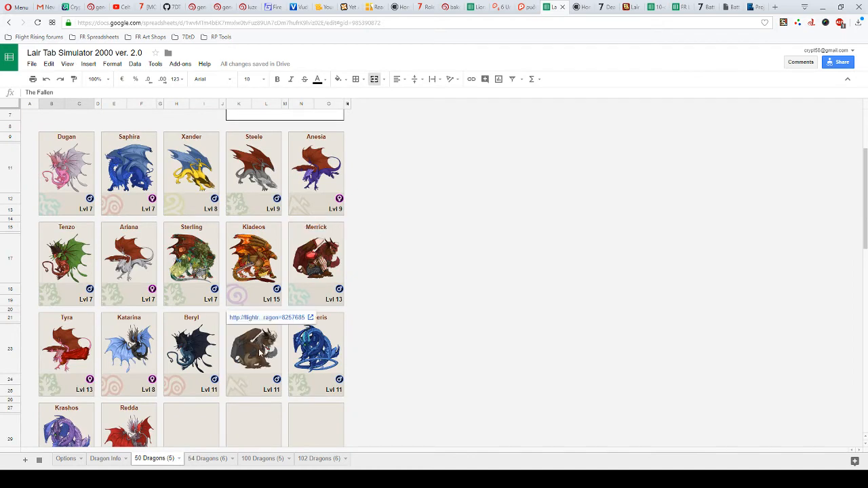
left_click(260, 352)
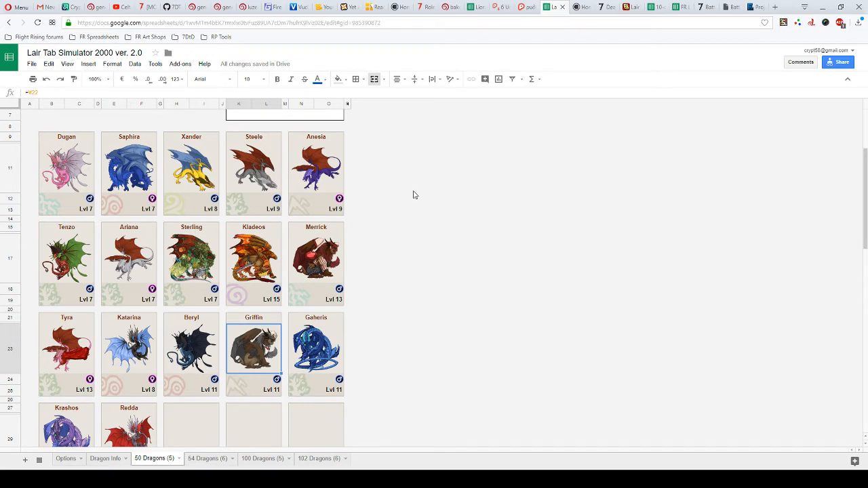
- Copy the direct link of Saphira's image from Imgur into her Custom Image cell I72 on Dragon Info
left_click(103, 460)
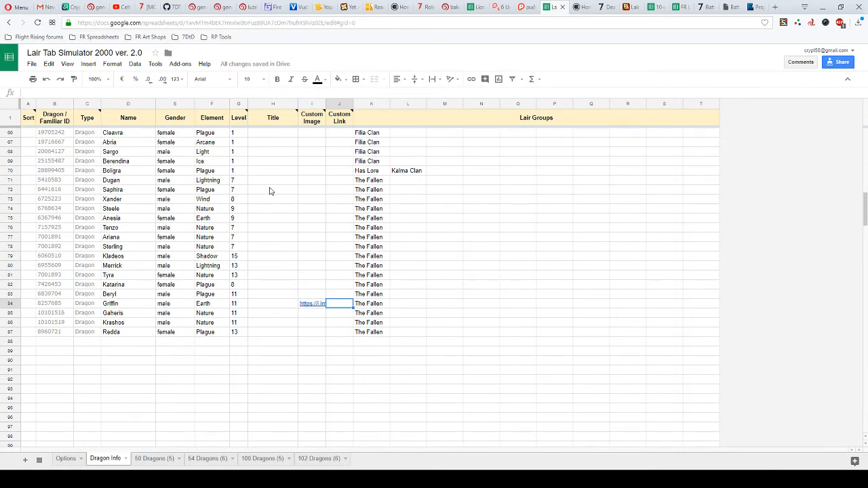
left_click(305, 189)
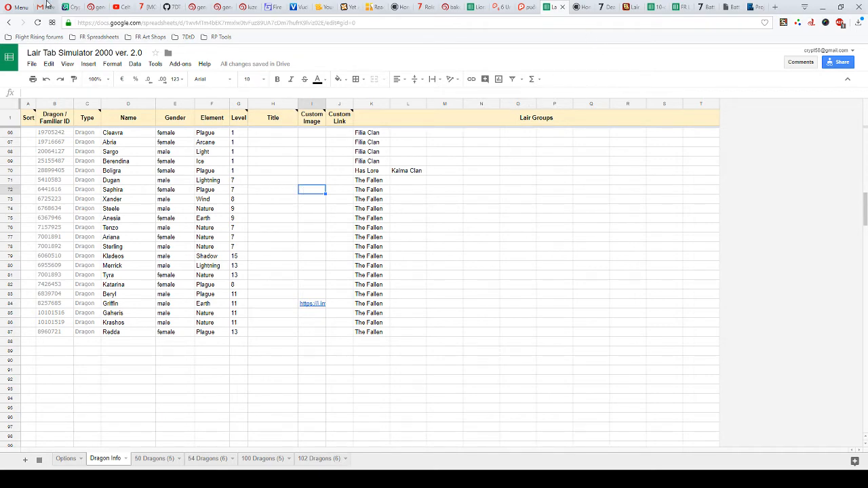
left_click(71, 6)
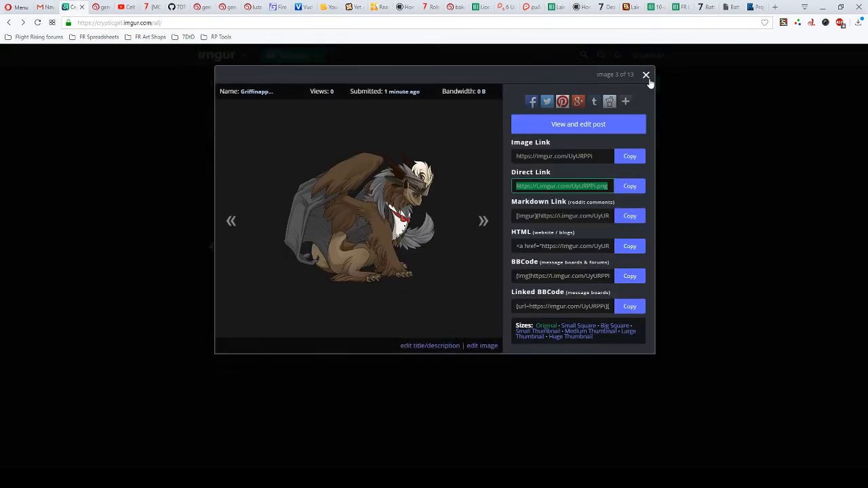
left_click(646, 75)
left_click(364, 299)
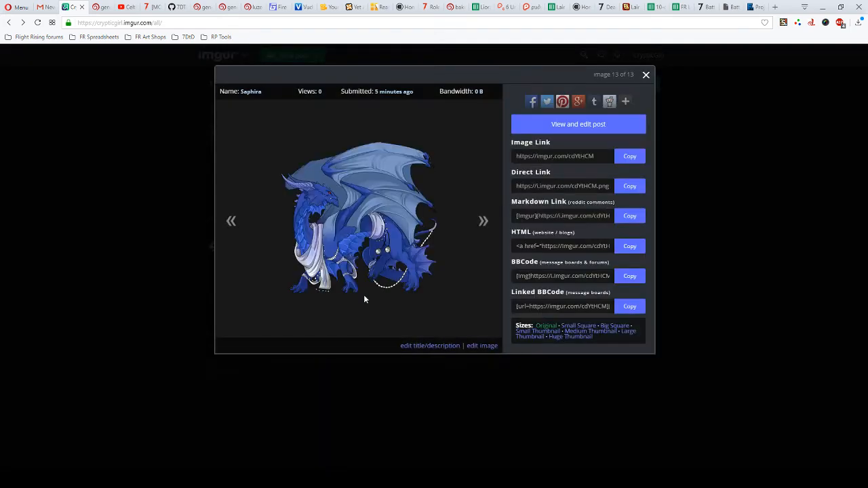
left_click(547, 186)
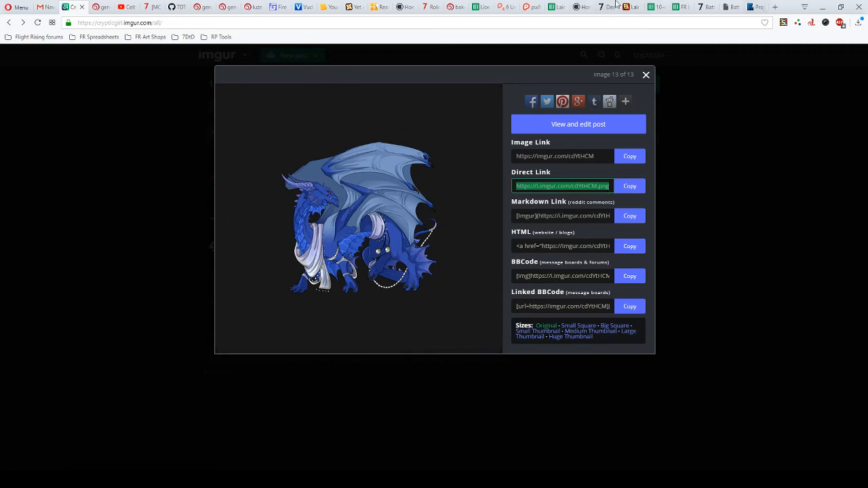
left_click(556, 7)
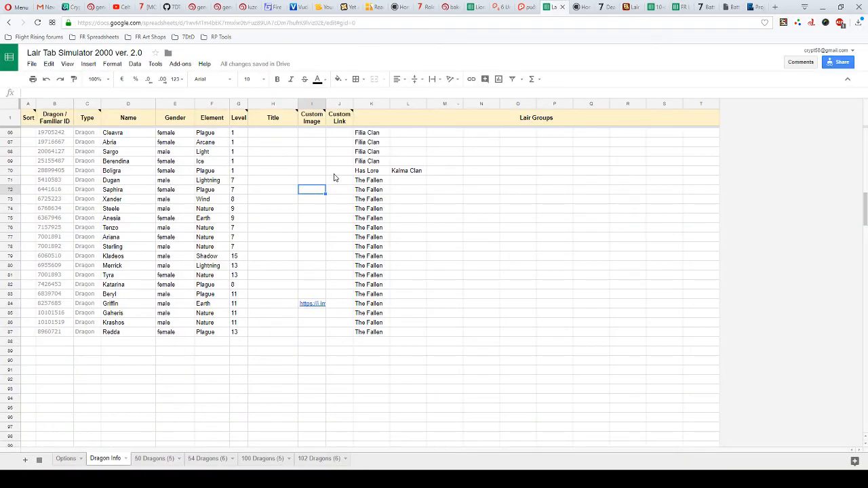
type("https://i.imgur.com/cdYIHCM.png")
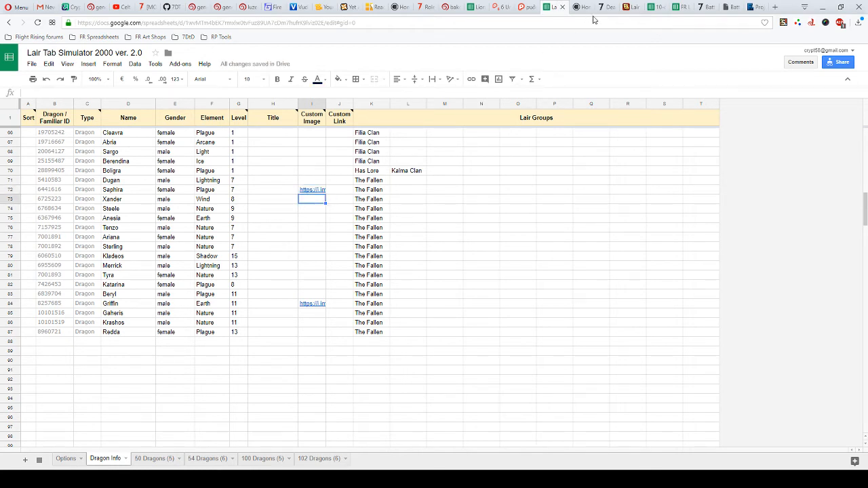
- Copy the direct link of Xander's image from Imgur into his Custom Image cell I73 on Dragon Info
left_click(661, 7)
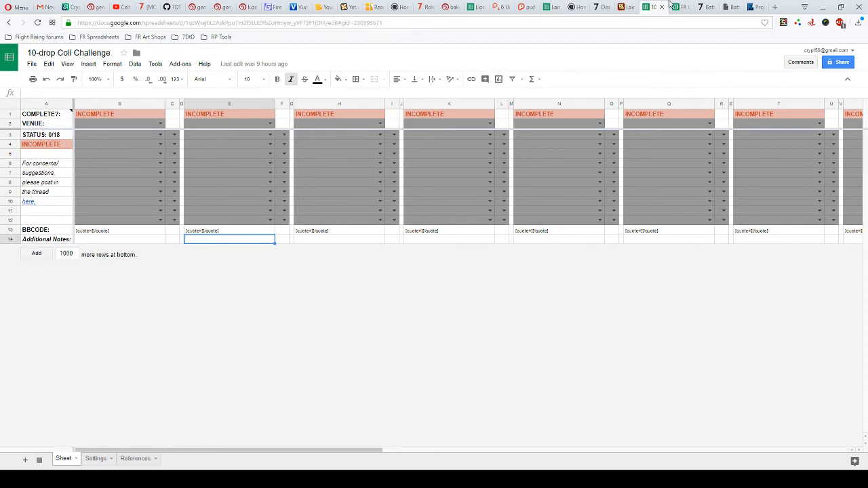
left_click(80, 6)
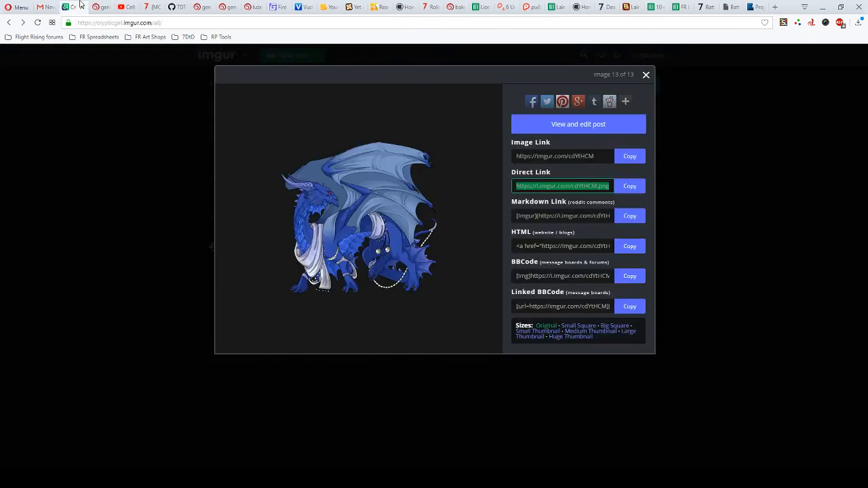
left_click(645, 74)
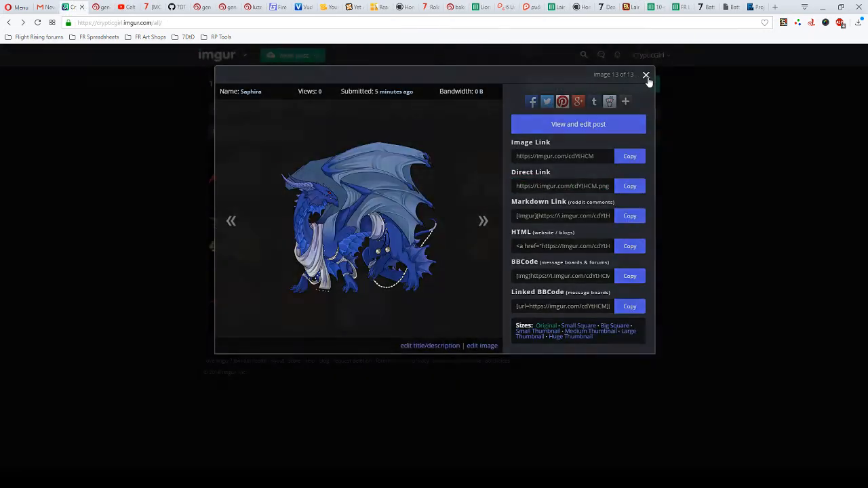
left_click(227, 240)
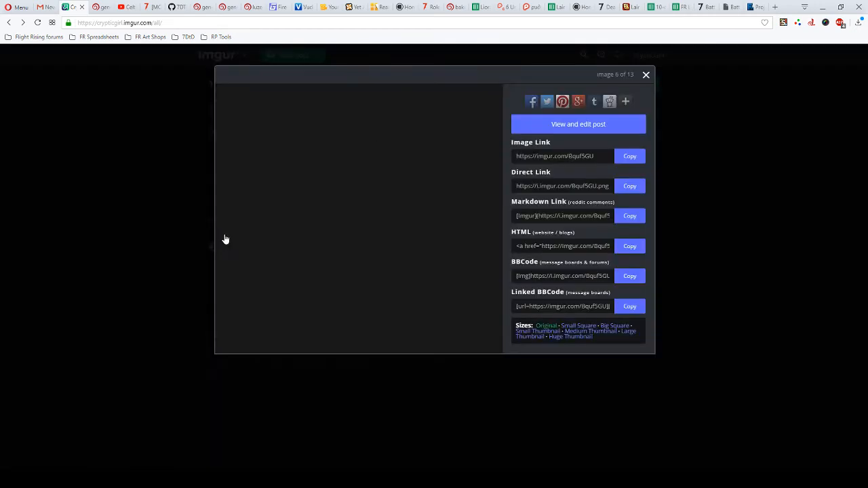
left_click(545, 187)
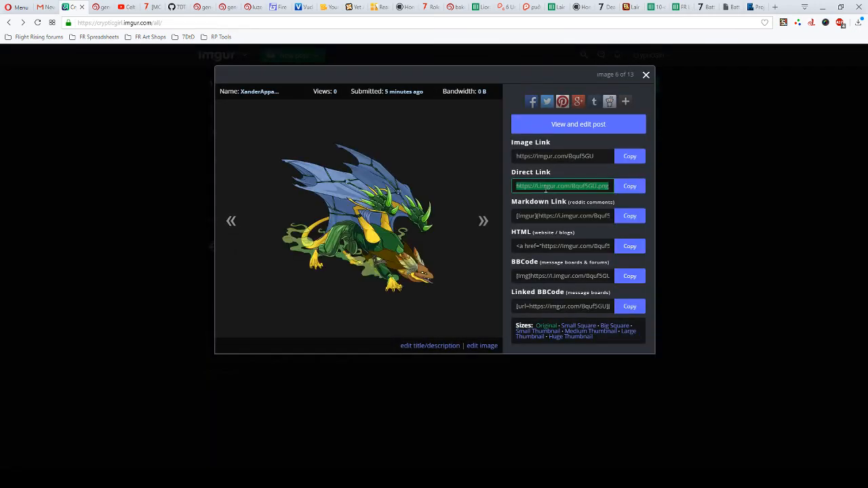
left_click(553, 7)
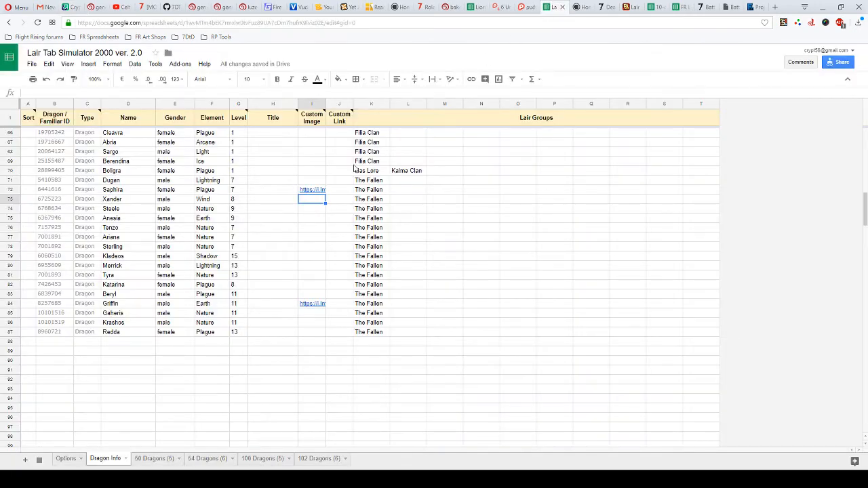
key("ctrl+v")
- Copy the direct link of Steele's image from Imgur into his Custom Image cell I74 on Dragon Info
left_click(321, 211)
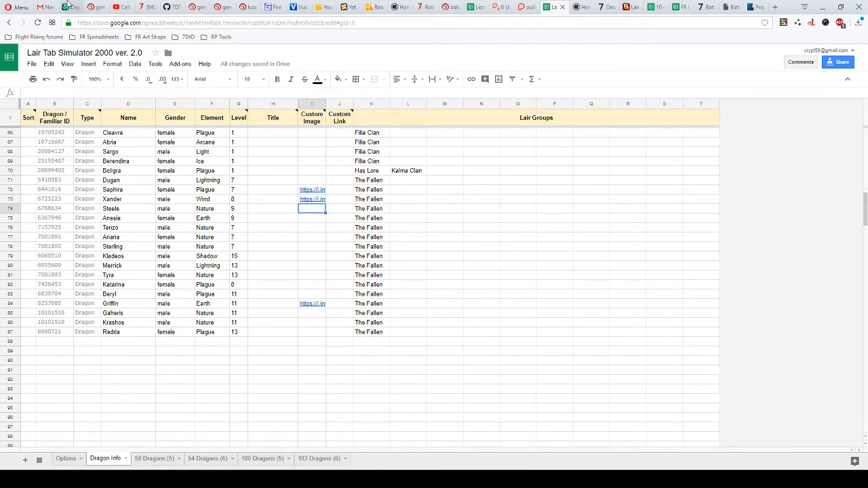
left_click(68, 6)
left_click(138, 182)
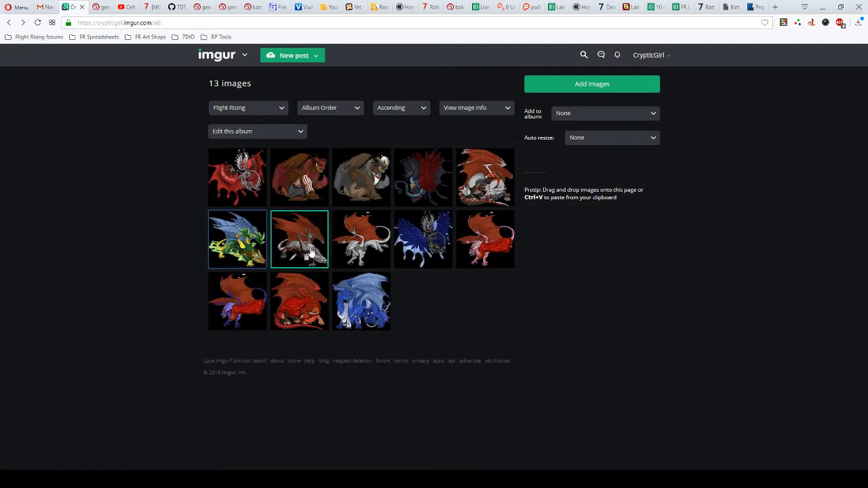
left_click(310, 252)
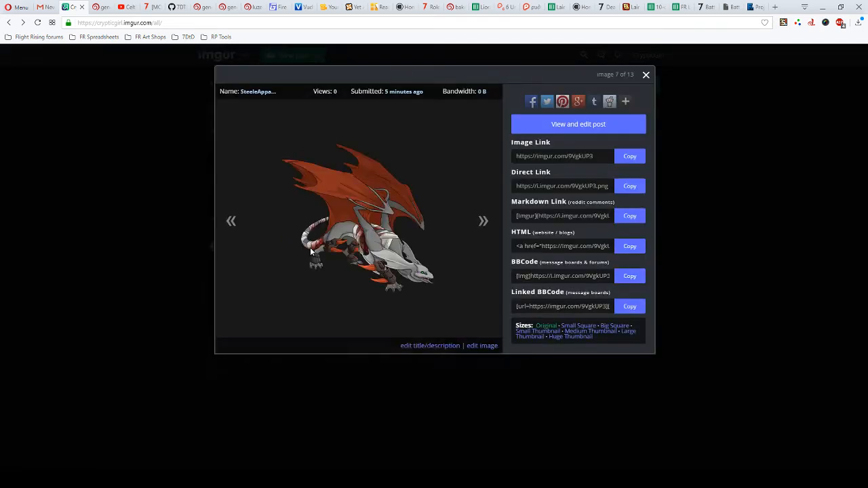
left_click(553, 186)
key("ctrl+c")
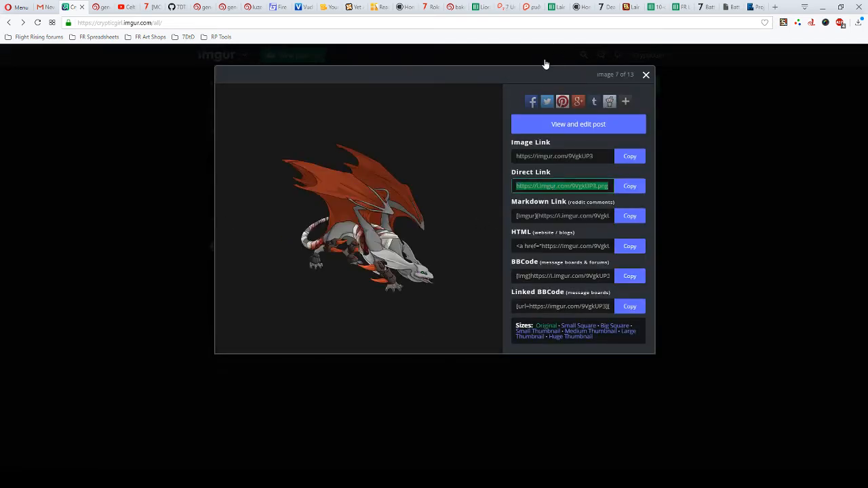
left_click(557, 7)
key("ctrl+v")
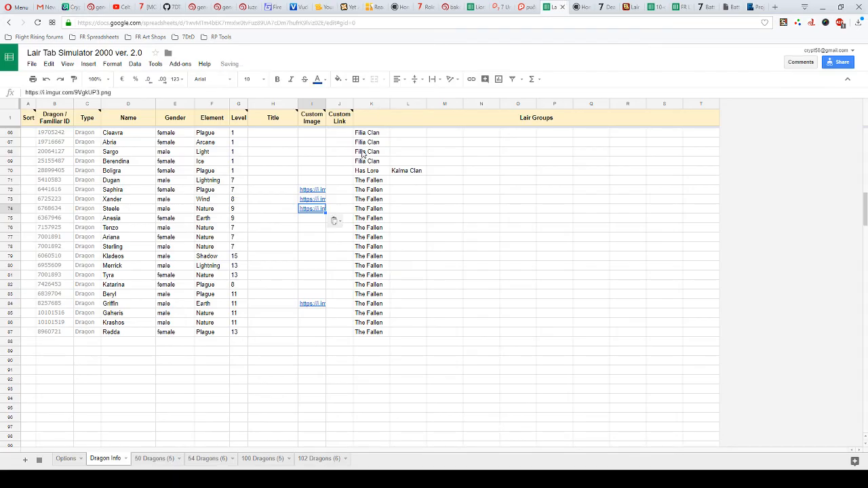
- Copy the direct link of Anesia's image from Imgur into her Custom Image cell I75 on Dragon Info
left_click(311, 224)
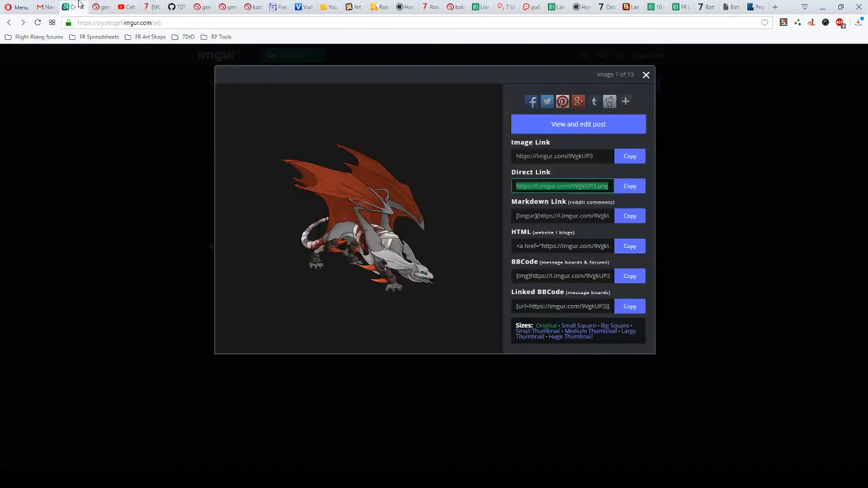
left_click(73, 7)
left_click(137, 97)
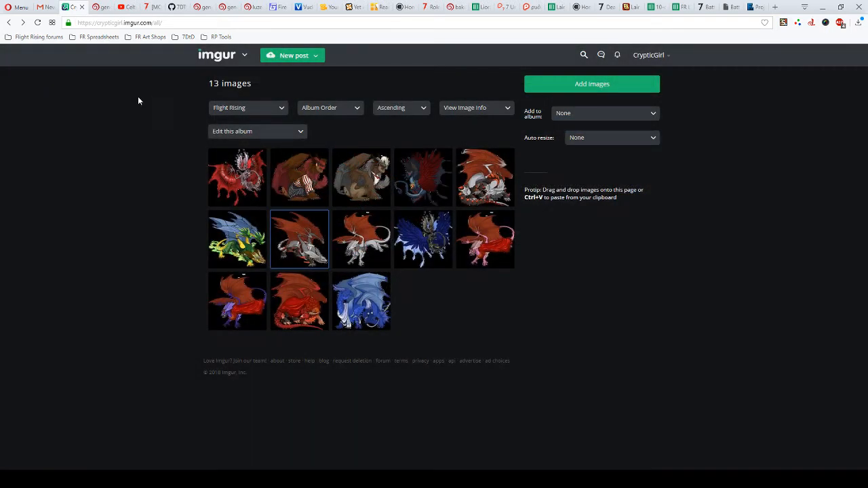
left_click(239, 298)
left_click(552, 186)
key("ctrl+c")
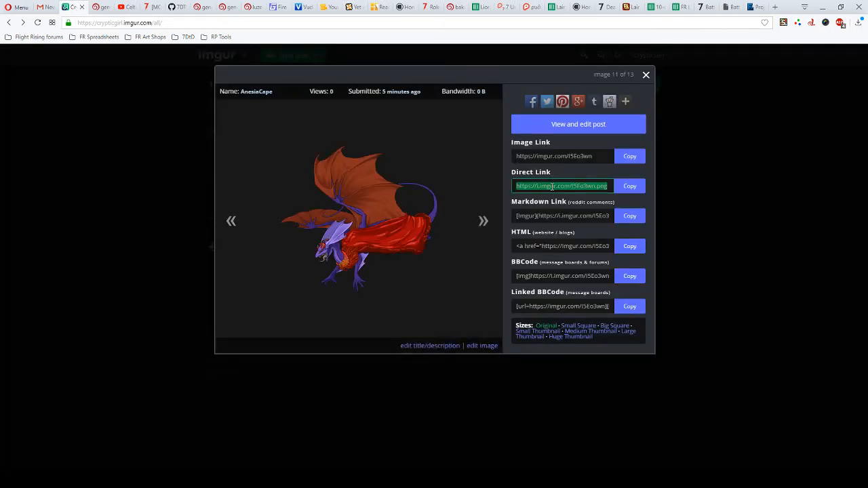
left_click(552, 7)
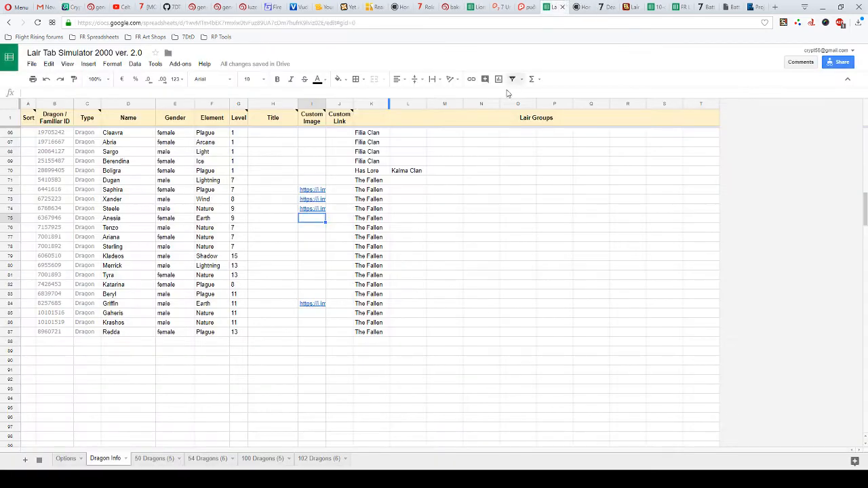
key("ctrl+v")
- Copy the direct link of Ariana's image from Imgur into her Custom Image cell I77 on Dragon Info
left_click(314, 231)
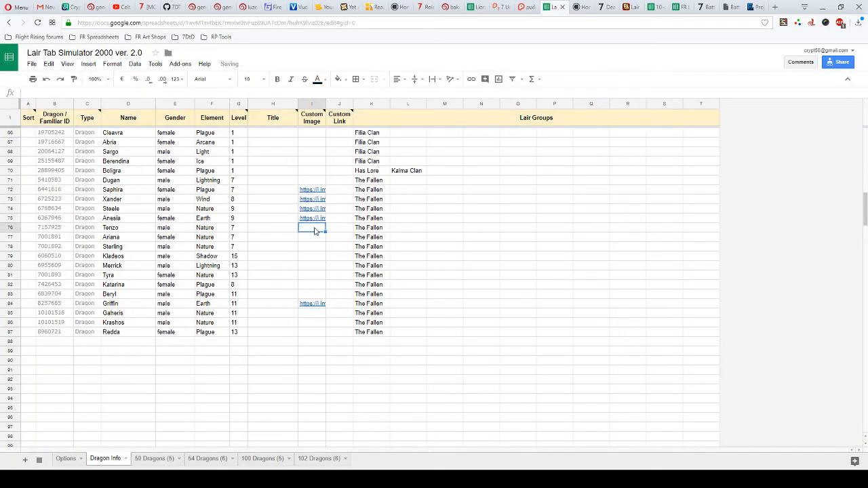
left_click(314, 239)
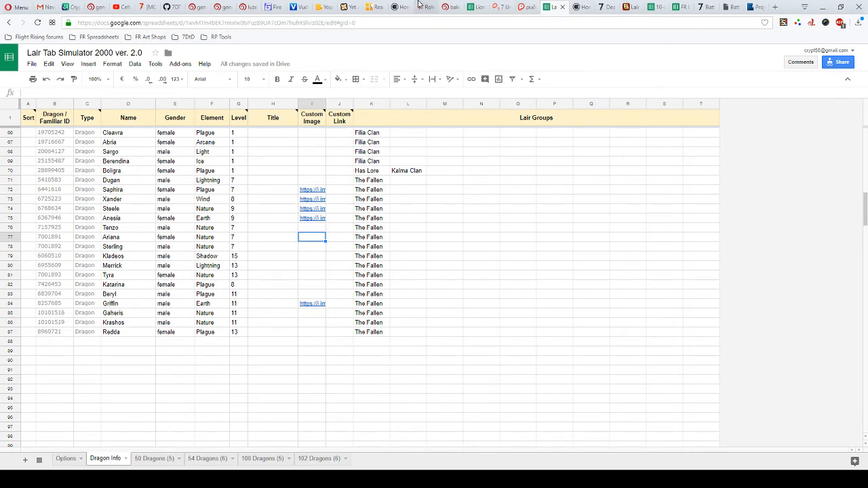
left_click(71, 7)
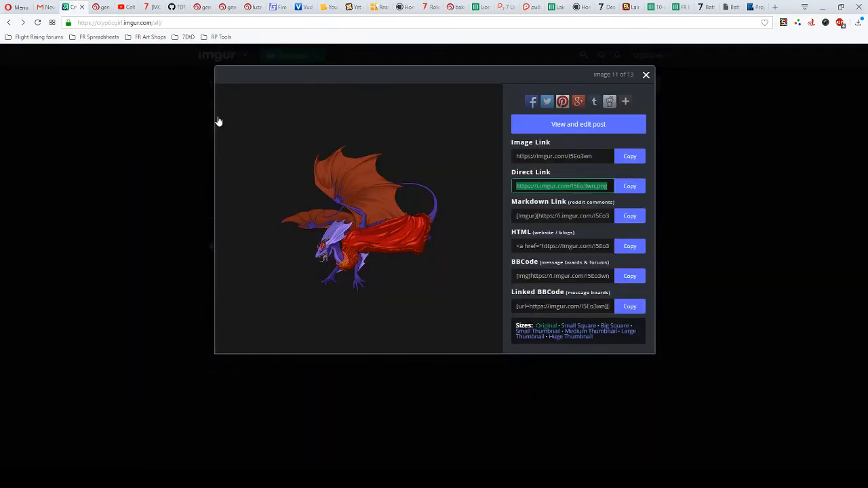
left_click(183, 206)
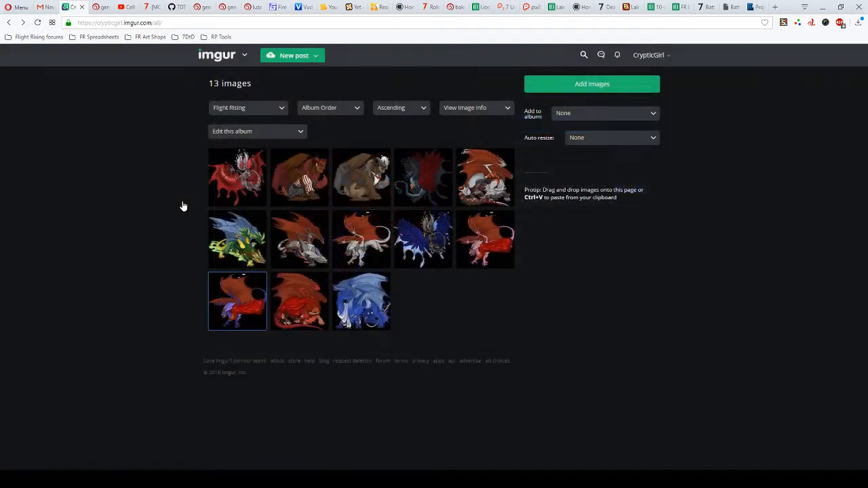
left_click(355, 235)
left_click(550, 186)
key("ctrl+c")
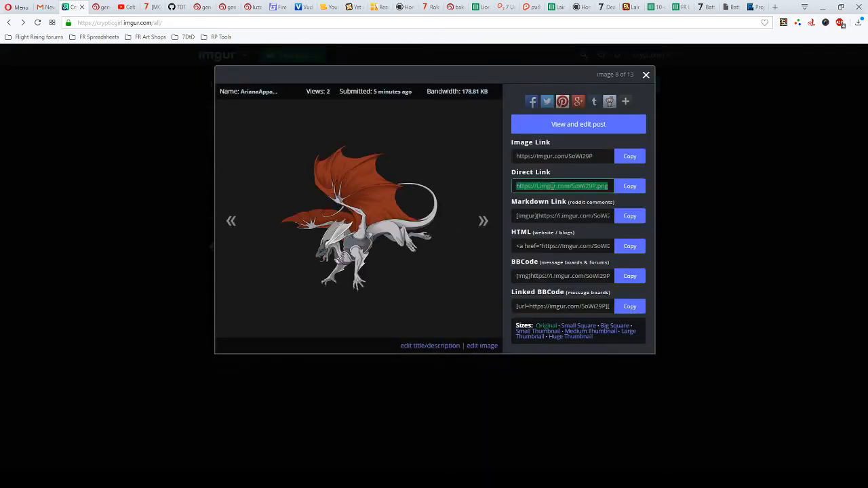
left_click(37, 211)
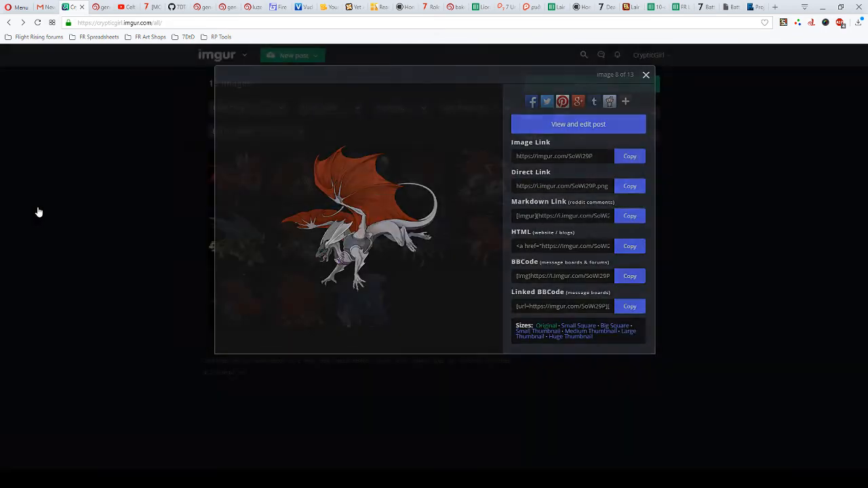
left_click(561, 5)
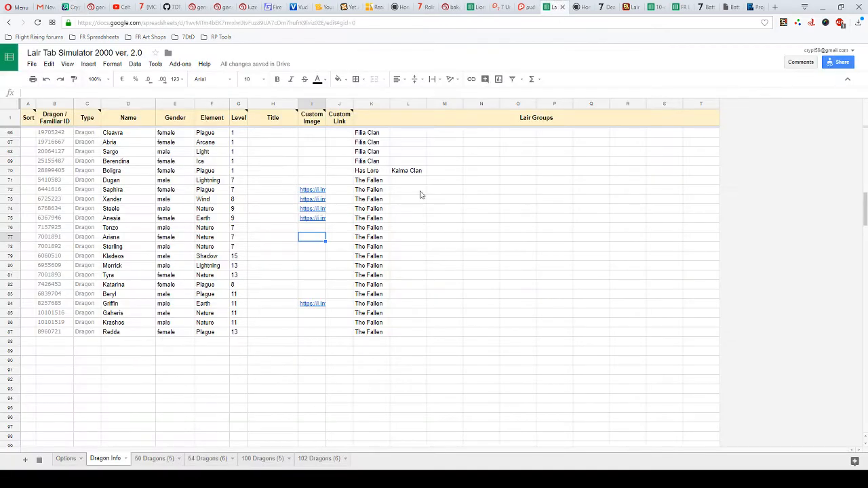
key("ctrl+v")
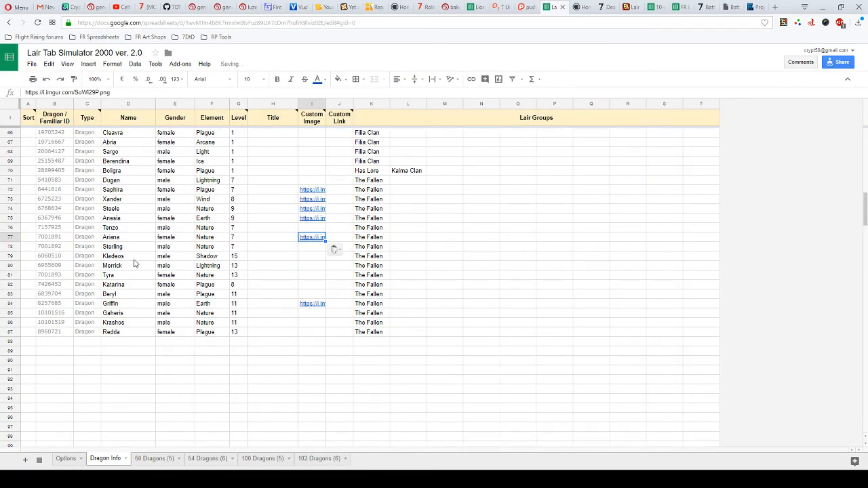
- Check the cards of Sterling and the neighbouring dragons on the 50 Dragons (5) sheet
left_click(300, 247)
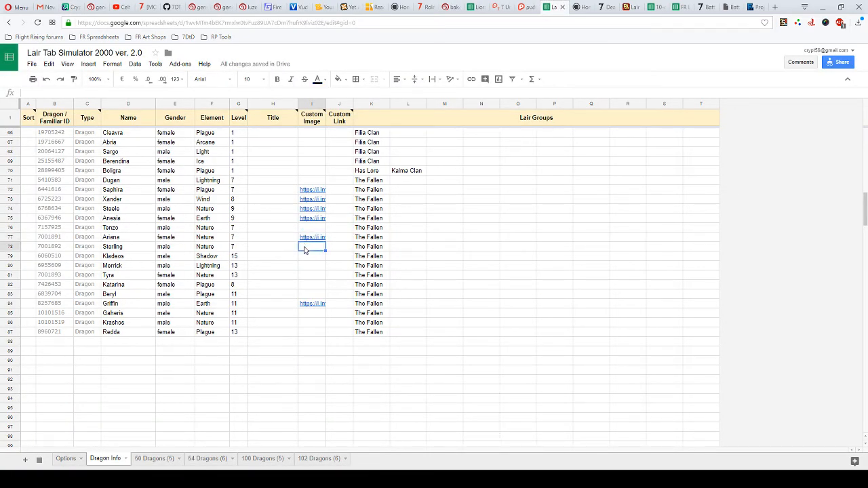
left_click(147, 459)
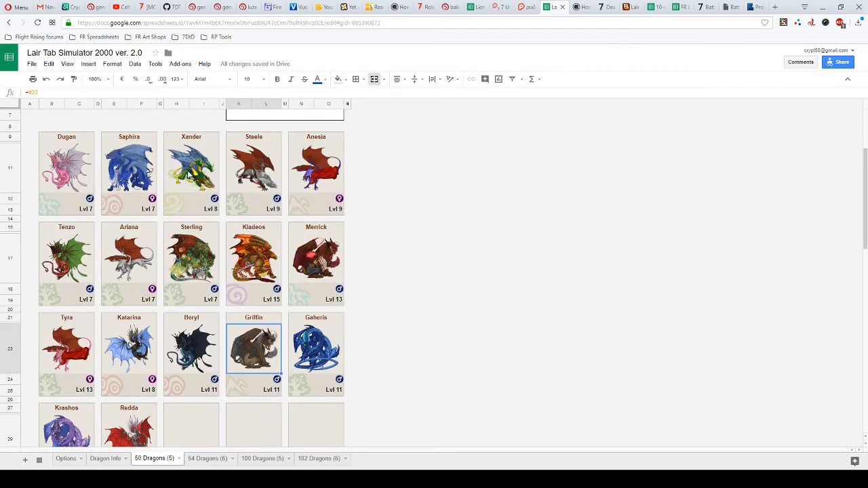
mouse_move(190, 175)
mouse_move(195, 257)
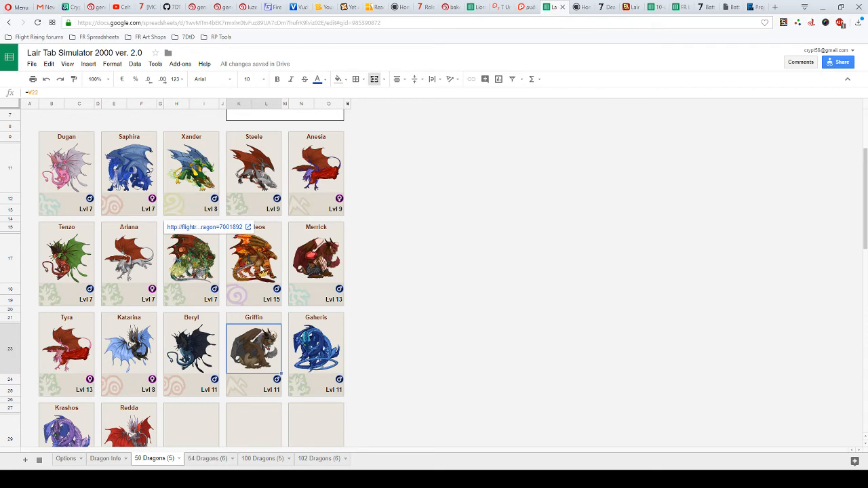
mouse_move(252, 268)
left_click(203, 252)
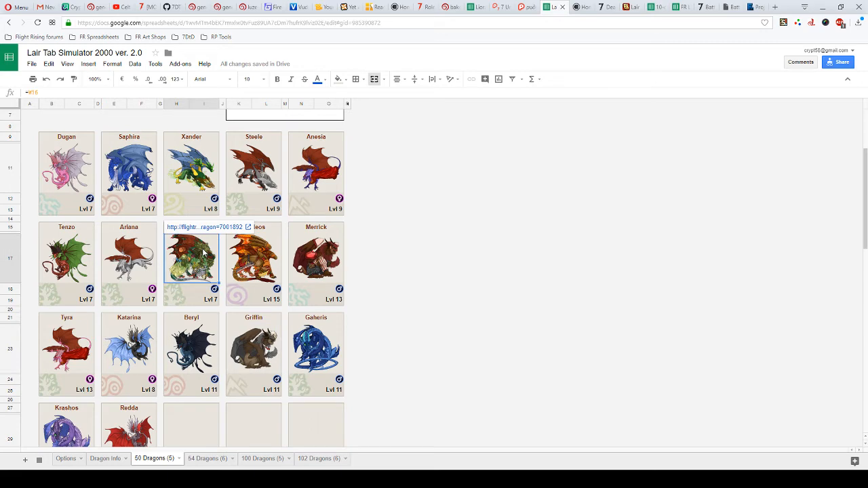
- Copy the direct link of Sterling's image from Imgur into his Custom Image cell I78 on Dragon Info
left_click(106, 458)
left_click(66, 7)
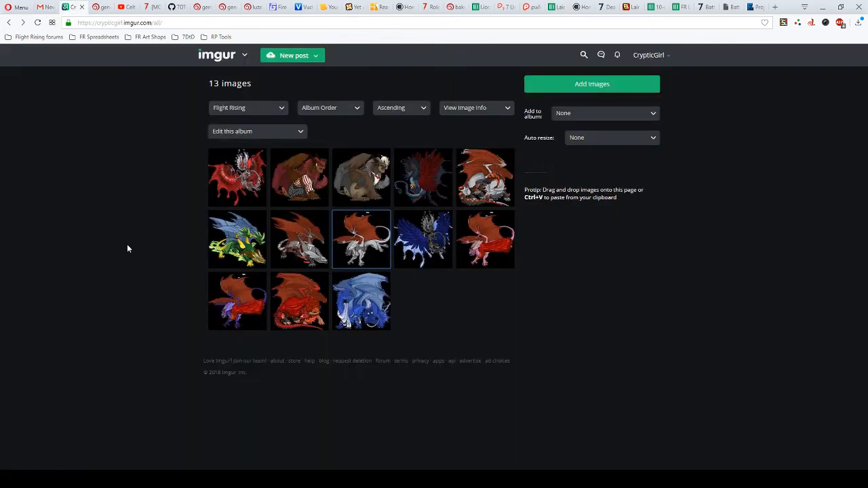
left_click(482, 183)
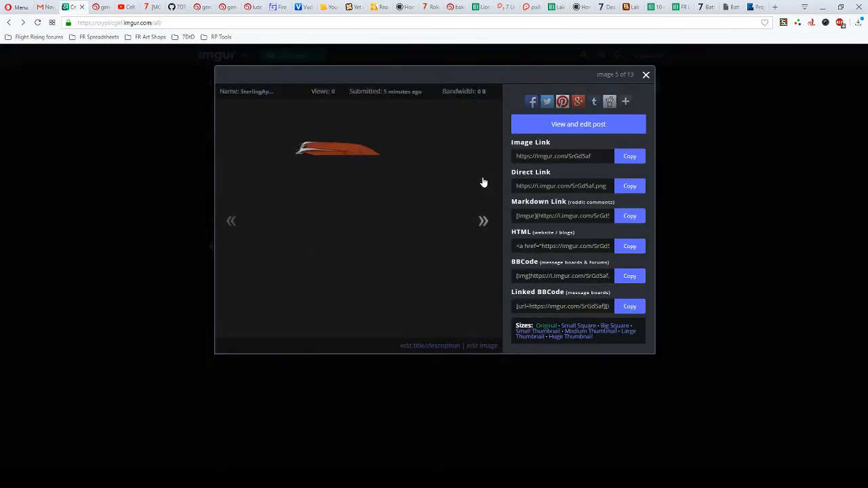
left_click(540, 186)
key("ctrl+c")
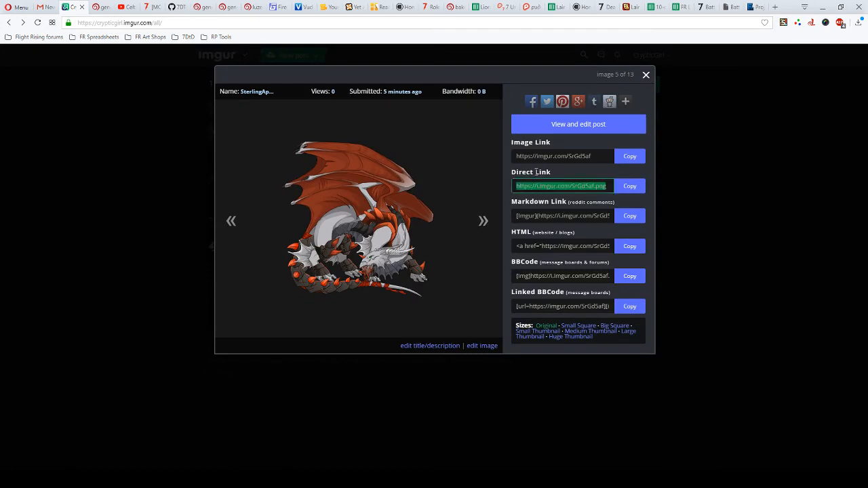
key("ctrl+Tab")
key("ctrl+v")
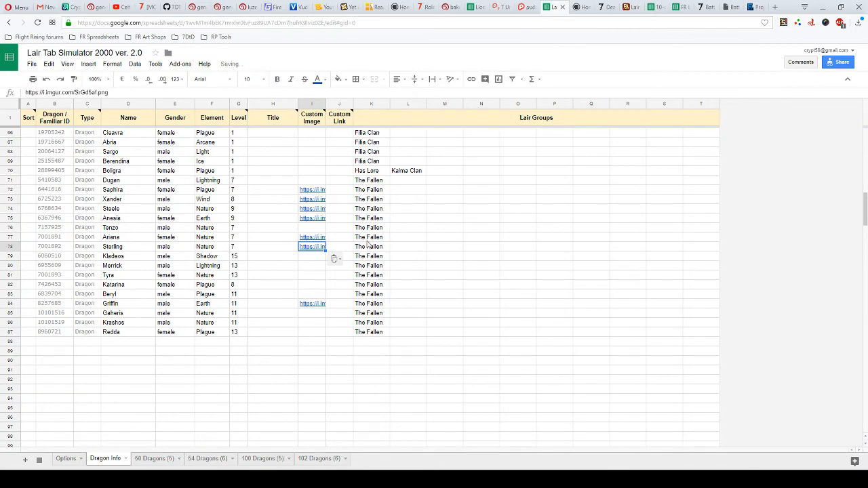
- Copy the direct link of Kladeos's image from Imgur into I79 of Dragon Info and check his card on the 50 Dragons (5) sheet
left_click(315, 260)
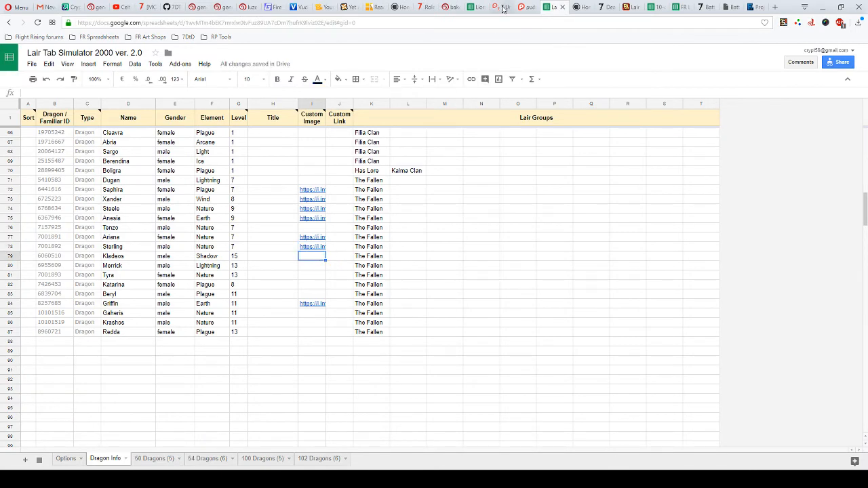
left_click(75, 6)
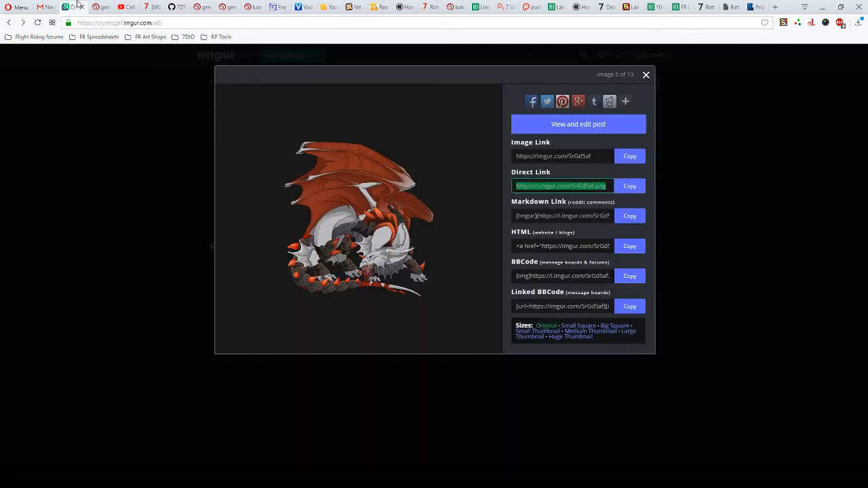
left_click(116, 140)
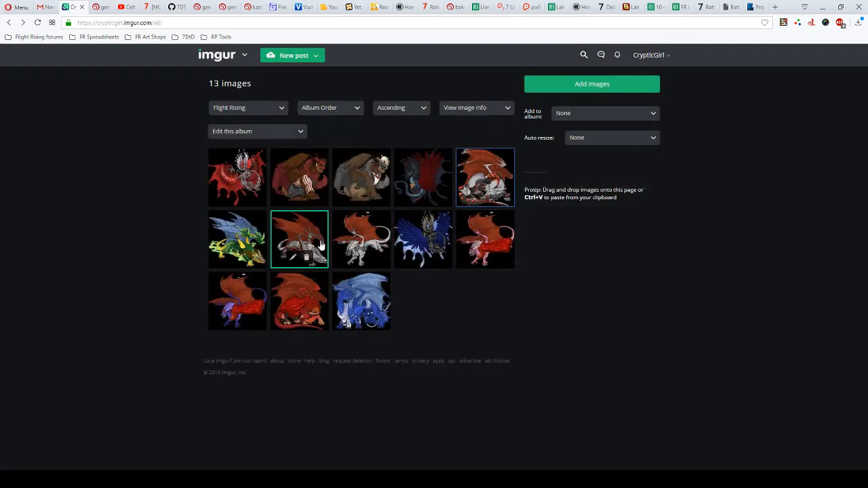
left_click(304, 297)
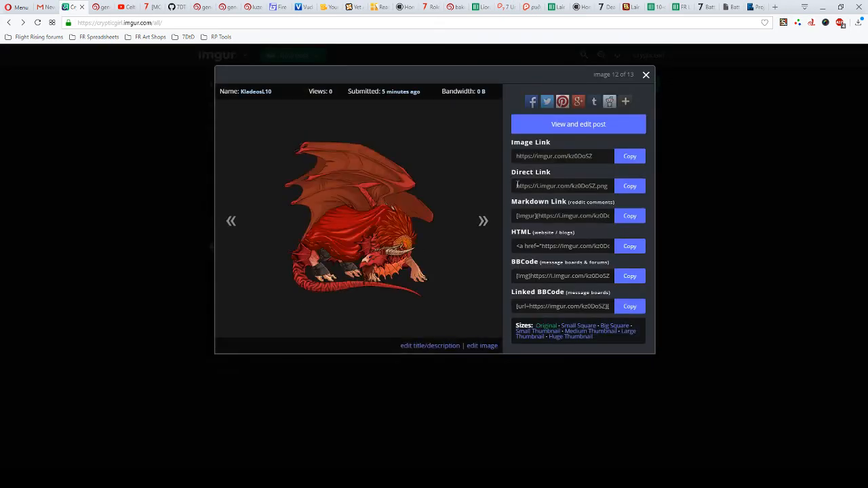
left_click(551, 185)
key("ctrl+c")
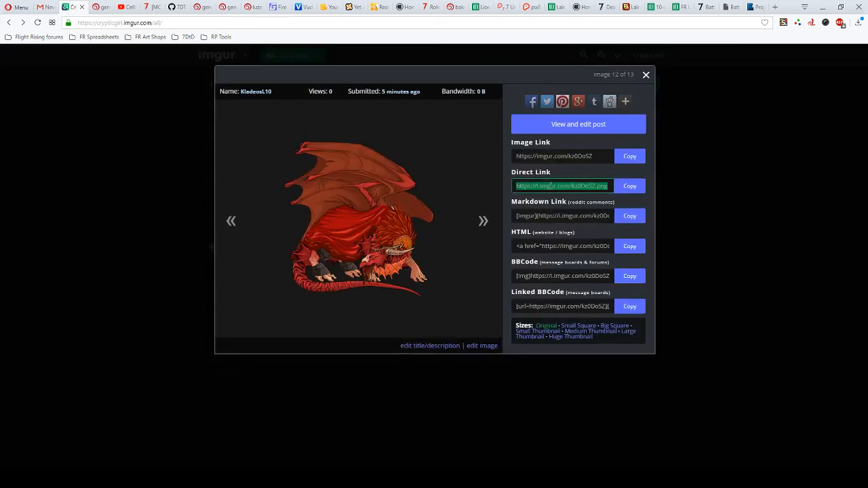
left_click(555, 7)
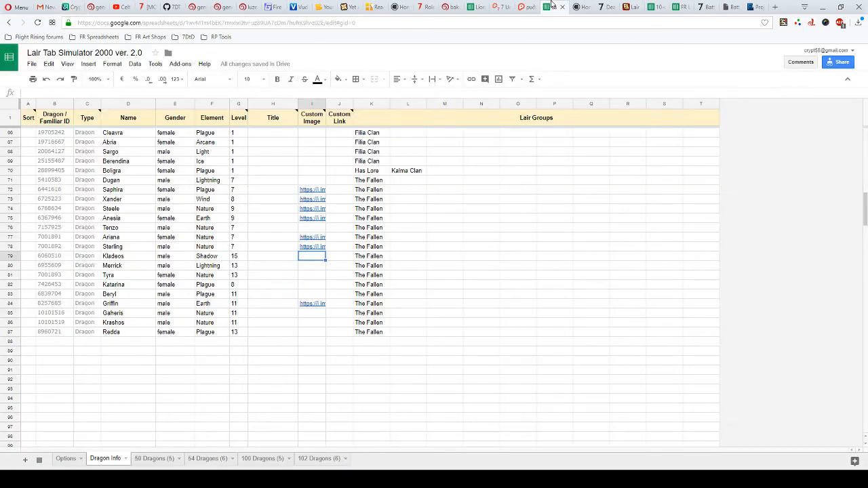
key("ctrl+v")
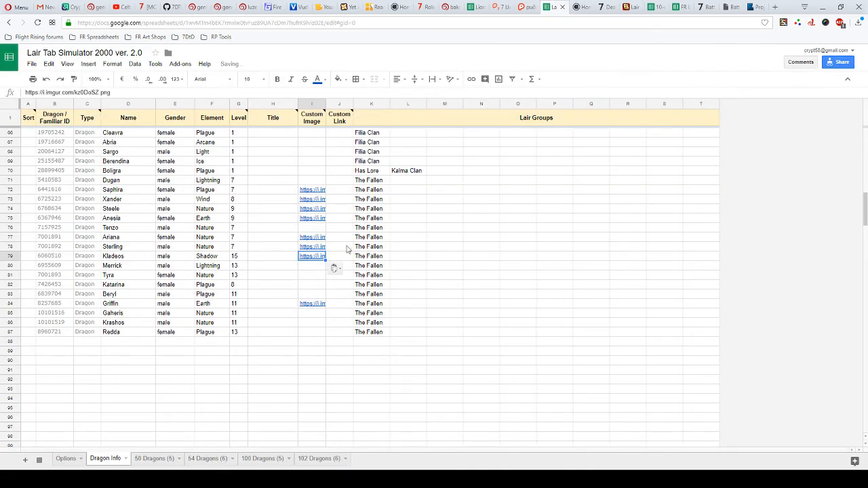
left_click(310, 267)
left_click(150, 459)
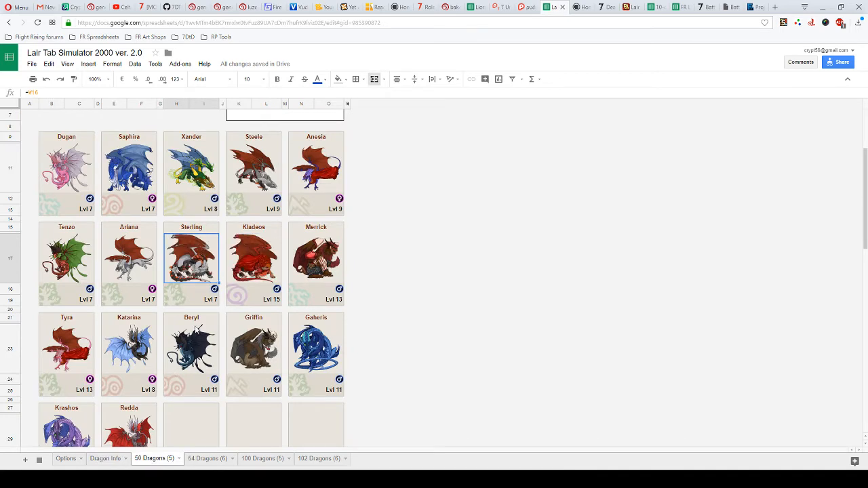
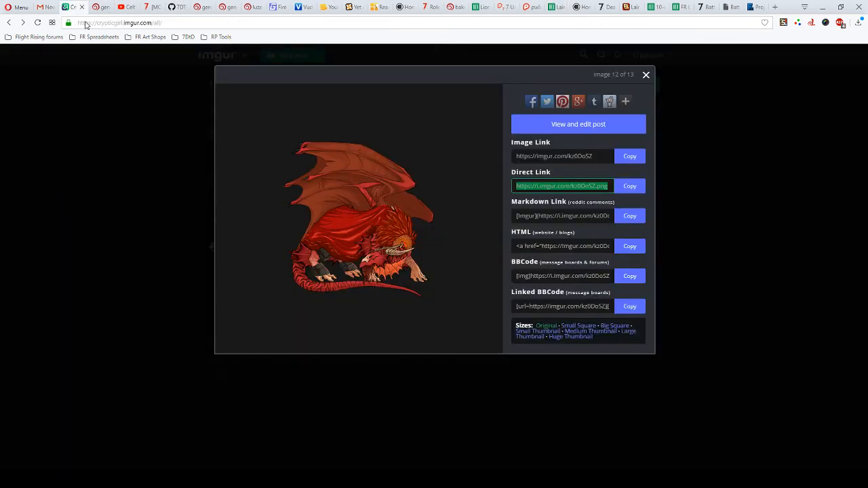
- Copy the direct link of Merrick's image from Imgur into his Custom Image cell I80 on Dragon Info
left_click(73, 7)
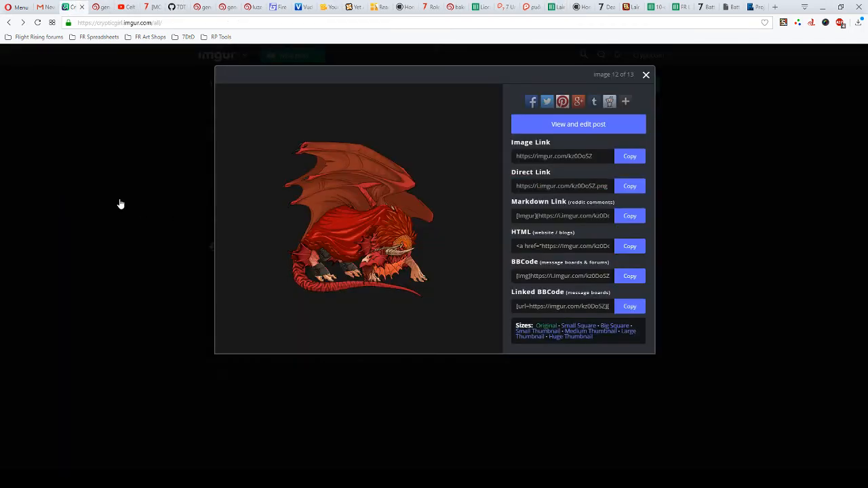
left_click(119, 203)
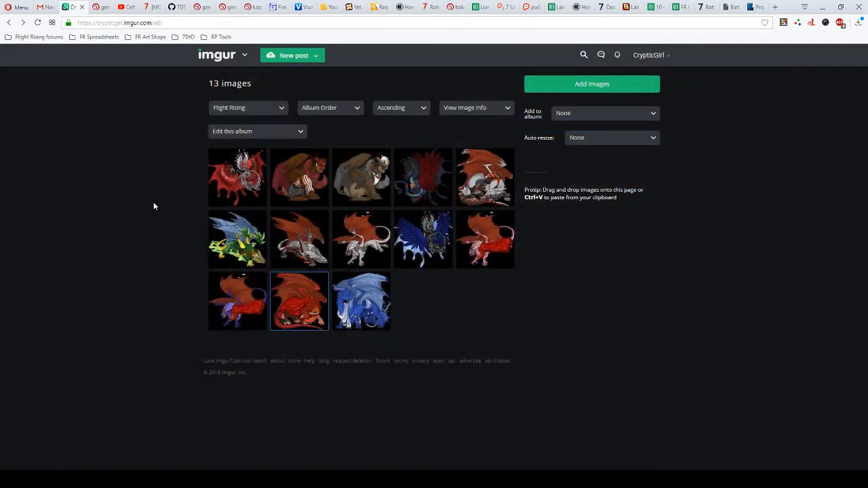
left_click(308, 172)
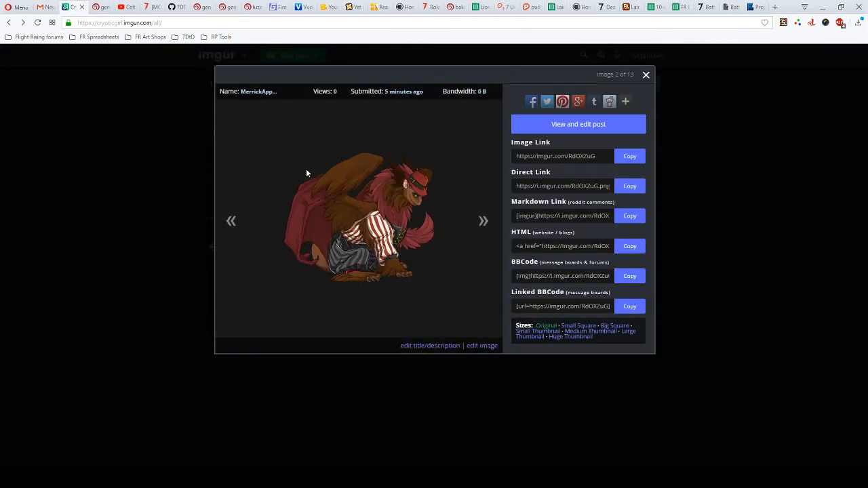
left_click(527, 189)
key("ctrl+c")
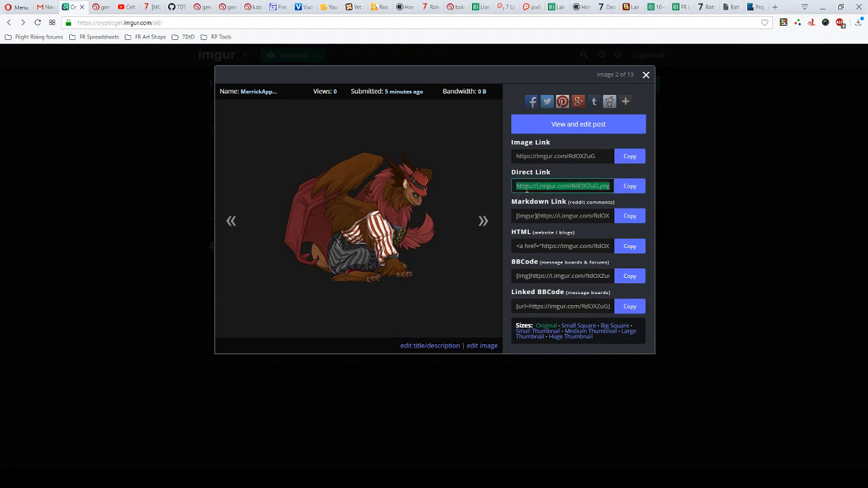
left_click(629, 6)
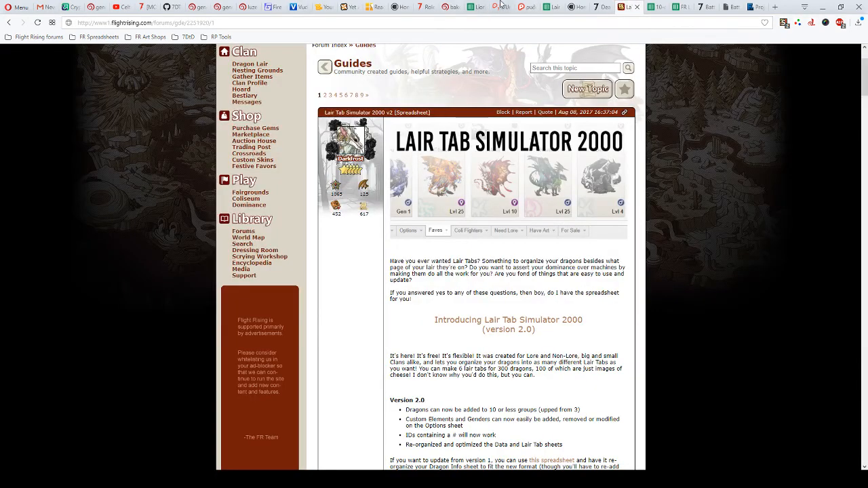
left_click(551, 7)
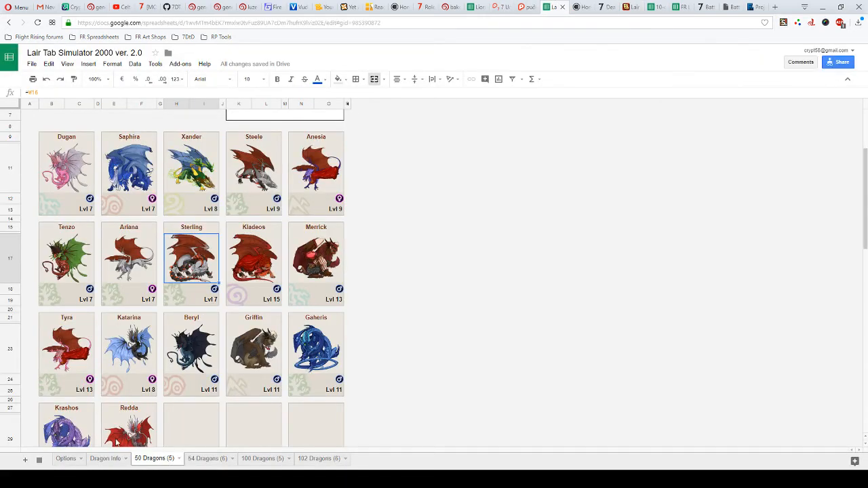
left_click(105, 458)
key("ctrl+v")
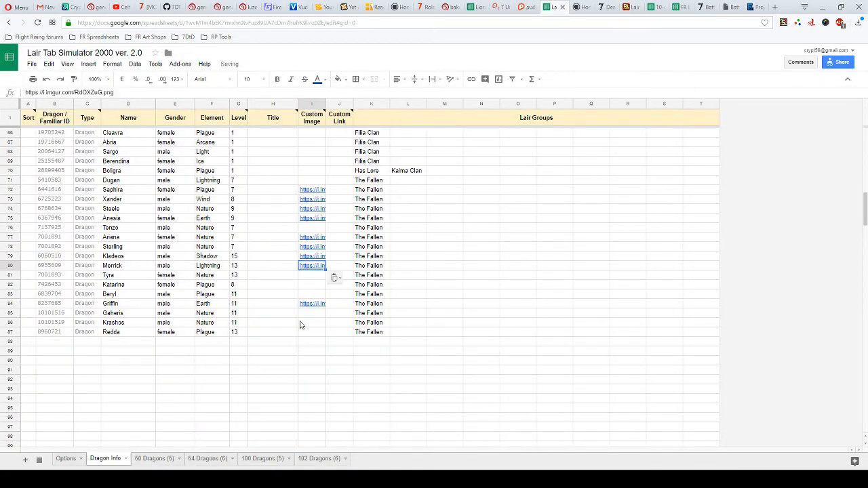
- Copy the direct link of Tyra's image from Imgur into I81 of Dragon Info and check the cards on the 50 Dragons (5) sheet
left_click(312, 278)
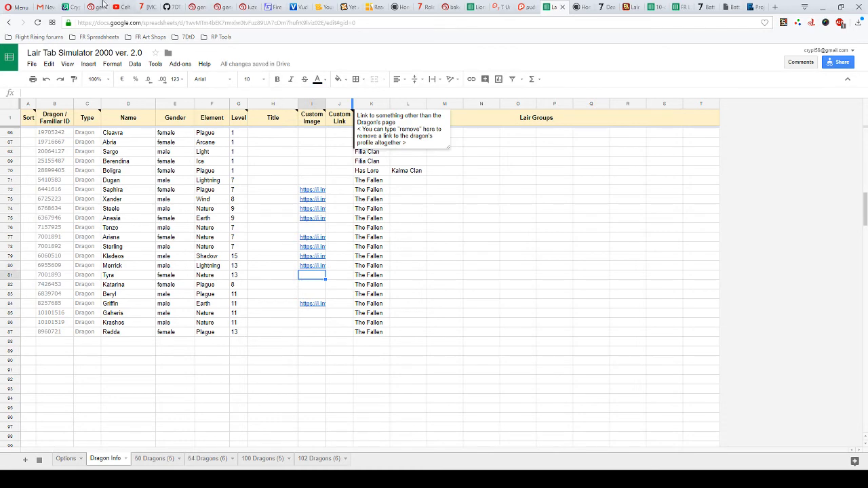
left_click(72, 7)
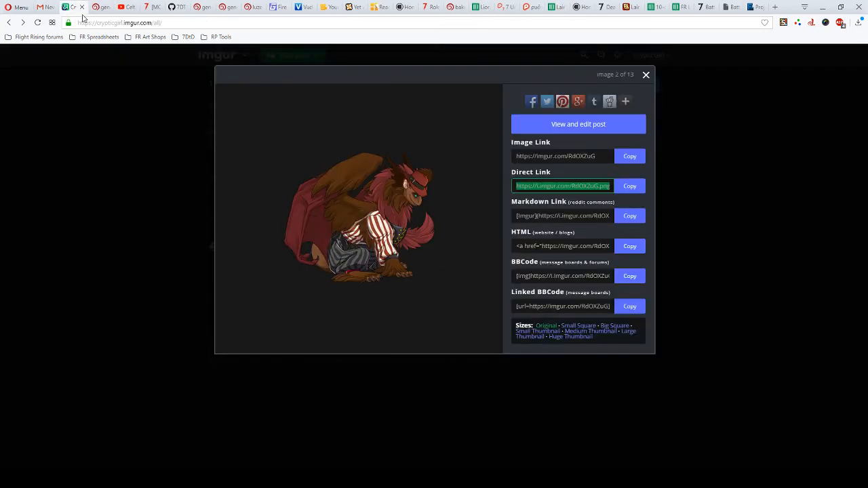
left_click(112, 234)
left_click(237, 302)
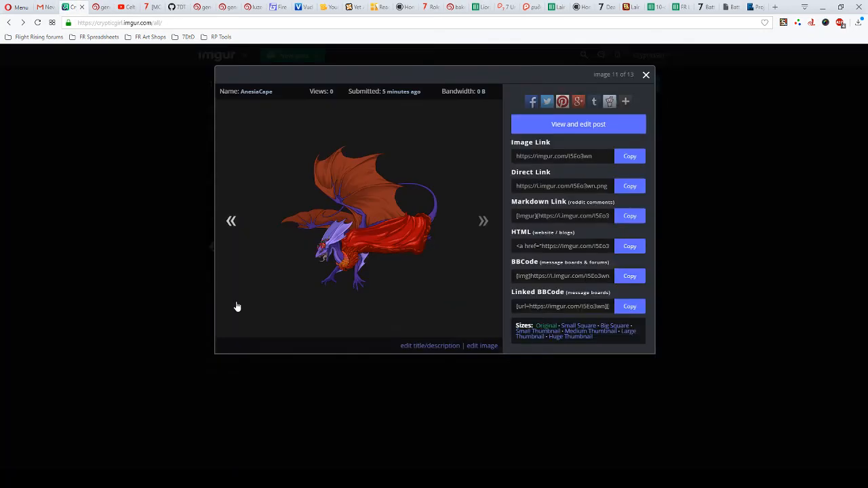
left_click(106, 236)
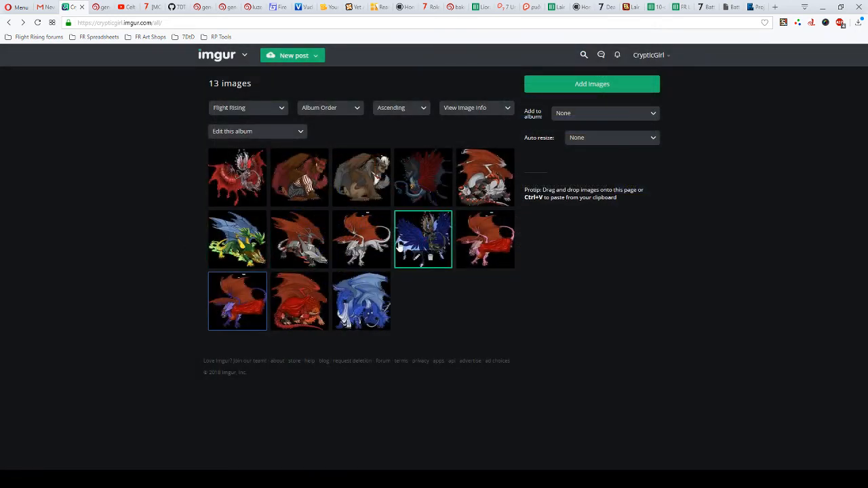
left_click(495, 238)
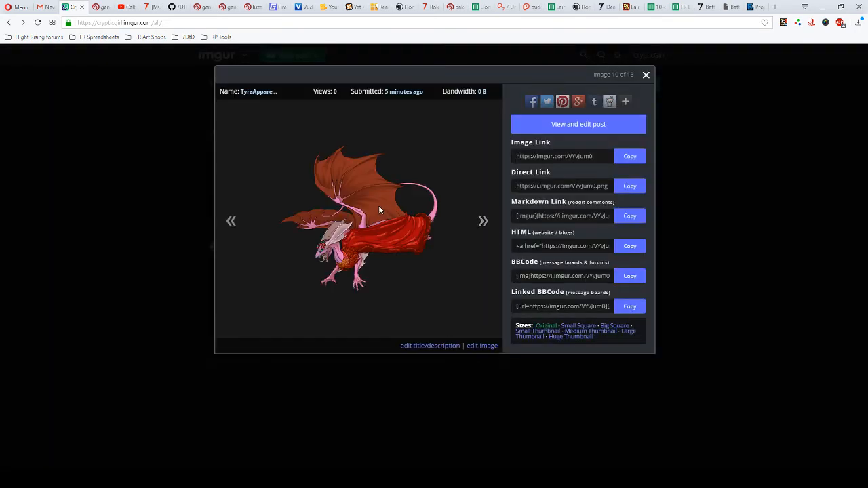
left_click(525, 184)
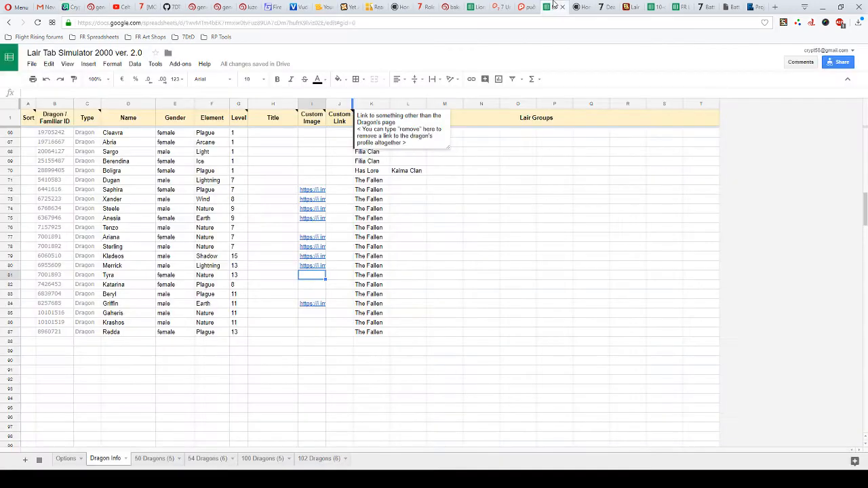
left_click(554, 7)
key("ctrl+v")
left_click(315, 288)
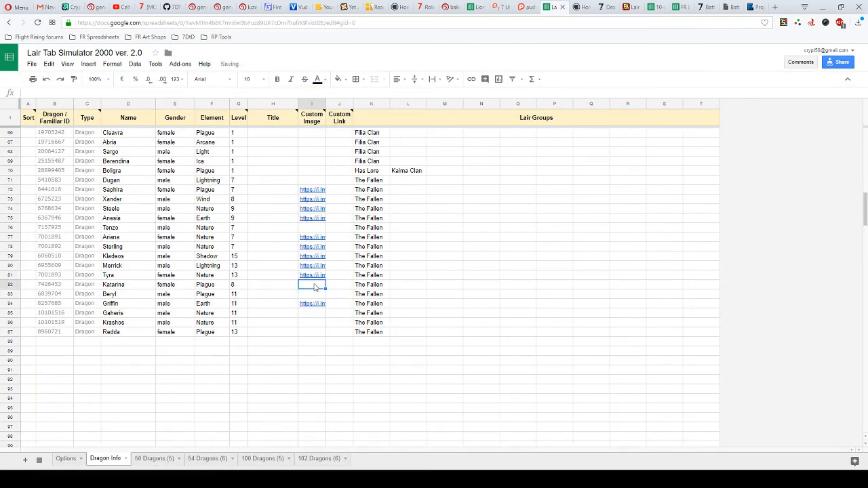
left_click(143, 458)
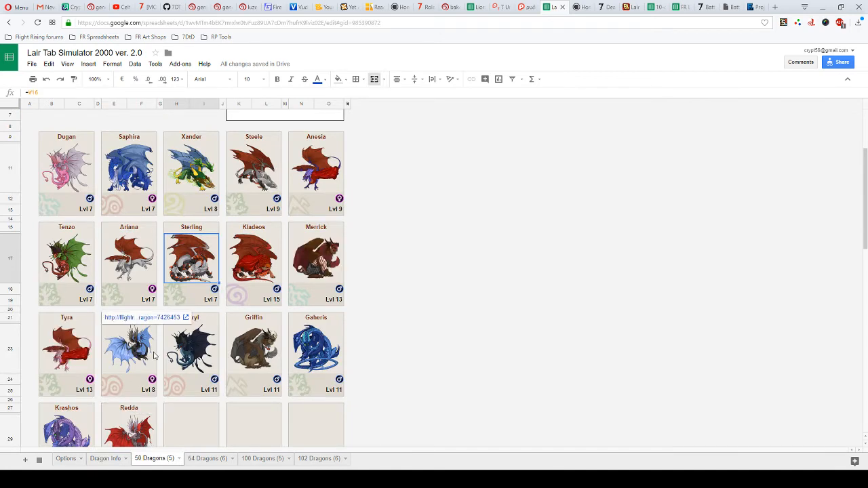
left_click(103, 458)
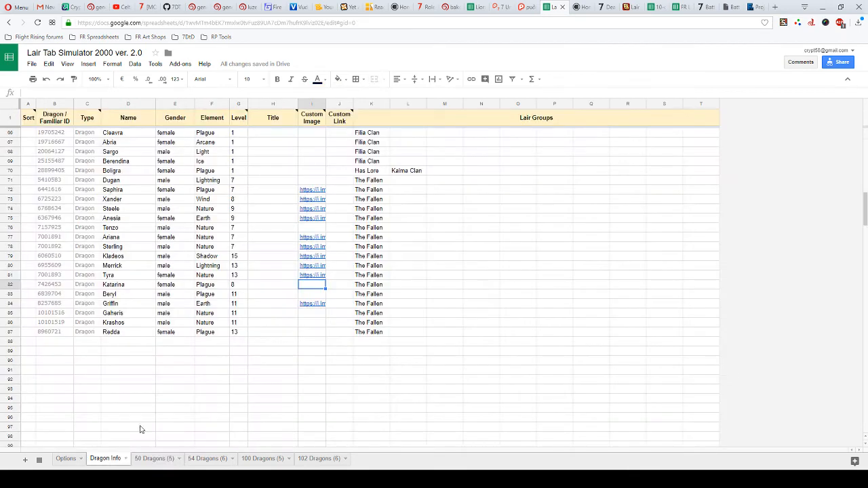
- Copy the direct link of Katarina's image from Imgur into her Custom Image cell I82 on Dragon Info
left_click(74, 7)
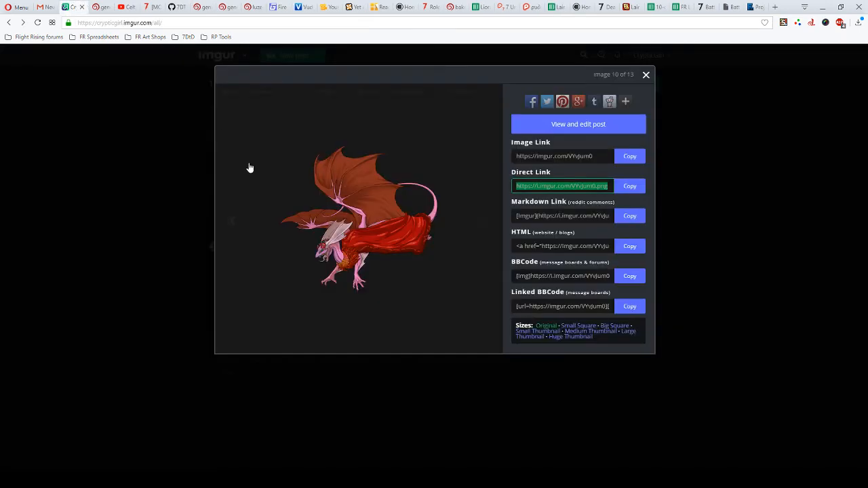
left_click(428, 233)
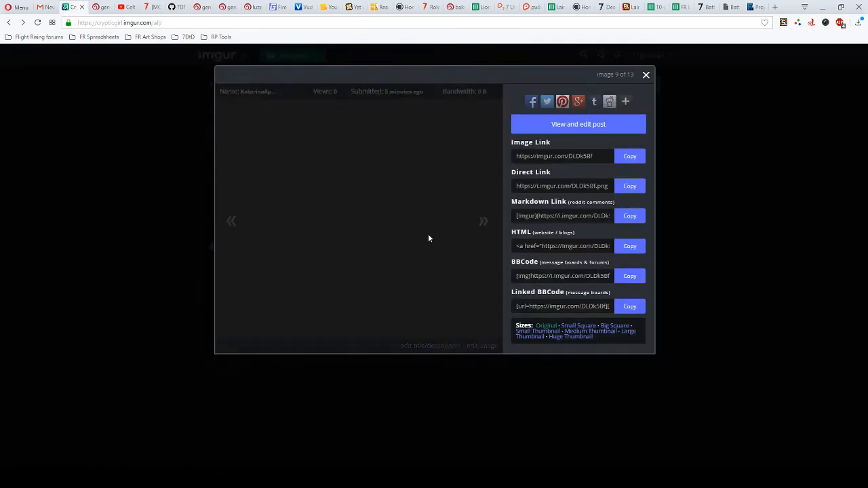
left_click(537, 185)
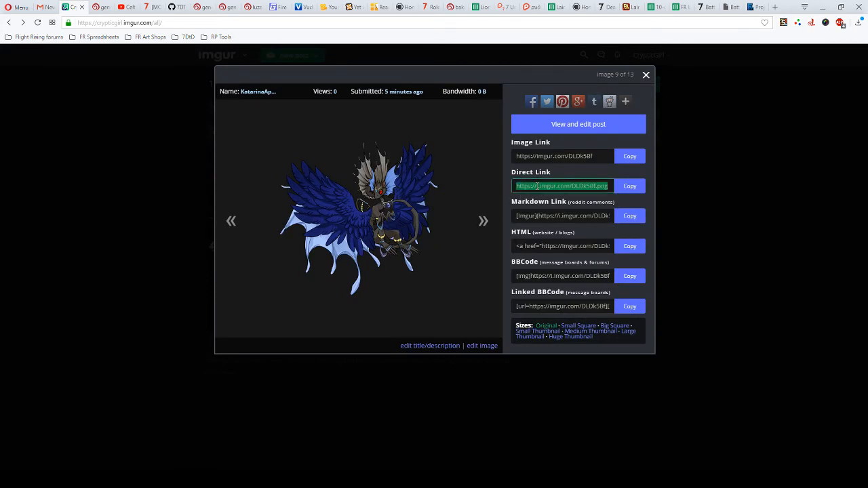
left_click(625, 6)
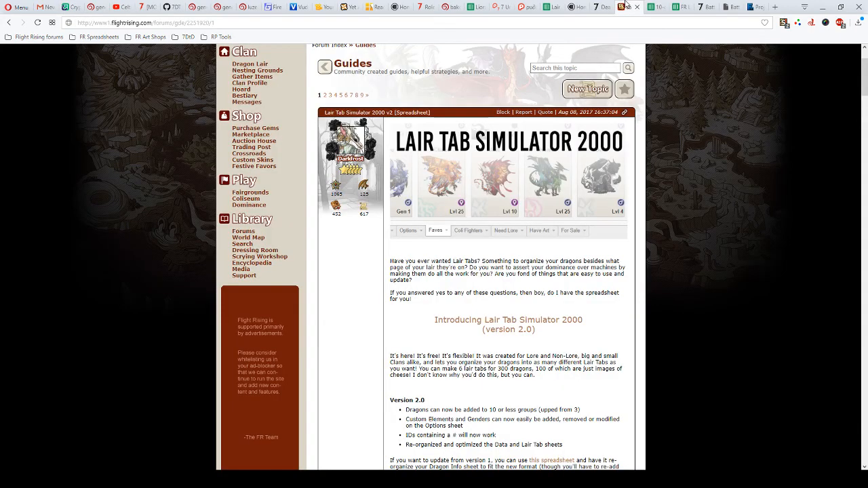
left_click(558, 6)
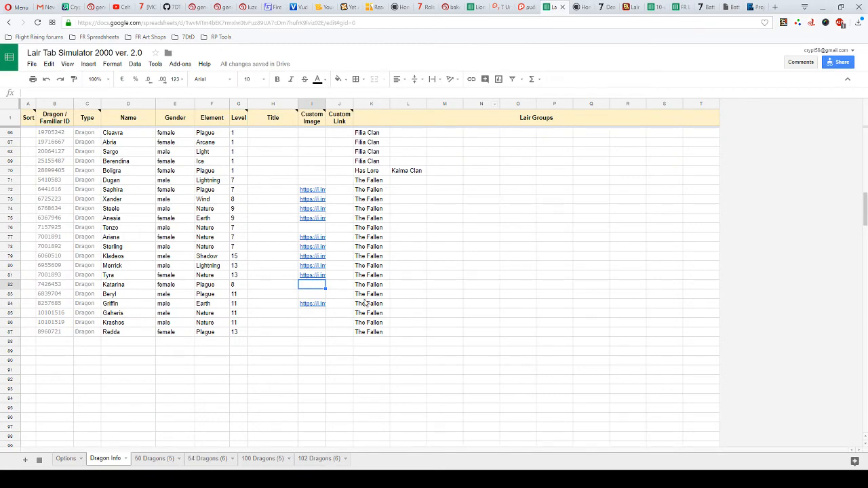
key("ctrl+v")
- Copy the direct link of Beryl's image from Imgur into his Custom Image cell I83 on Dragon Info
left_click(308, 296)
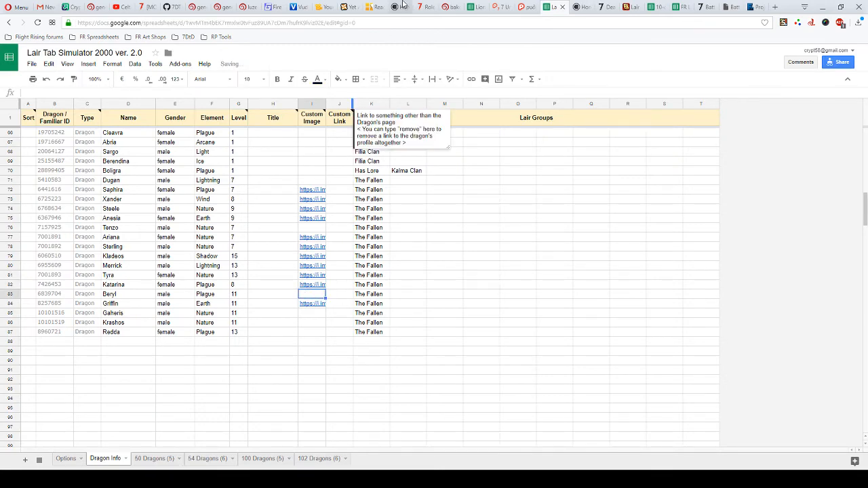
left_click(70, 6)
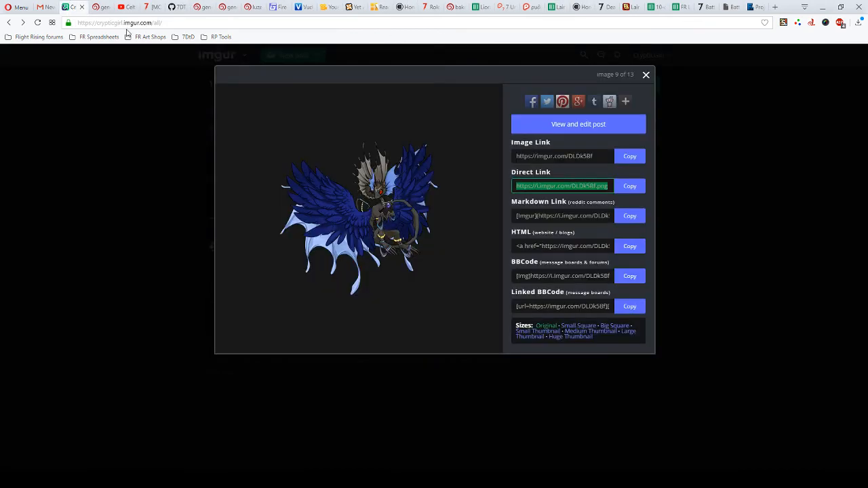
left_click(125, 178)
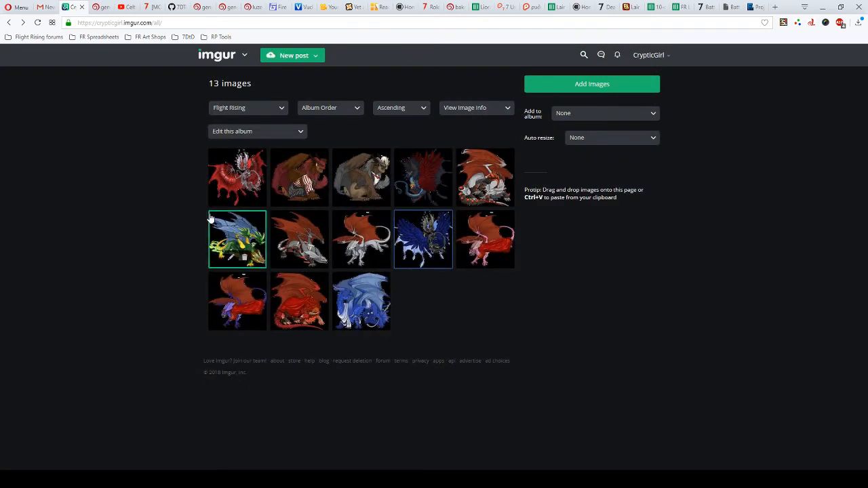
left_click(420, 178)
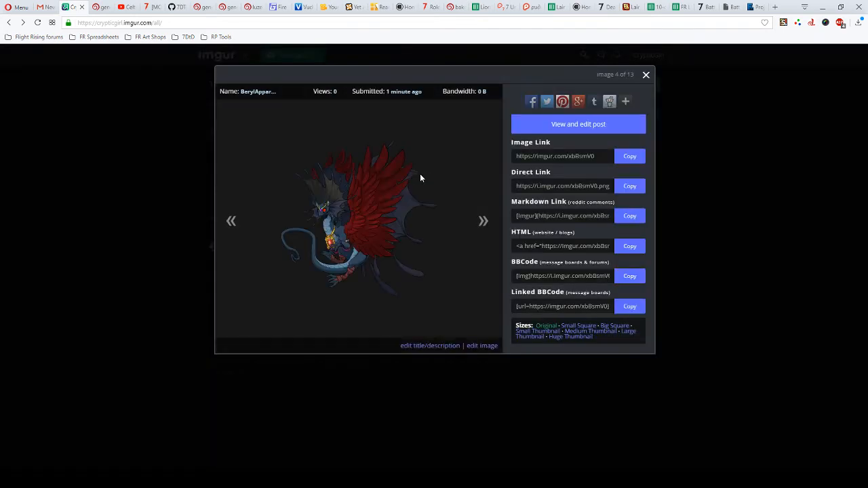
left_click(546, 185)
key("ctrl+c")
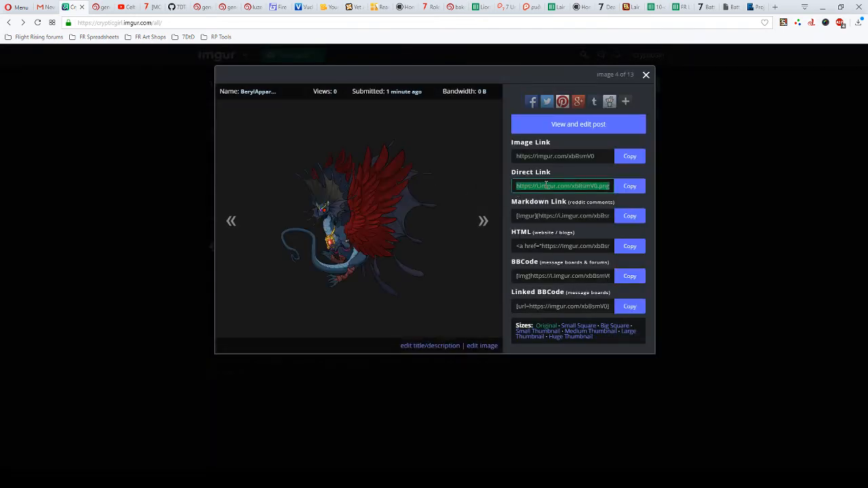
left_click(559, 7)
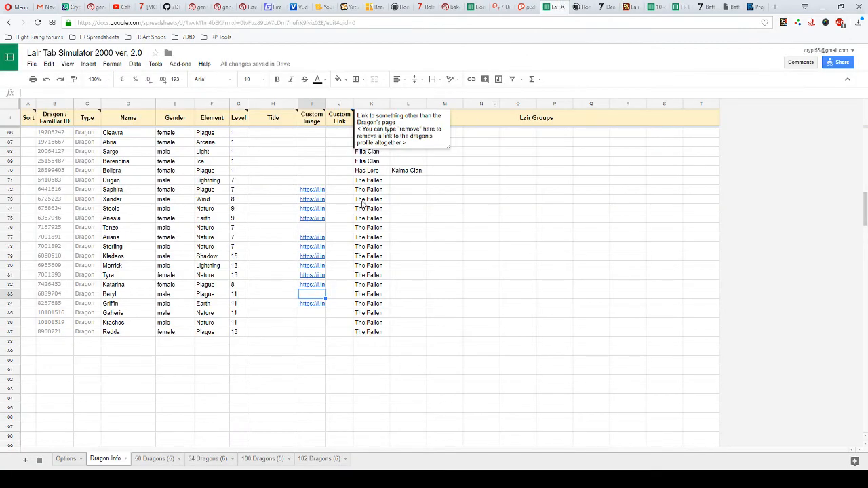
key("ctrl+v")
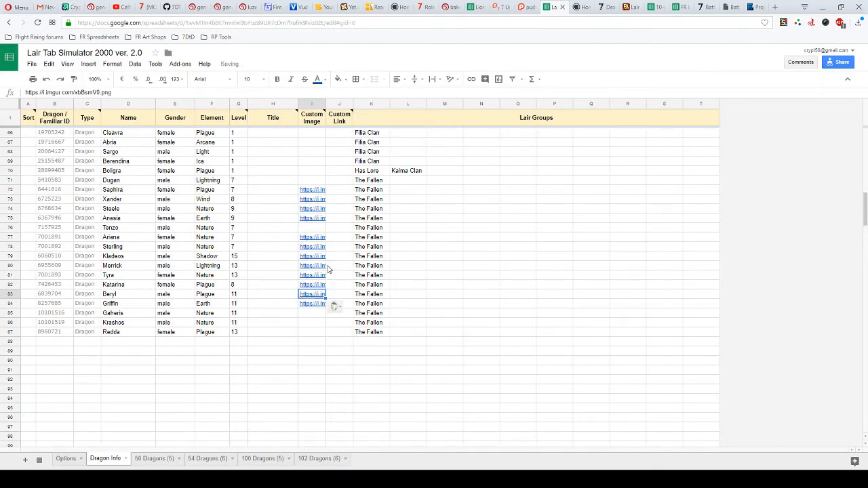
- Select Redda's empty Custom Image cell I87 on Dragon Info
left_click(310, 306)
left_click(307, 314)
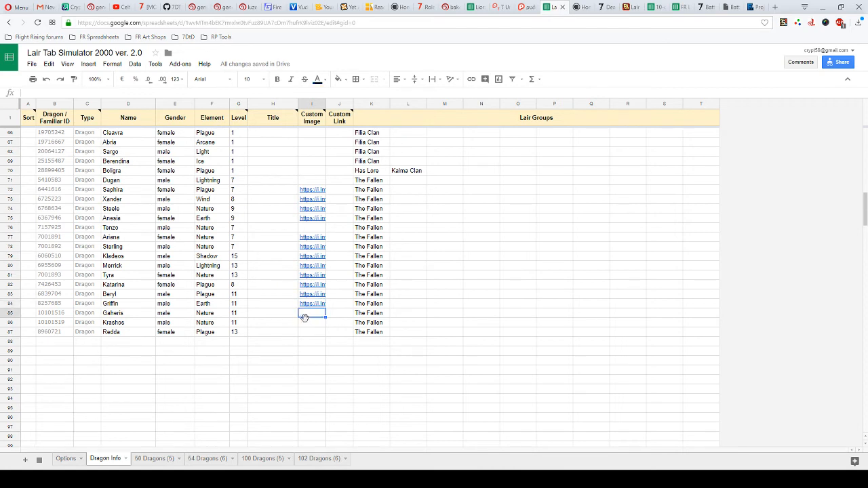
left_click(306, 323)
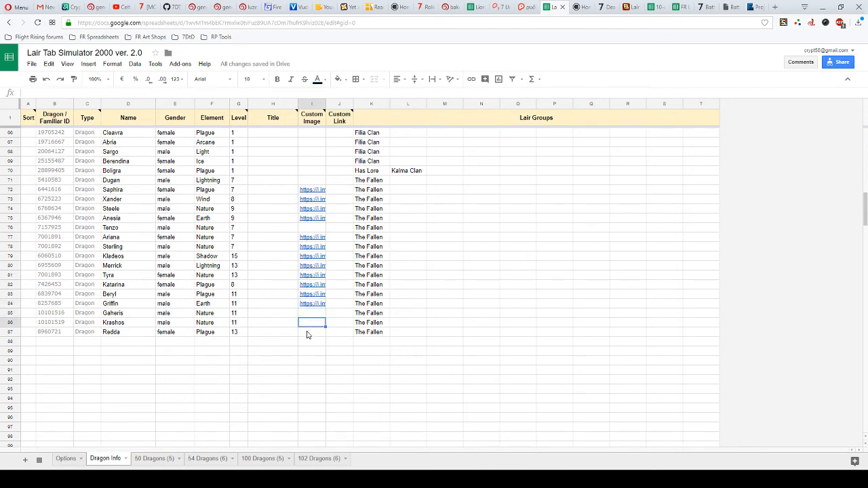
left_click(306, 334)
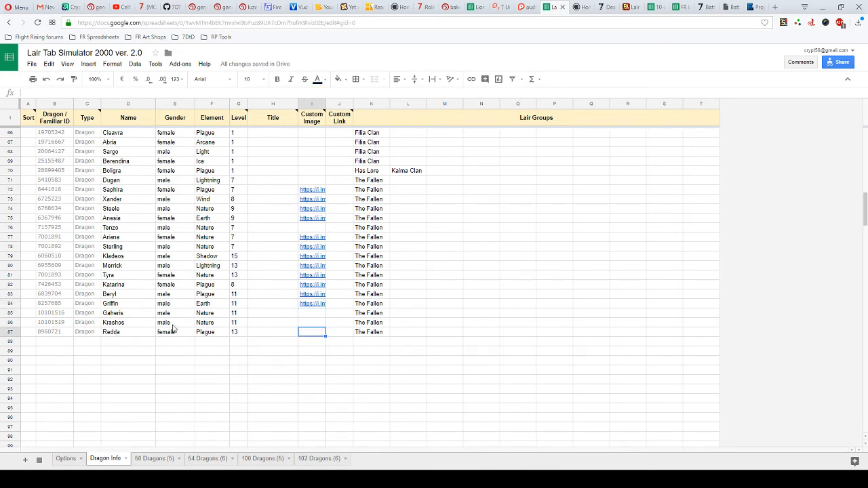
left_click(630, 5)
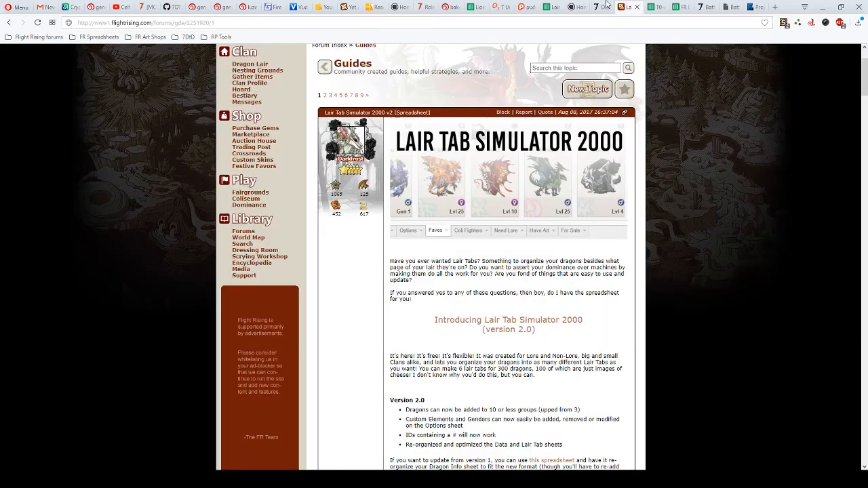
left_click(509, 4)
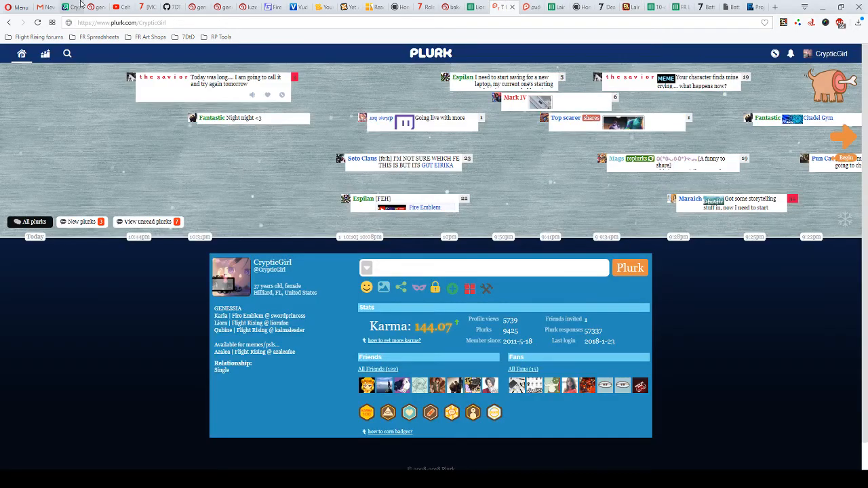
left_click(622, 6)
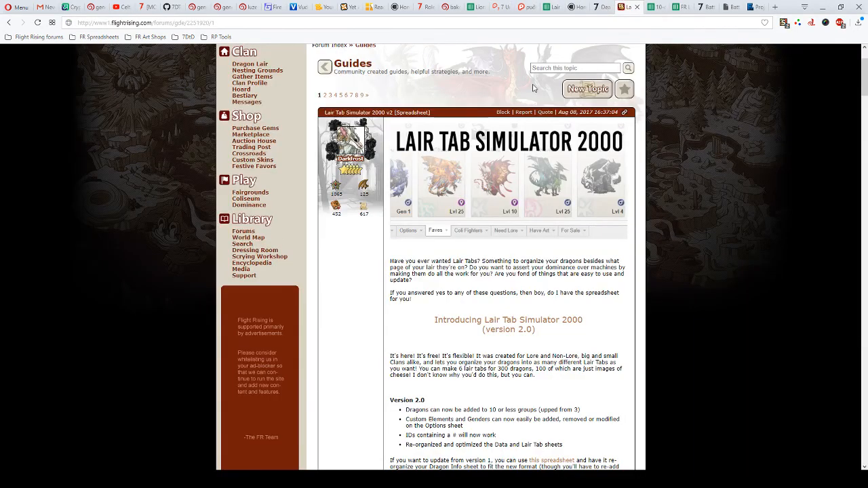
left_click(549, 6)
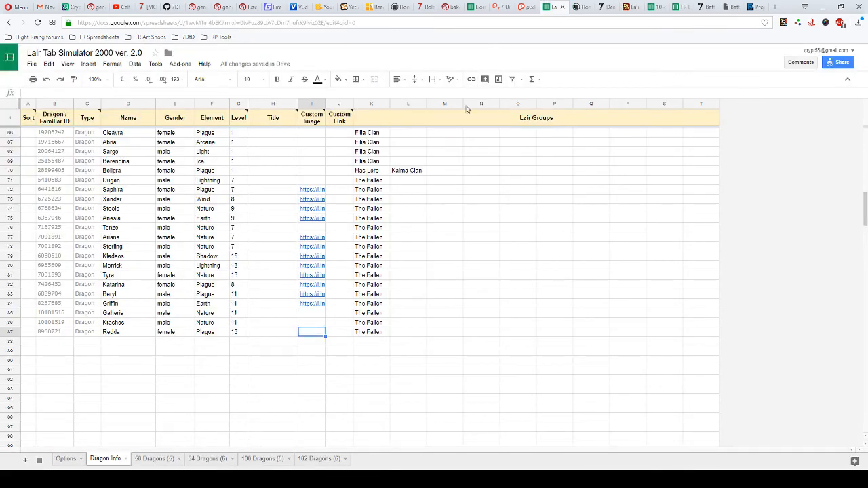
- Examine the lower dragon cards, including Redda's, on the 50 Dragons (5) sheet
mouse_move(38, 120)
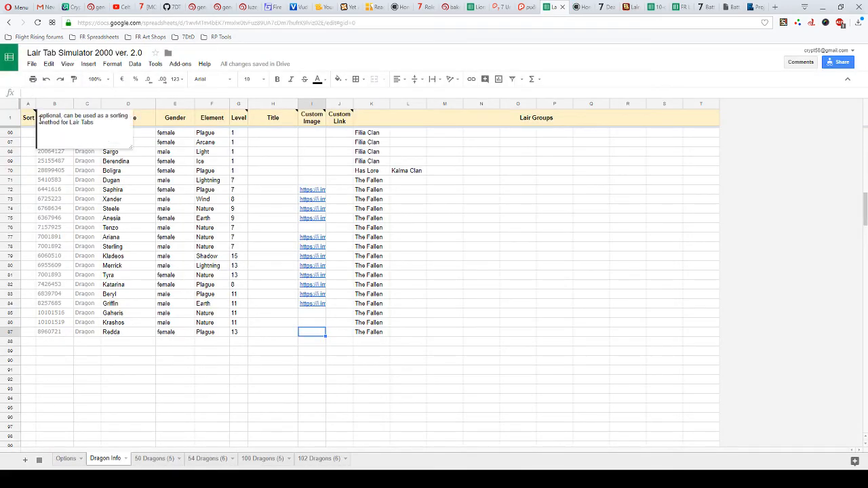
left_click(150, 458)
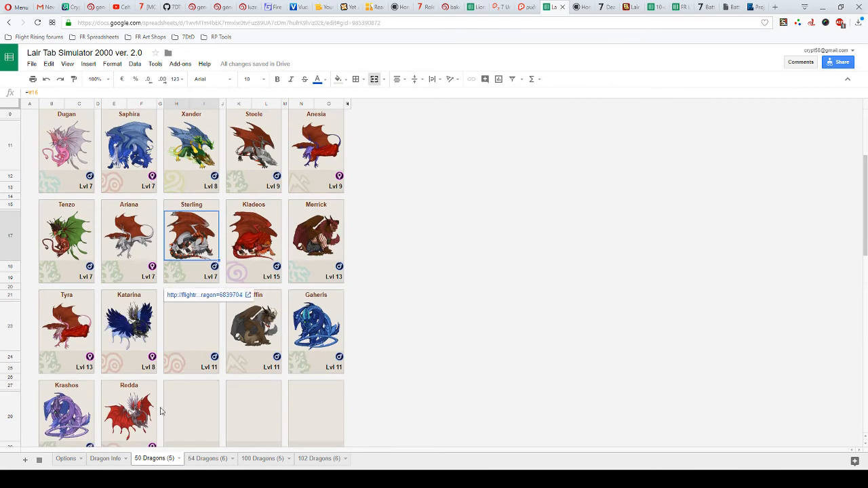
scroll(172, 411, "down", 3)
scroll(125, 292, "up", 1)
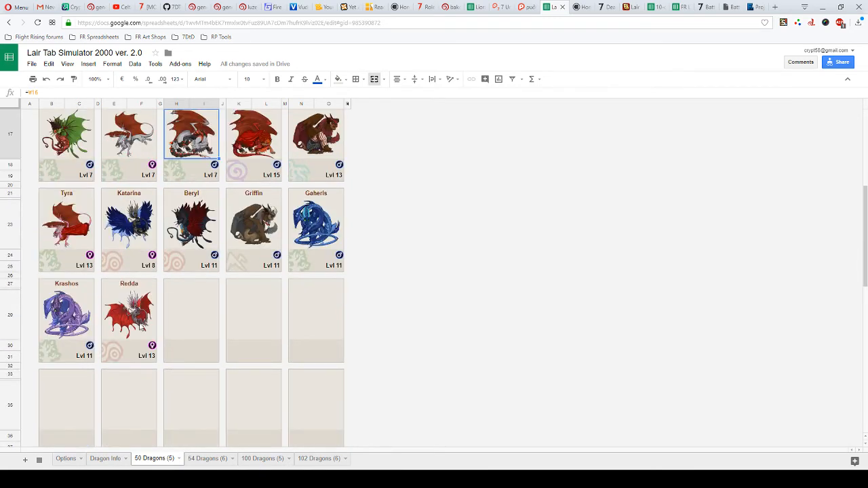
- Copy the direct link of Redda's image from Imgur into her Custom Image cell I87 on Dragon Info
left_click(75, 6)
left_click(139, 215)
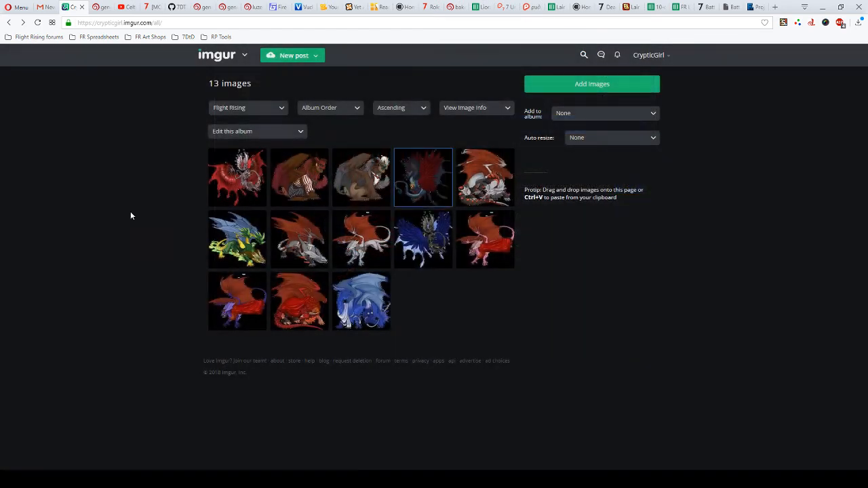
left_click(228, 180)
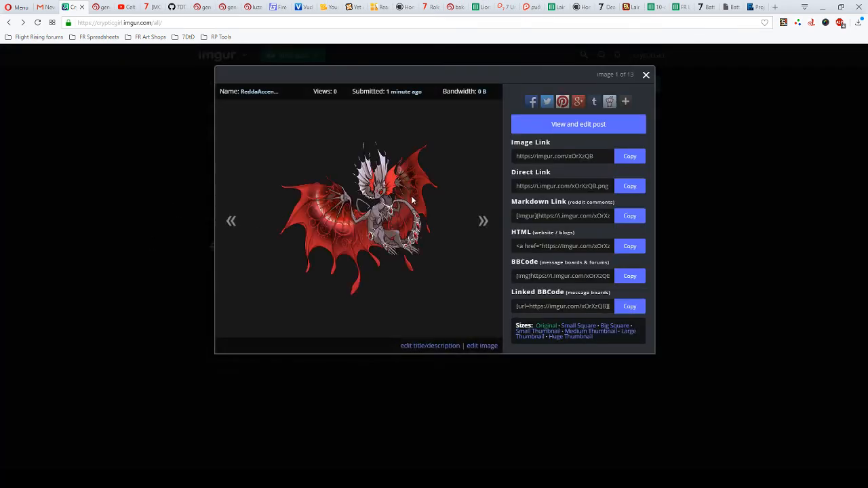
left_click(565, 184)
key("ctrl+c")
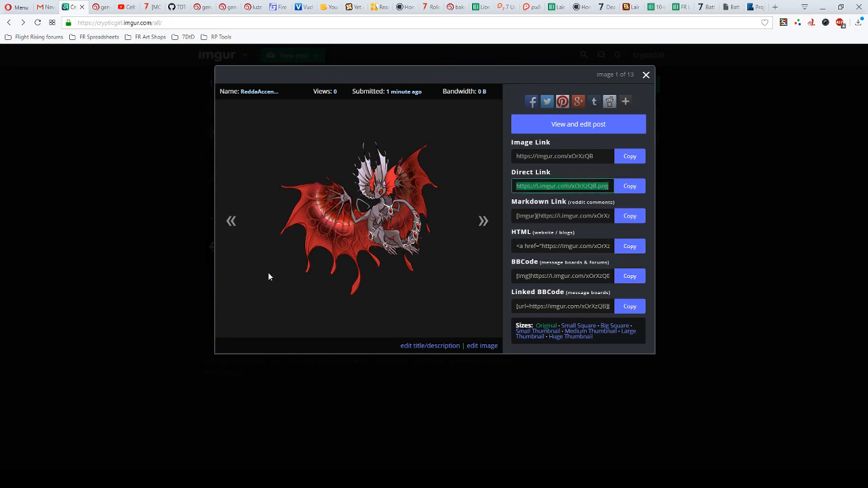
left_click(149, 262)
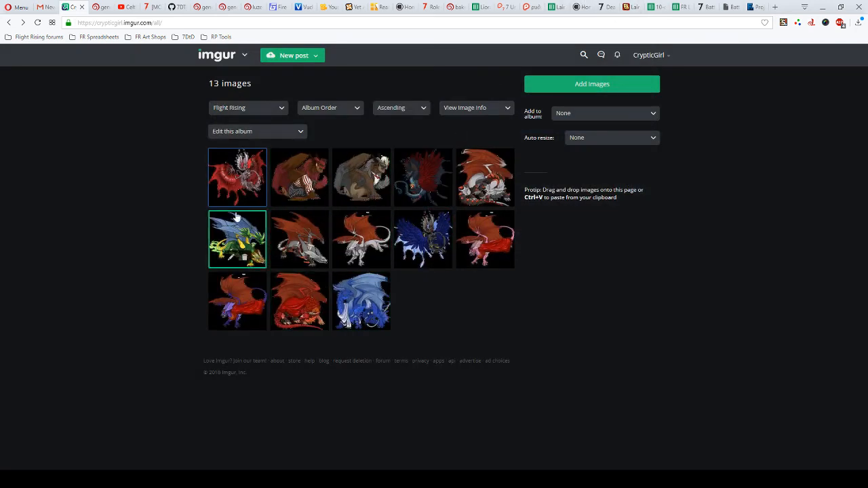
left_click(636, 5)
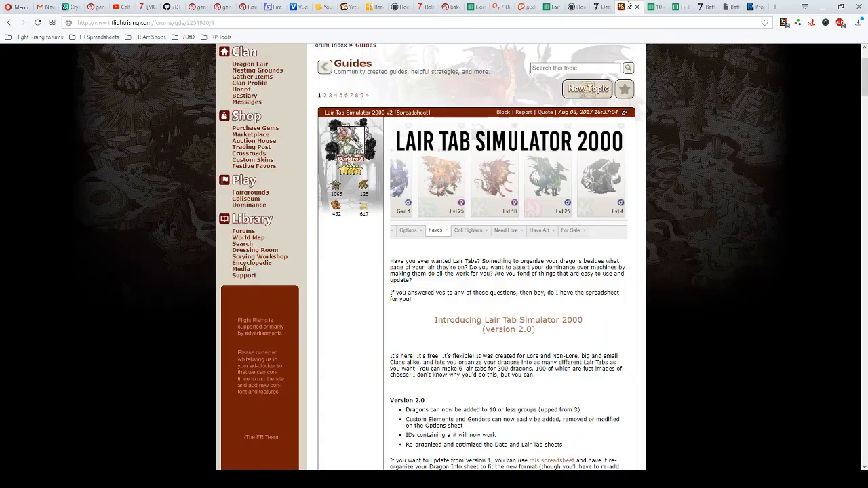
left_click(552, 5)
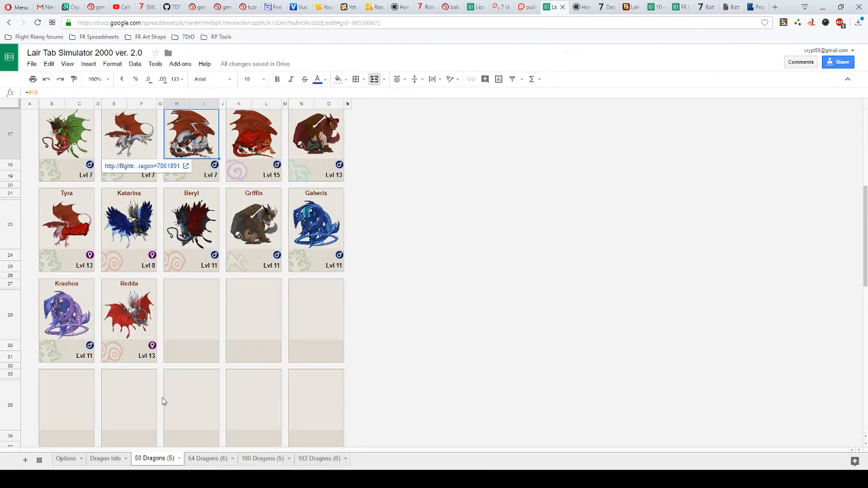
left_click(106, 459)
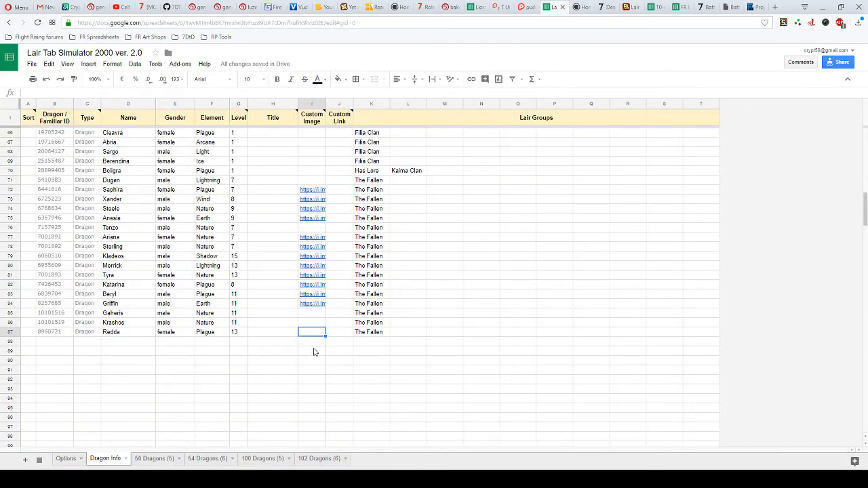
key("ctrl+v")
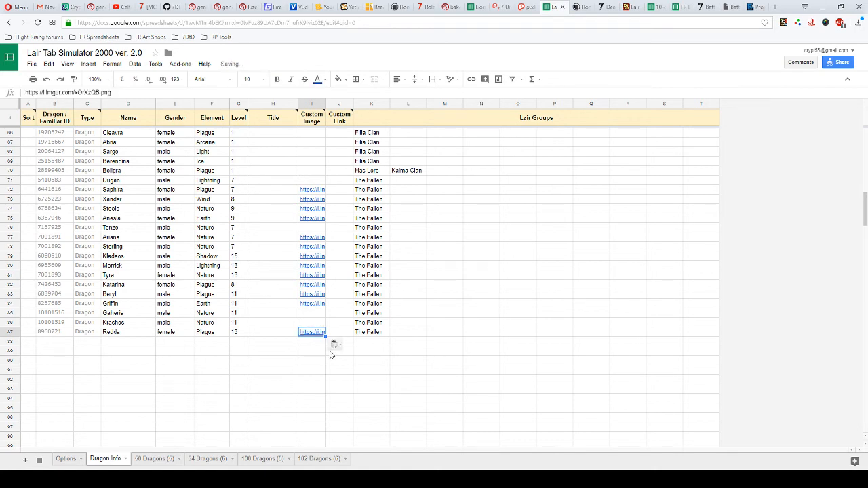
- Review all The Fallen dragon cards with their custom images on the 50 Dragons (5) sheet
left_click(153, 459)
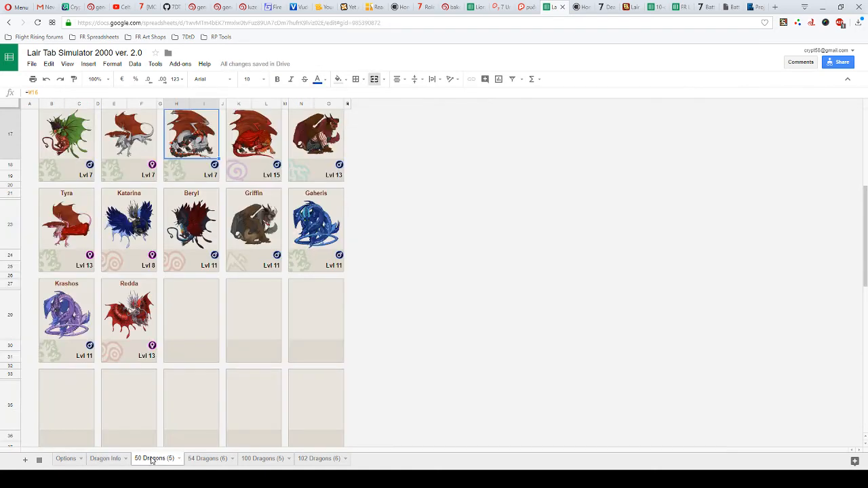
scroll(220, 368, "up", 3)
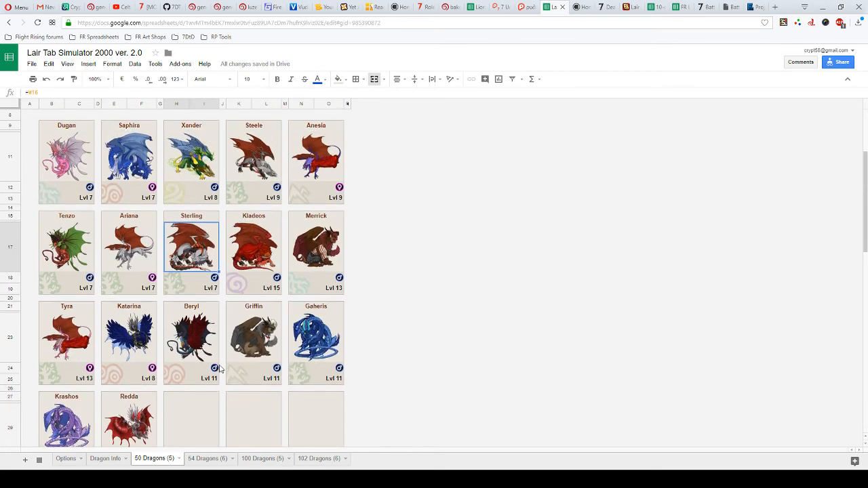
scroll(221, 368, "up", 4)
scroll(226, 366, "down", 2)
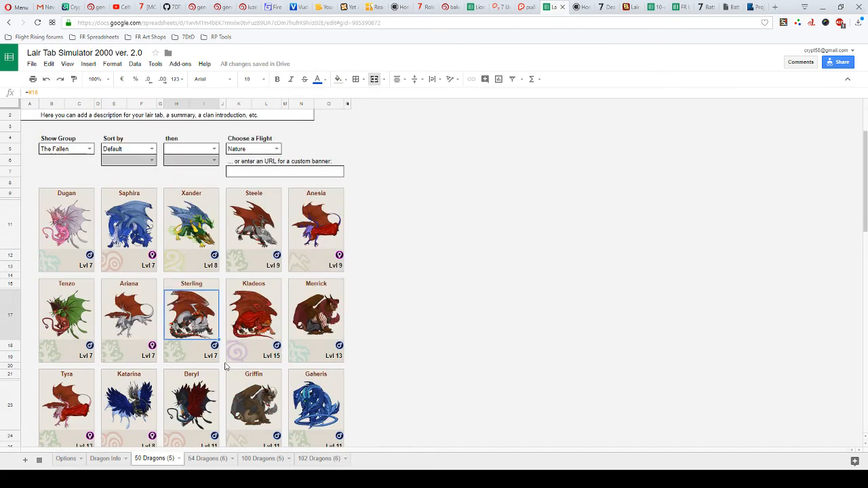
scroll(226, 366, "down", 2)
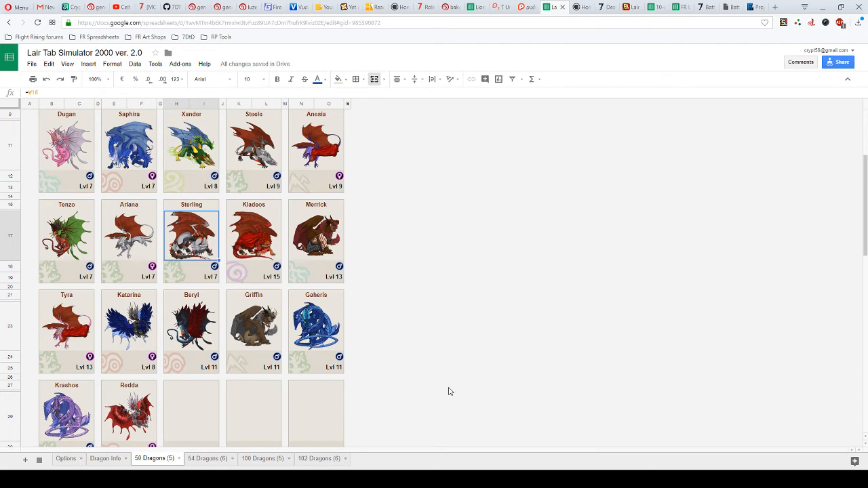
scroll(448, 391, "up", 2)
scroll(448, 391, "down", 2)
scroll(448, 391, "up", 1)
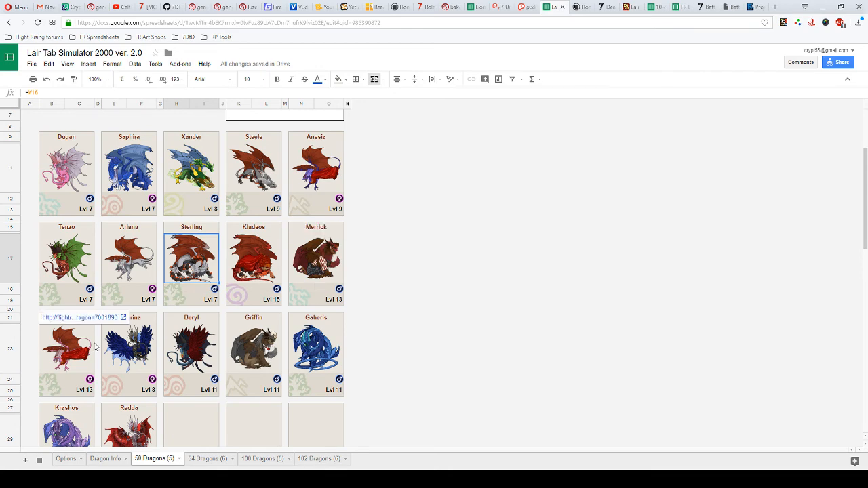
scroll(95, 347, "down", 1)
scroll(95, 347, "up", 1)
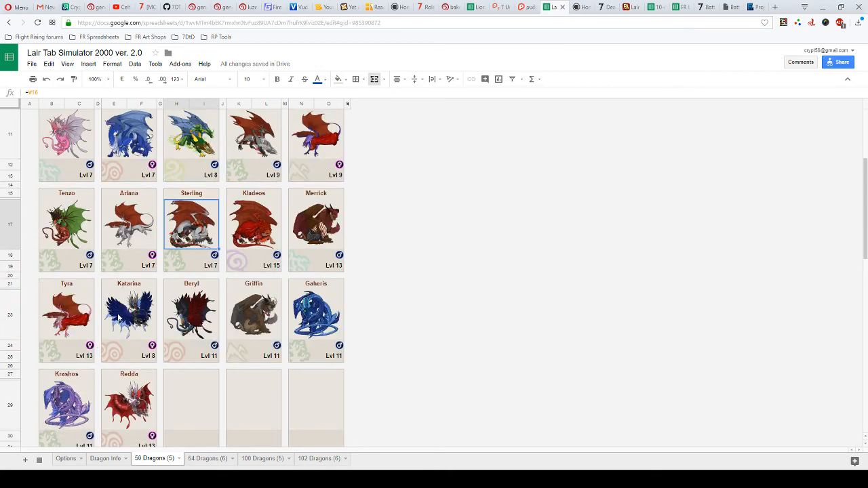
mouse_move(123, 311)
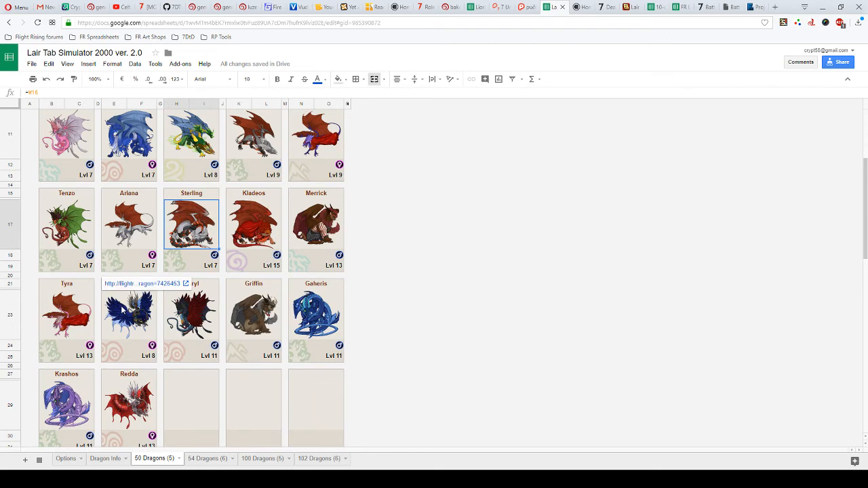
- Enter the title Night Terror for Beryl in H83 and Moon Beauty for Griffin in H84 on Dragon Info
left_click(104, 458)
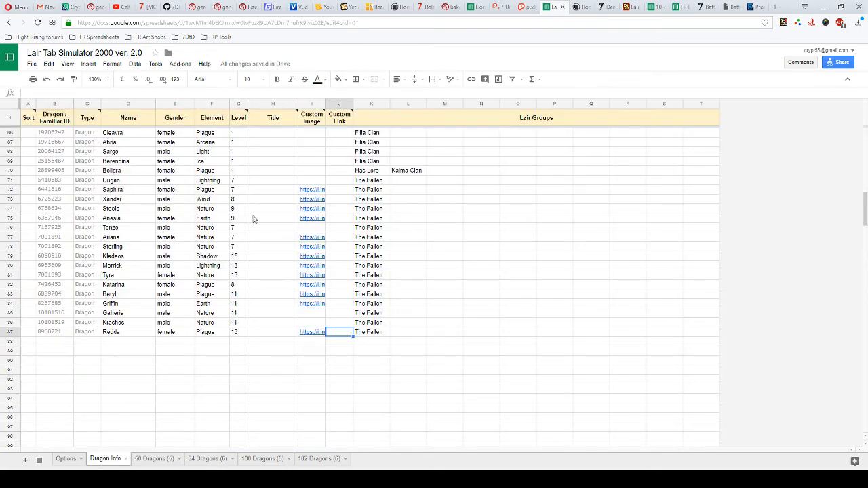
left_click(258, 190)
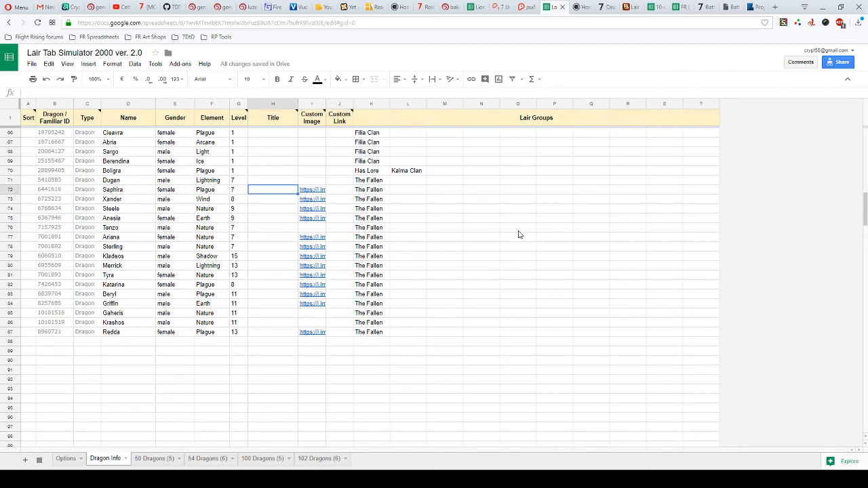
key("Down")
key("Down")
key("Down")
key("Down")
key("Down")
key("Down")
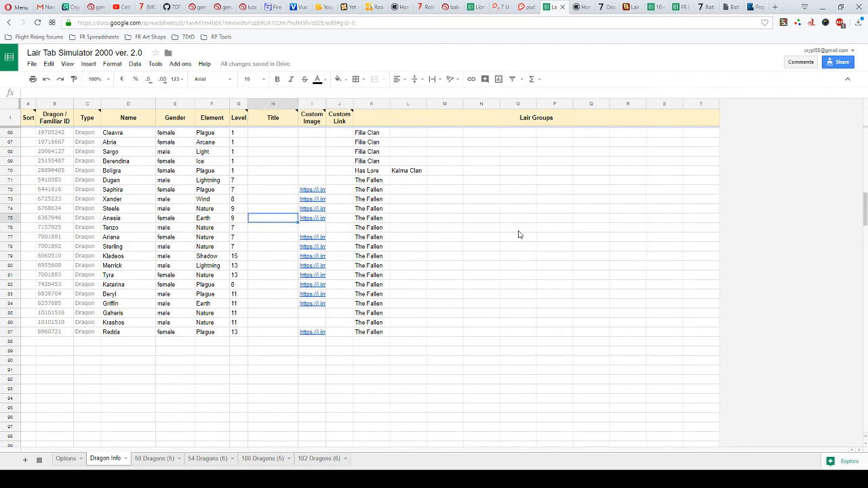
key("Down")
key("Down")
key("Down")
key("Down")
key("Down")
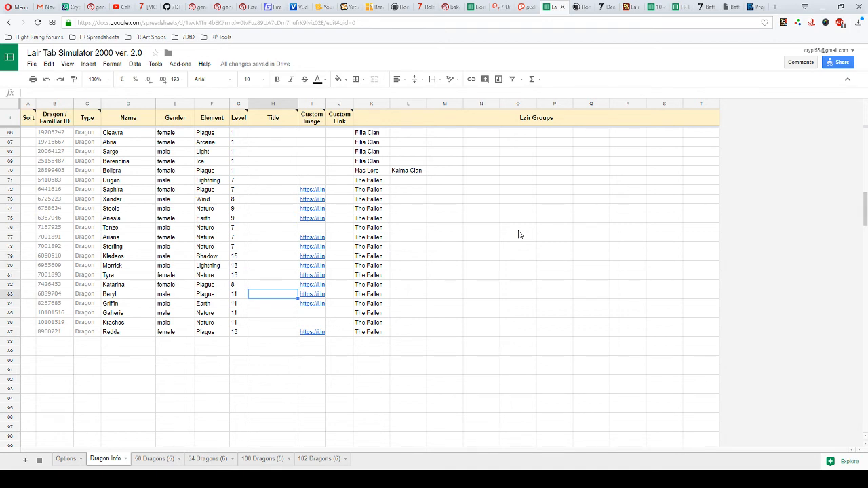
type("N")
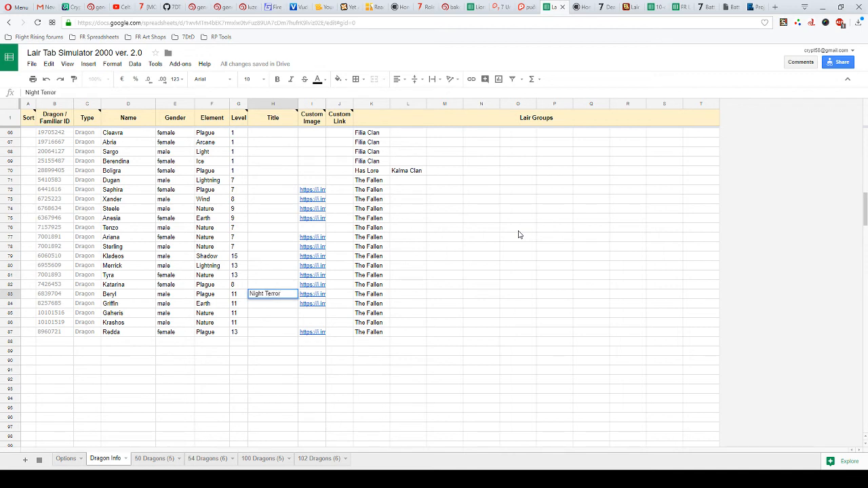
type("ight Terror")
key("Return")
type("Moon ")
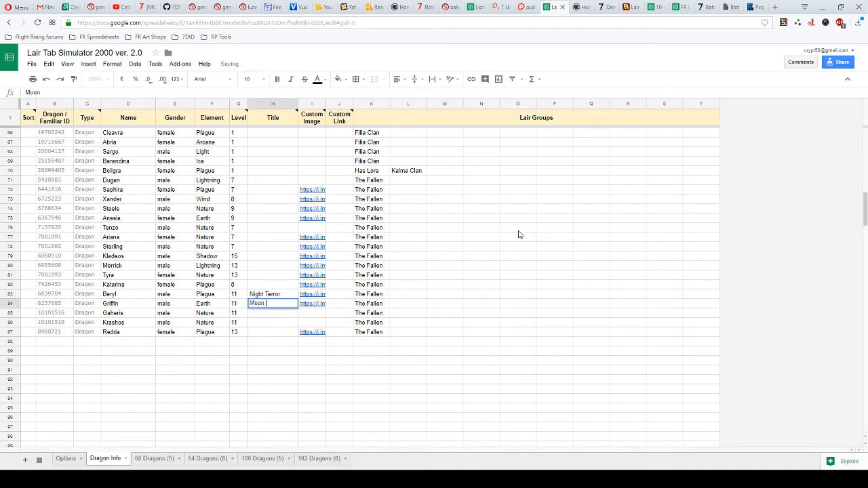
type("Beauty")
key("Return")
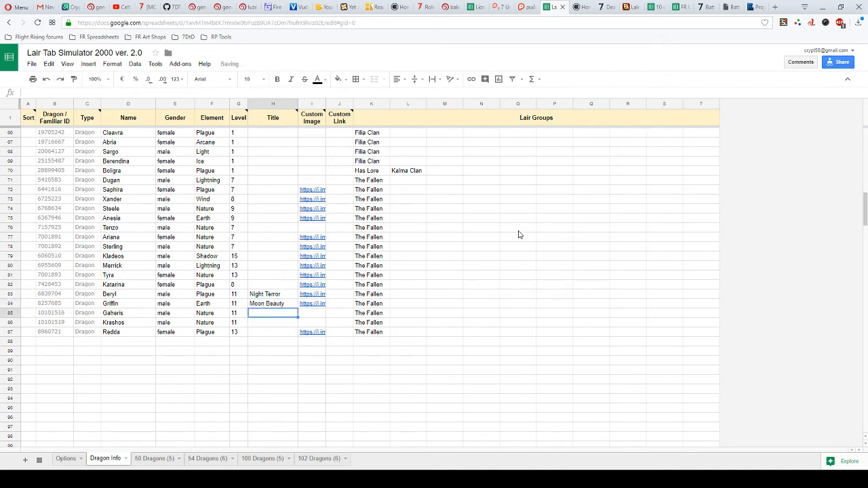
- Clear the titles of Beryl and Griffin in H83:H84
key("Up")
key("shift+Up")
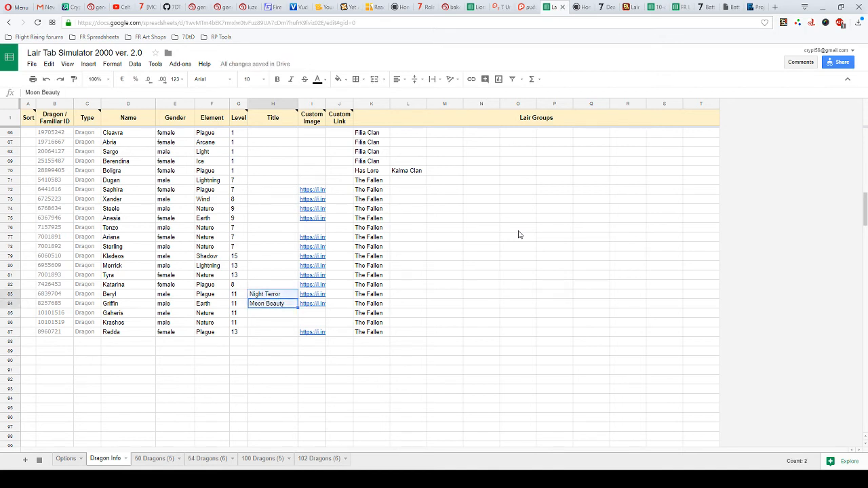
key("Delete")
- Enter the titles Moon Beauty for Katarina, Night Terror for Beryl and Flirtatious Floof for Griffin in H82:H84
key("Up")
key("Up")
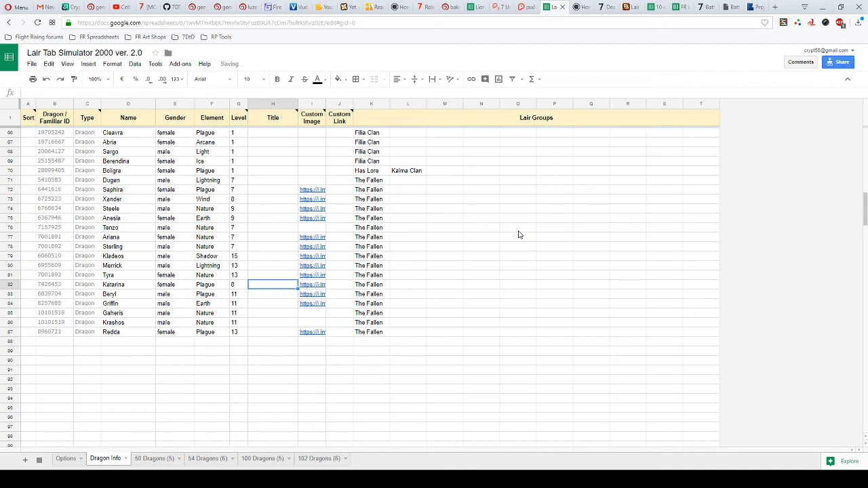
type("Moon Beauty")
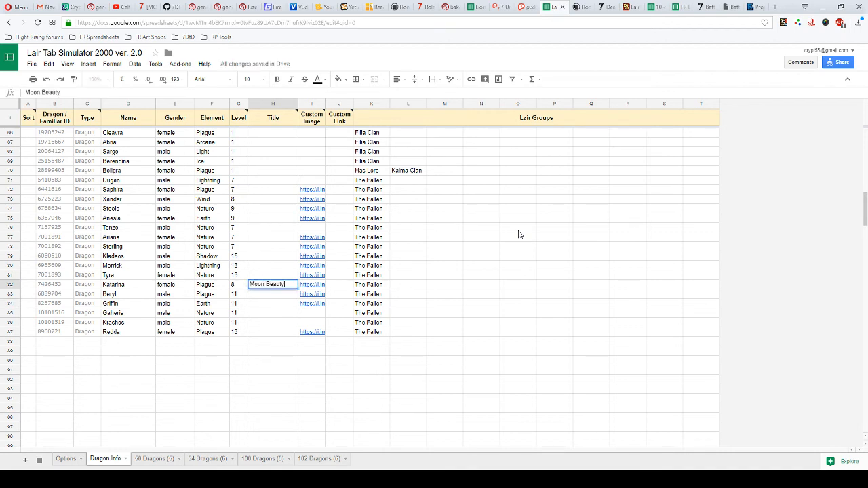
key("Return")
type("Night Terror")
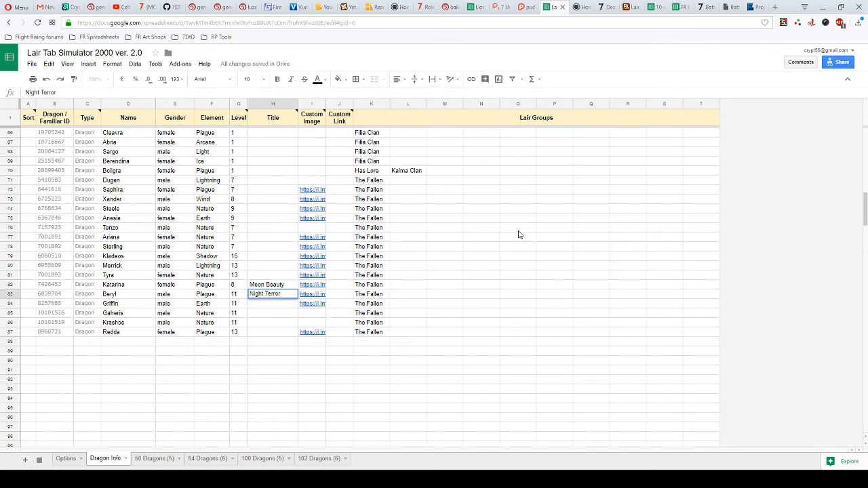
key("Return")
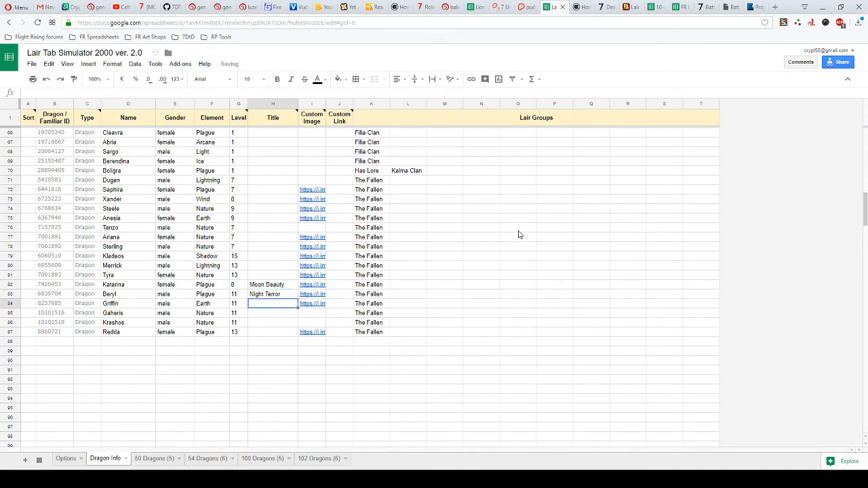
type("Flirt")
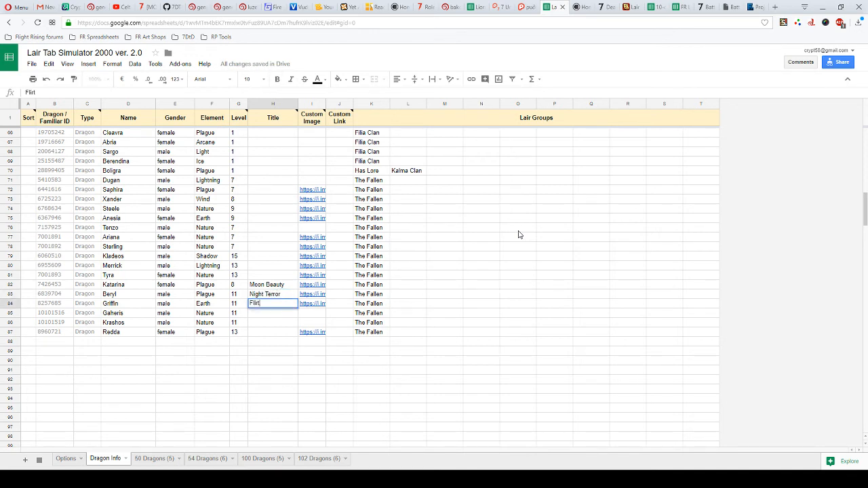
type("atious Floof")
key("Return")
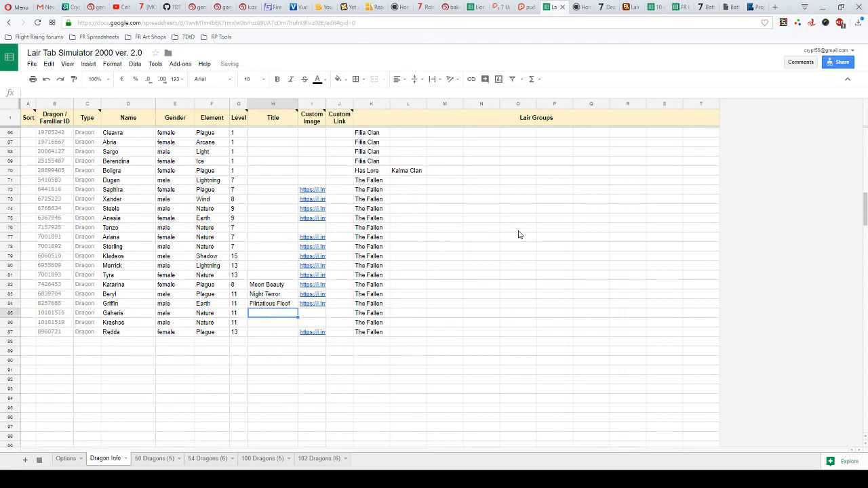
- Check the titles on the cards of Katarina, Beryl and Griffin on the 50 Dragons (5) sheet
left_click(155, 459)
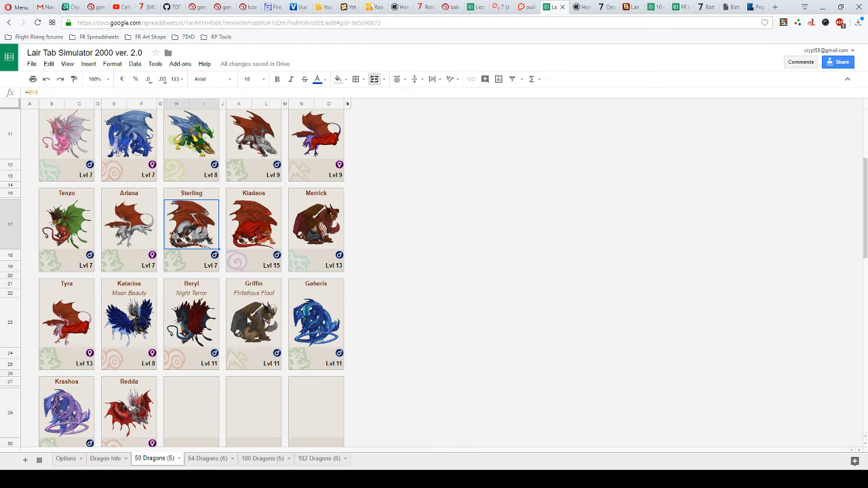
mouse_move(172, 320)
scroll(205, 405, "down", 5)
scroll(205, 404, "up", 8)
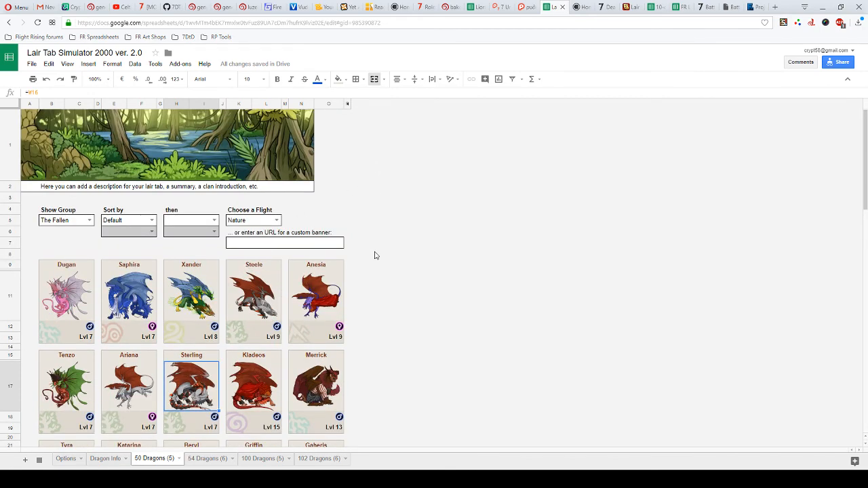
scroll(375, 255, "down", 2)
scroll(375, 255, "up", 2)
scroll(374, 254, "down", 4)
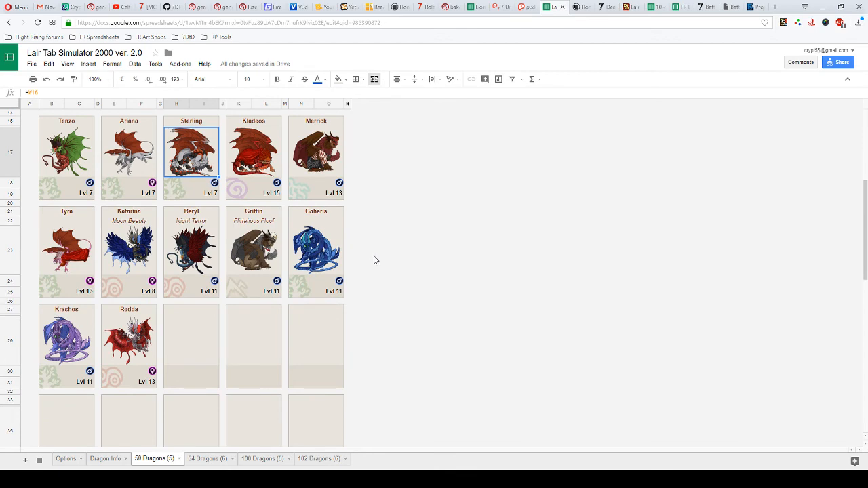
- Review the cards of The Fallen group on the 50 Dragons (5) sheet, including their custom images and titles
scroll(379, 253, "up", 3)
scroll(382, 252, "down", 1)
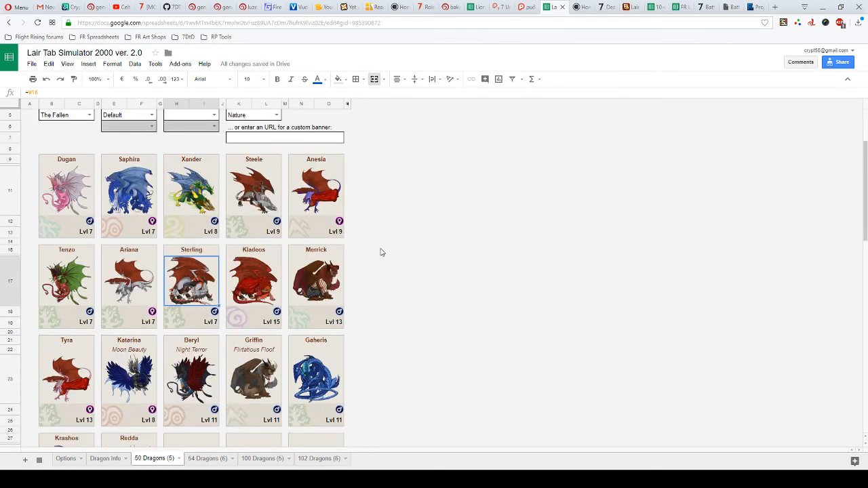
scroll(427, 196, "down", 1)
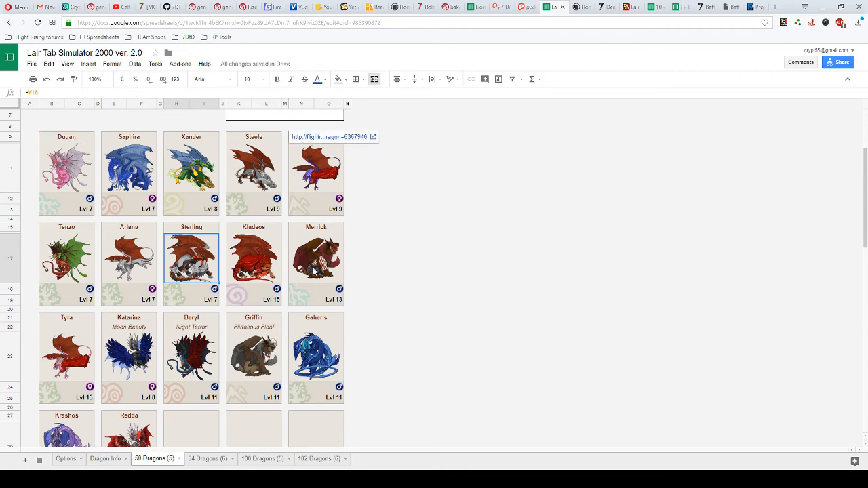
scroll(87, 354, "down", 2)
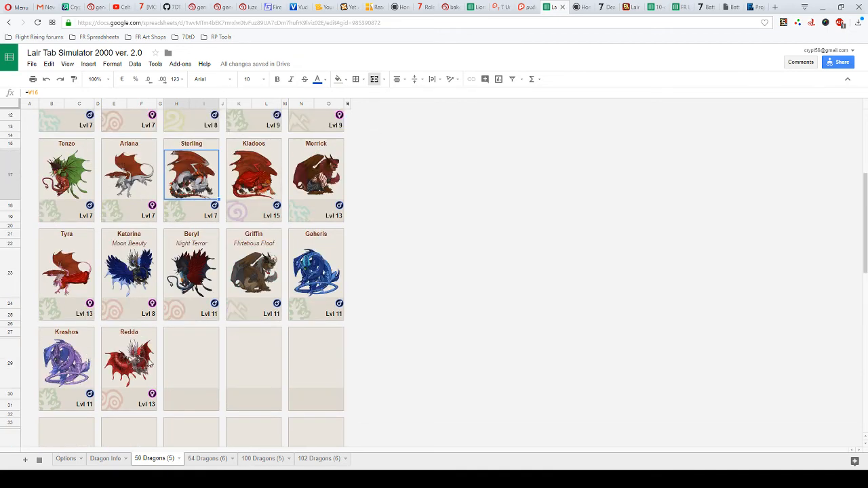
scroll(67, 362, "up", 3)
scroll(81, 270, "down", 2)
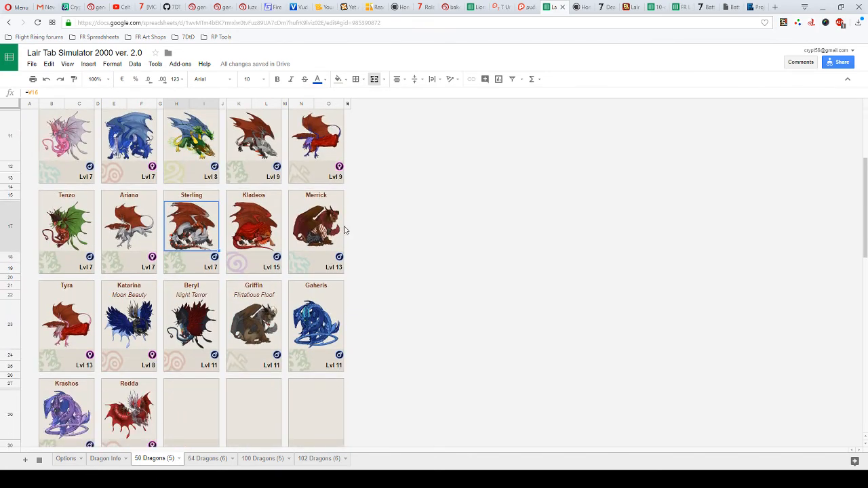
mouse_move(345, 231)
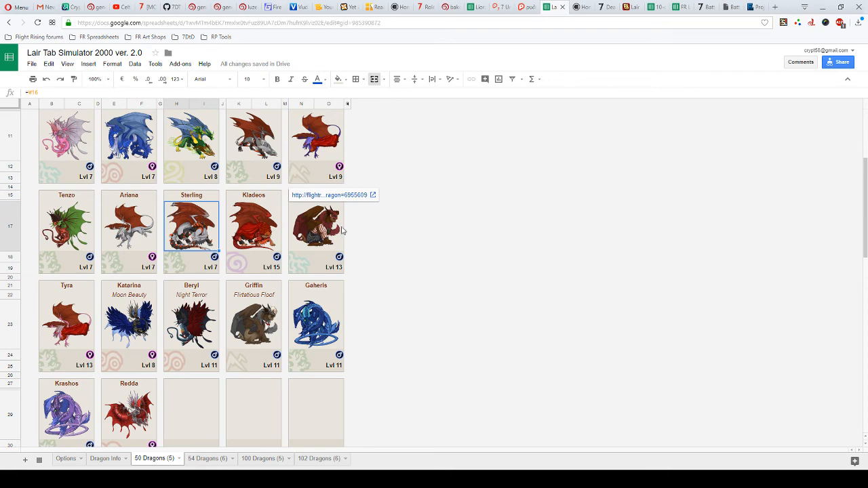
mouse_move(76, 341)
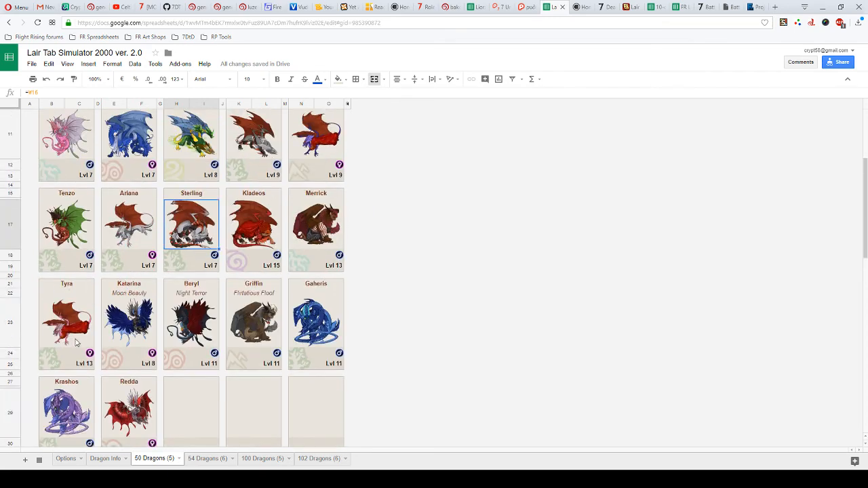
scroll(76, 341, "up", 1)
scroll(75, 338, "up", 3)
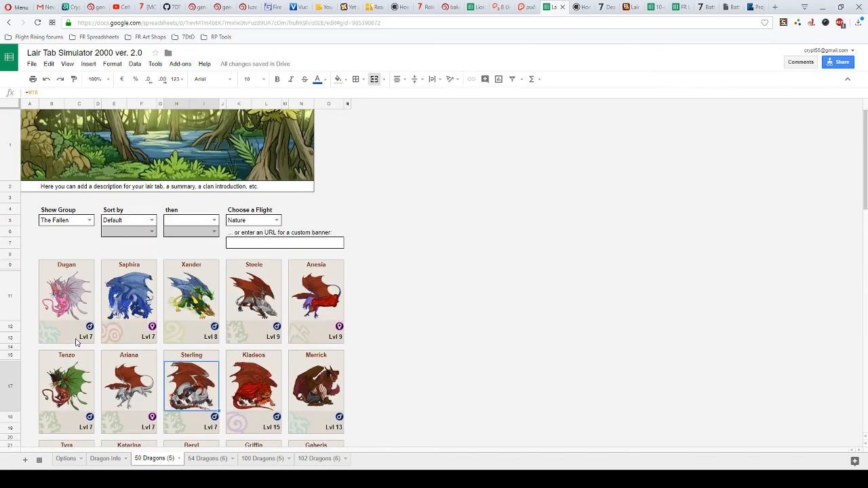
scroll(76, 341, "down", 3)
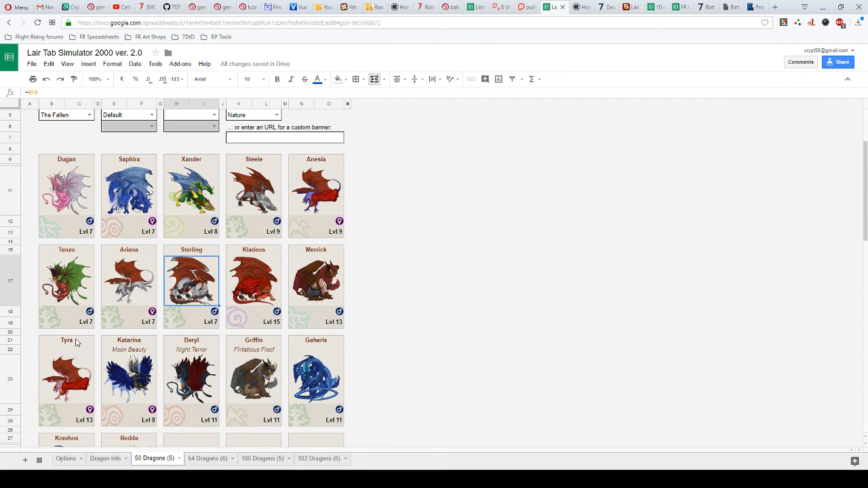
scroll(77, 341, "up", 1)
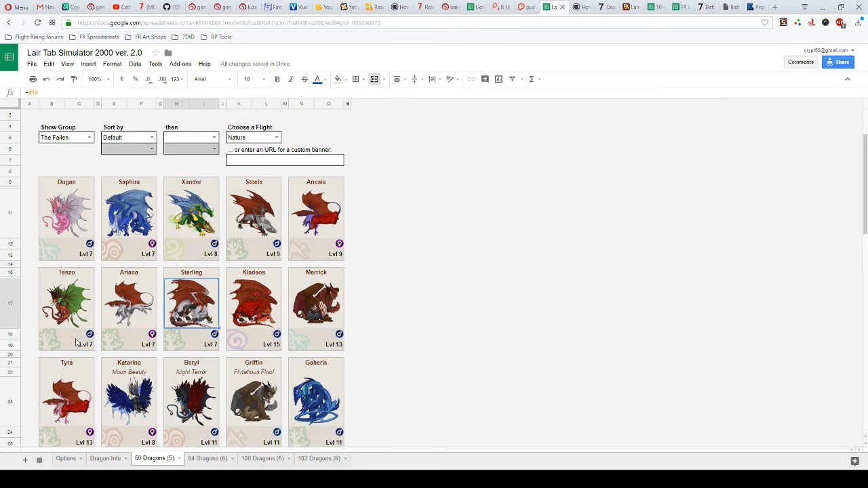
scroll(76, 342, "down", 1)
scroll(80, 343, "down", 1)
scroll(82, 343, "down", 1)
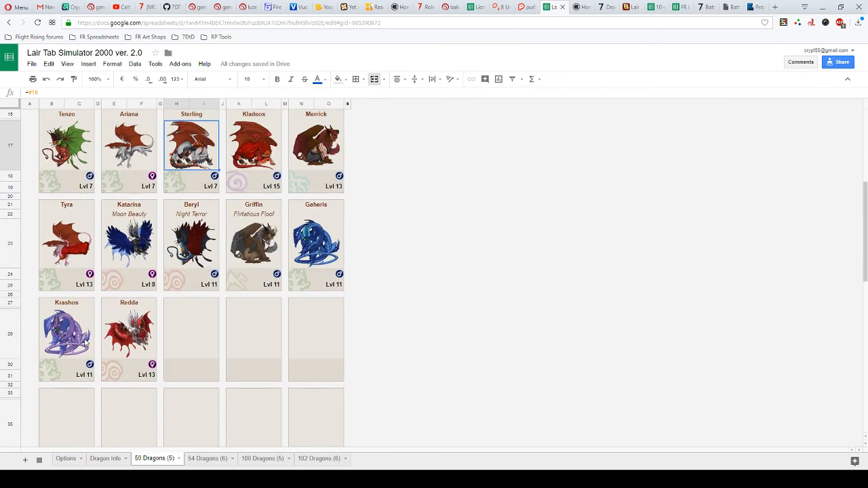
scroll(233, 357, "up", 1)
scroll(233, 355, "down", 1)
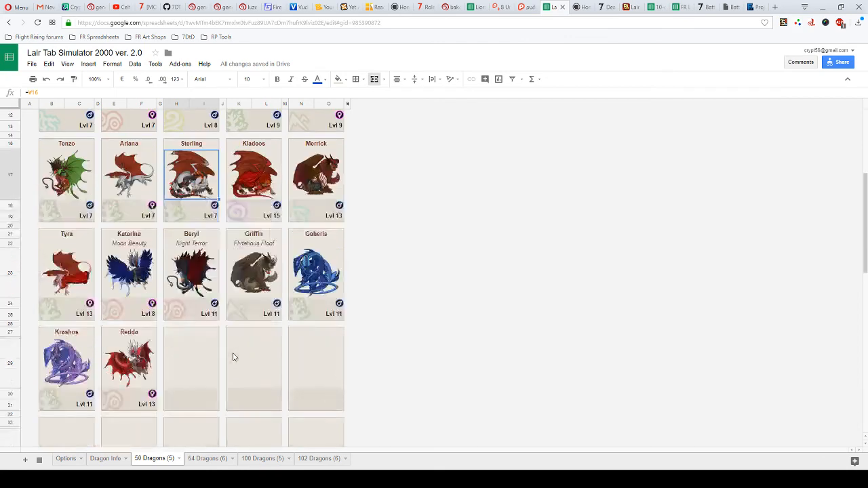
scroll(233, 355, "up", 2)
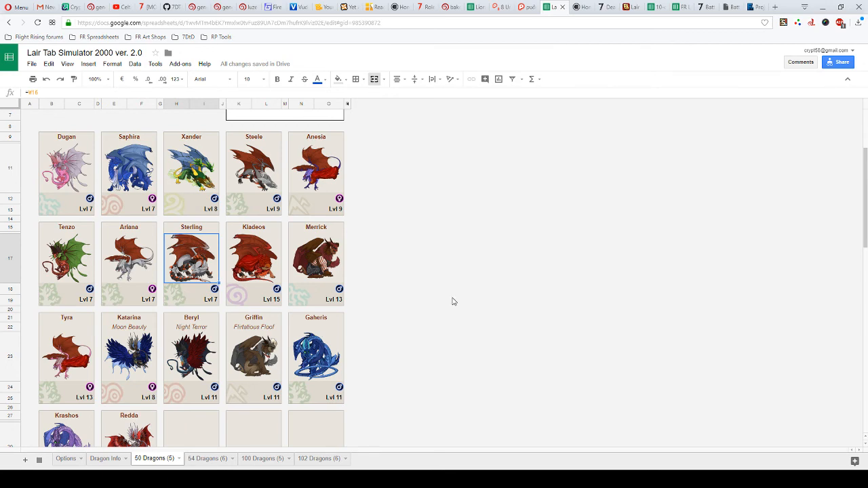
scroll(453, 301, "down", 1)
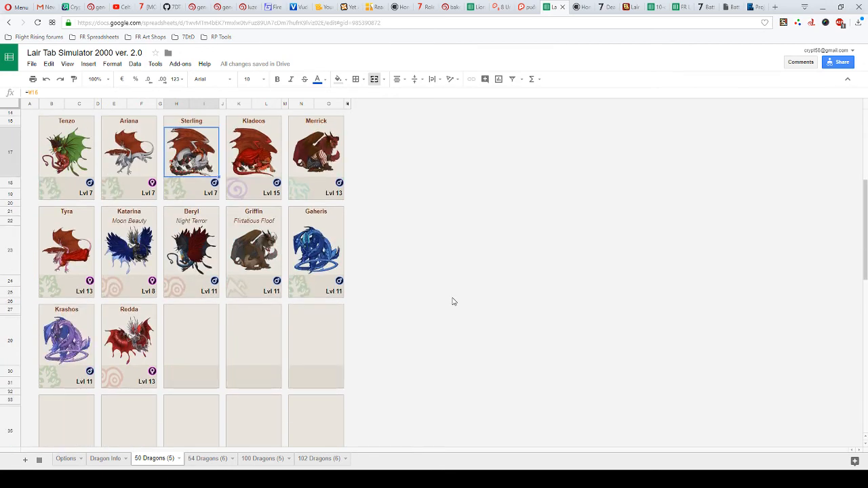
scroll(453, 302, "up", 1)
scroll(453, 301, "down", 1)
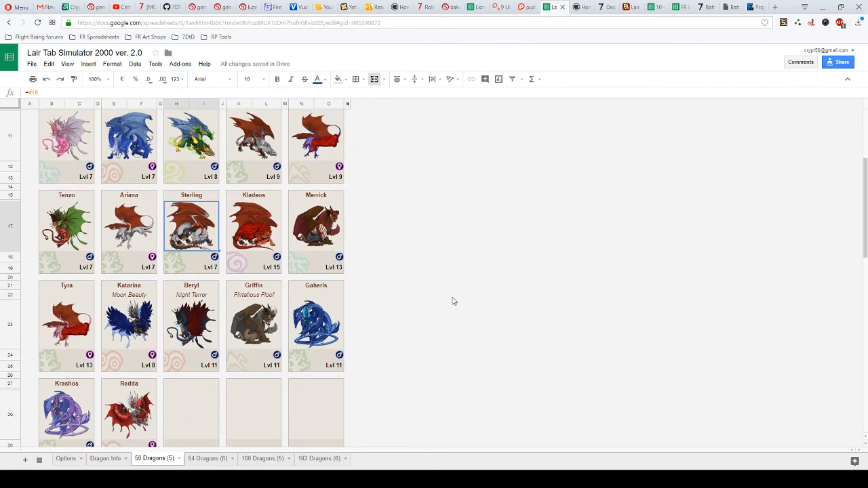
scroll(453, 301, "up", 3)
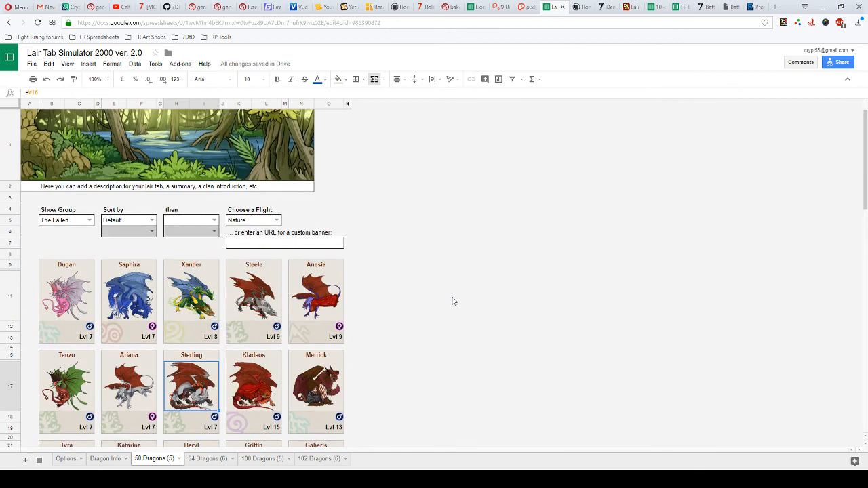
scroll(453, 301, "down", 3)
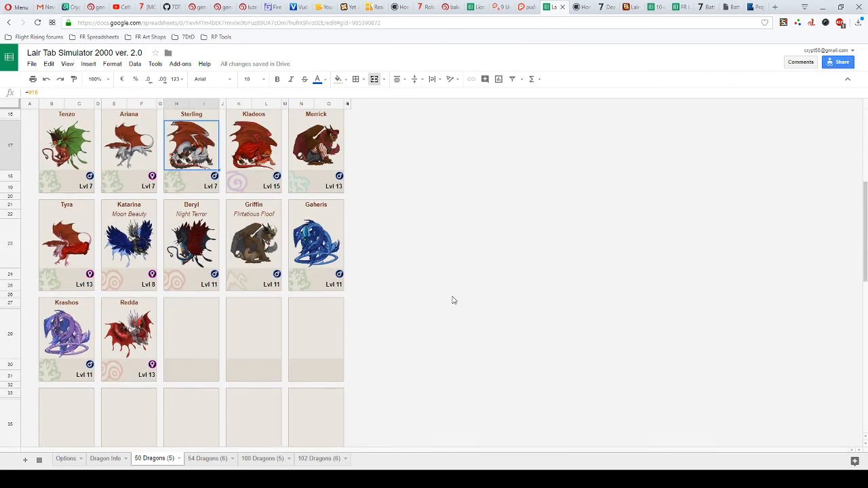
- Look over the lair groups on Dragon Info and set Show Group on the 50 Dragons (5) sheet to Kalma Clan
left_click(105, 458)
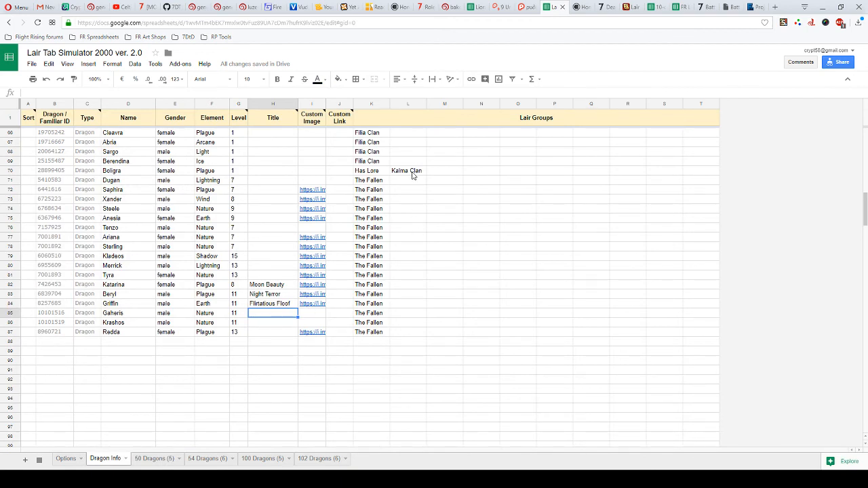
scroll(404, 234, "up", 8)
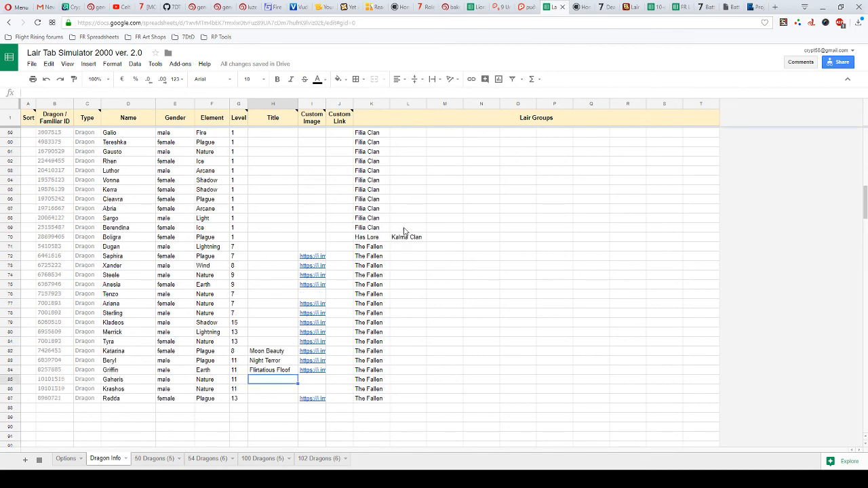
scroll(404, 234, "up", 2)
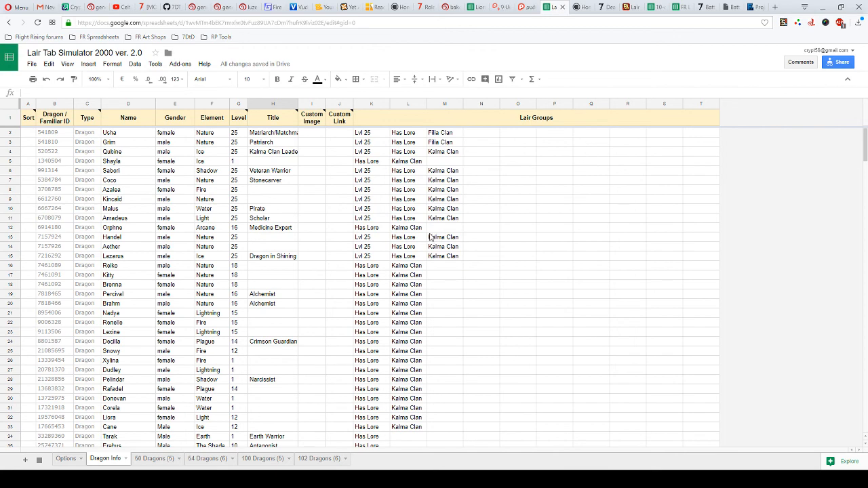
scroll(204, 424, "down", 1)
left_click(150, 459)
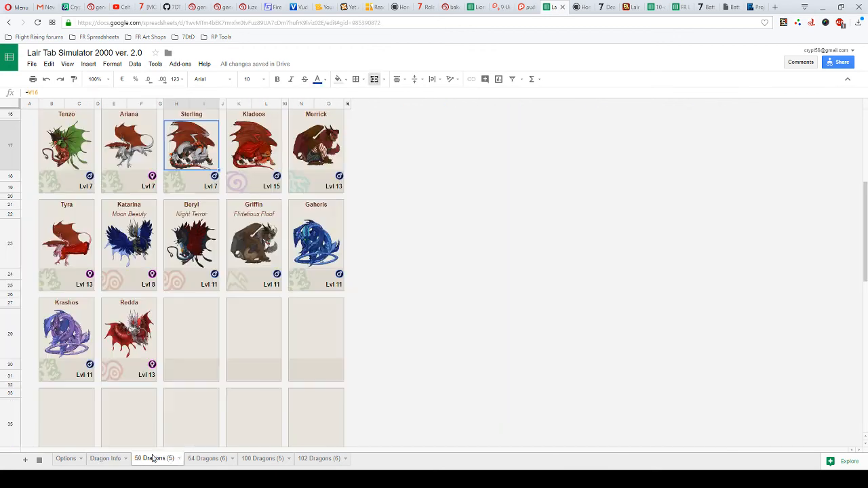
scroll(76, 200, "up", 4)
left_click(76, 227)
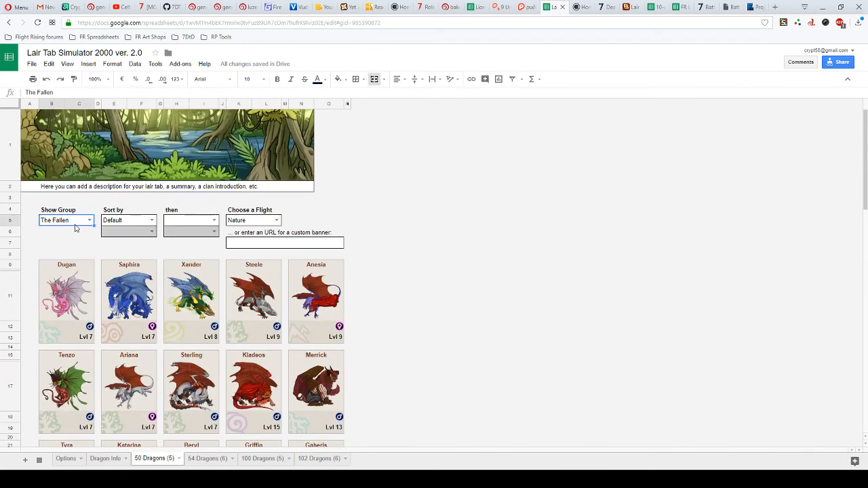
left_click(81, 222)
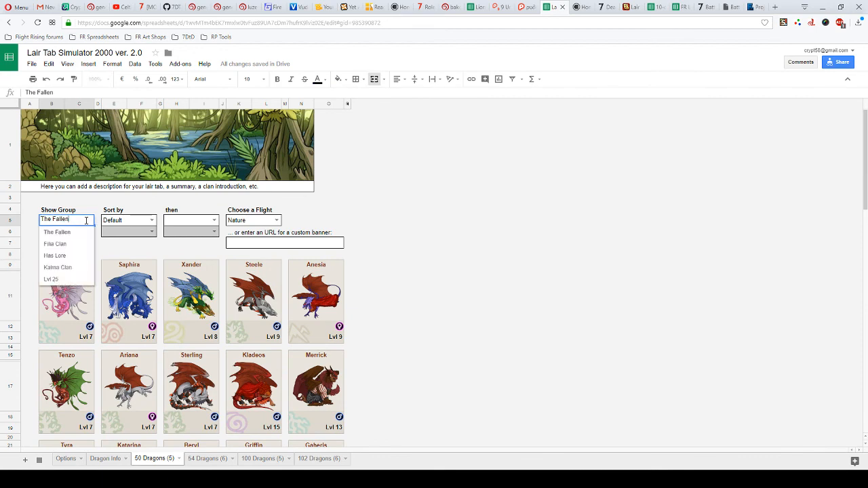
left_click(67, 269)
- Examine the order and extent of the Kalma Clan cards on the 50 Dragons (5) sheet, from first to last
scroll(350, 188, "down", 3)
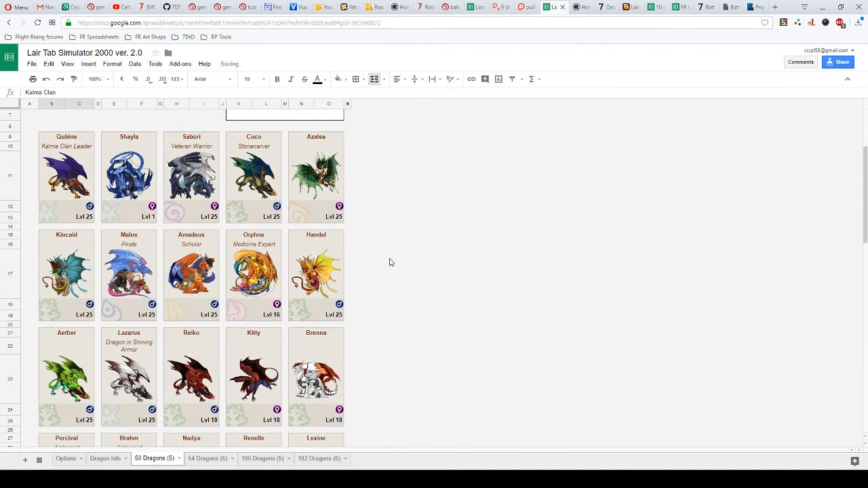
scroll(401, 266, "down", 2)
scroll(401, 266, "down", 10)
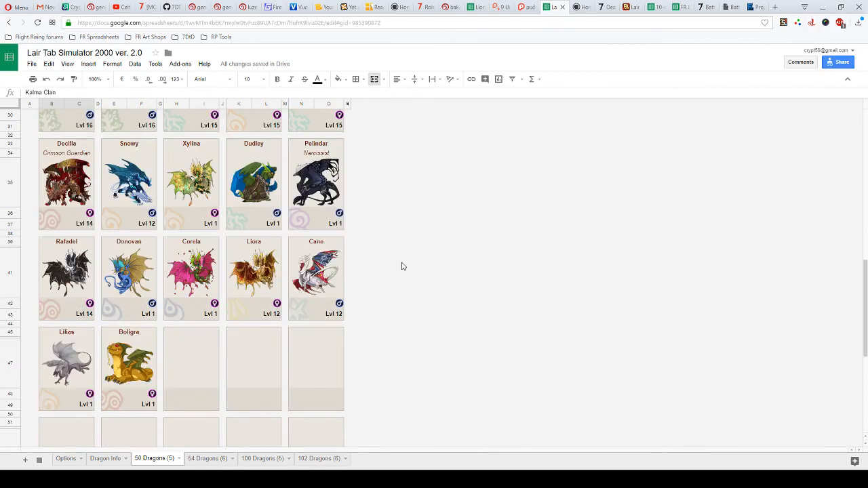
scroll(401, 266, "down", 2)
scroll(401, 266, "up", 4)
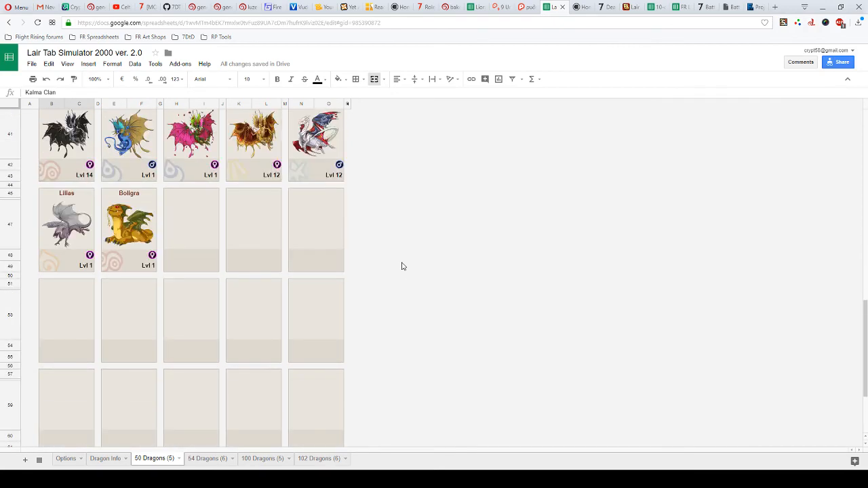
scroll(401, 266, "down", 3)
scroll(402, 267, "up", 1)
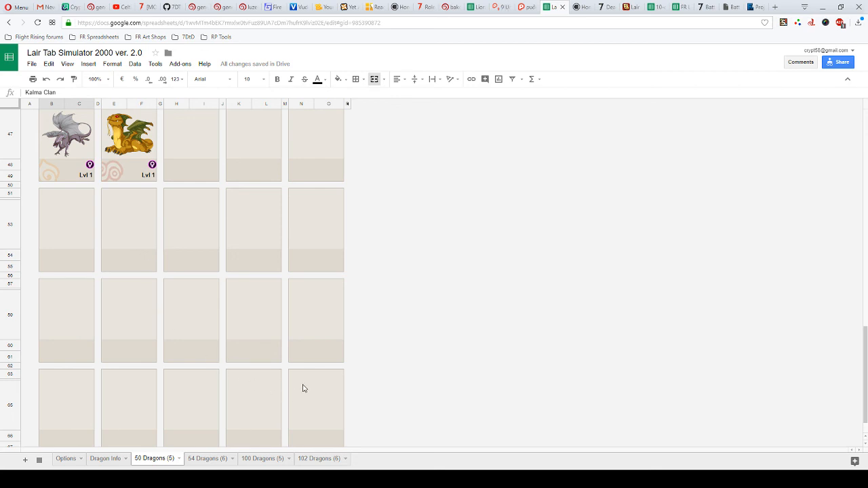
scroll(292, 350, "up", 10)
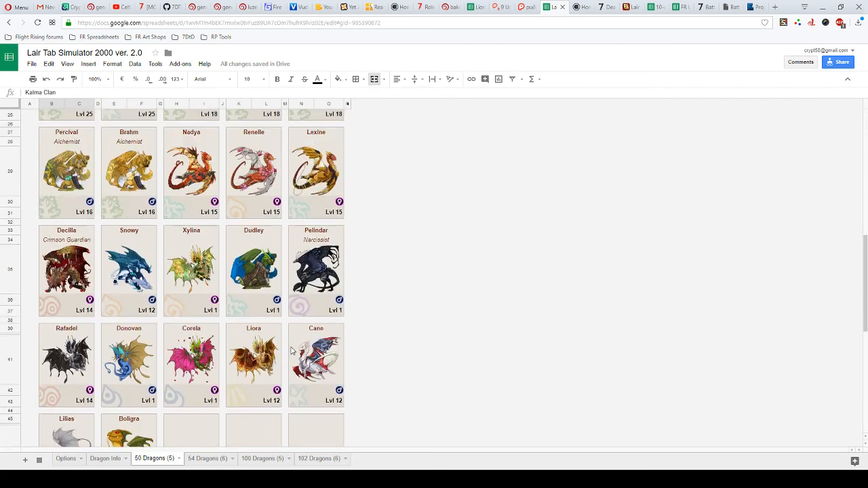
scroll(288, 347, "up", 3)
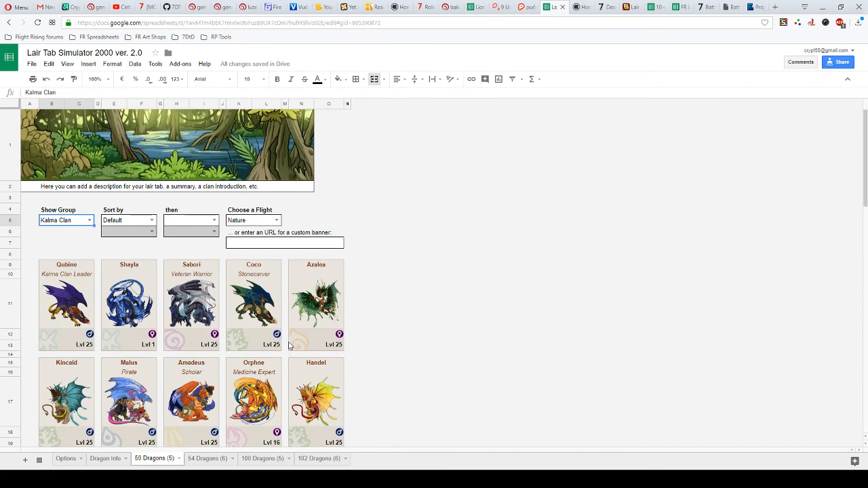
scroll(289, 346, "down", 8)
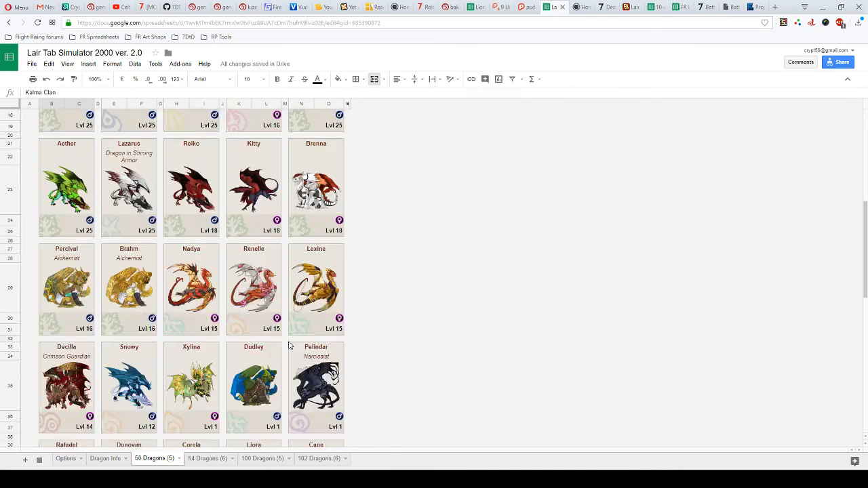
scroll(287, 342, "up", 5)
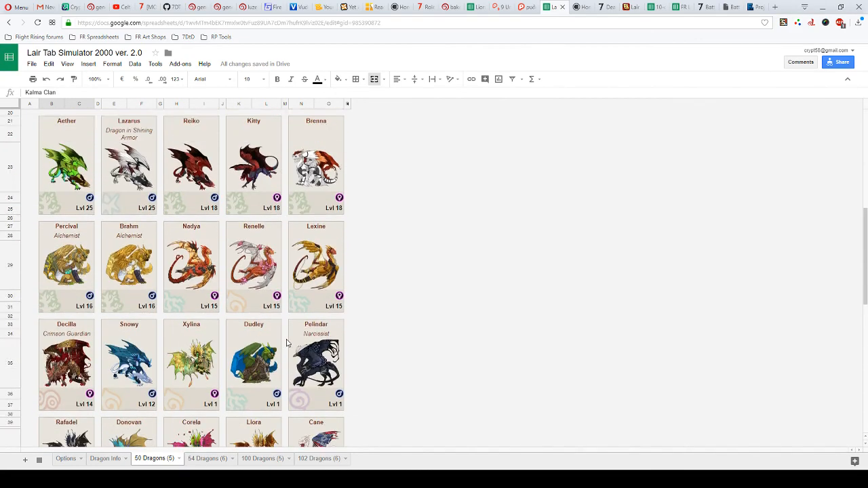
- Examine the Dragon Info rows to see where the Kalma Clan members Lilias and Boligra sit among the other lair groups
left_click(107, 461)
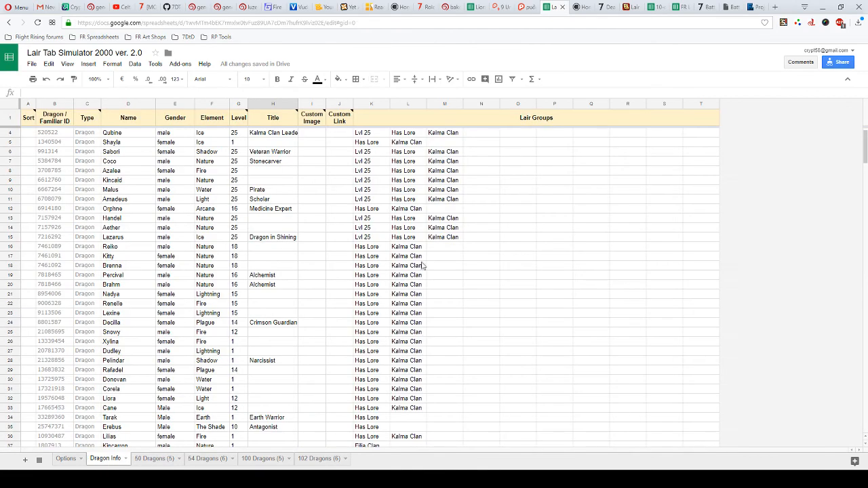
scroll(471, 286, "down", 5)
scroll(472, 286, "down", 3)
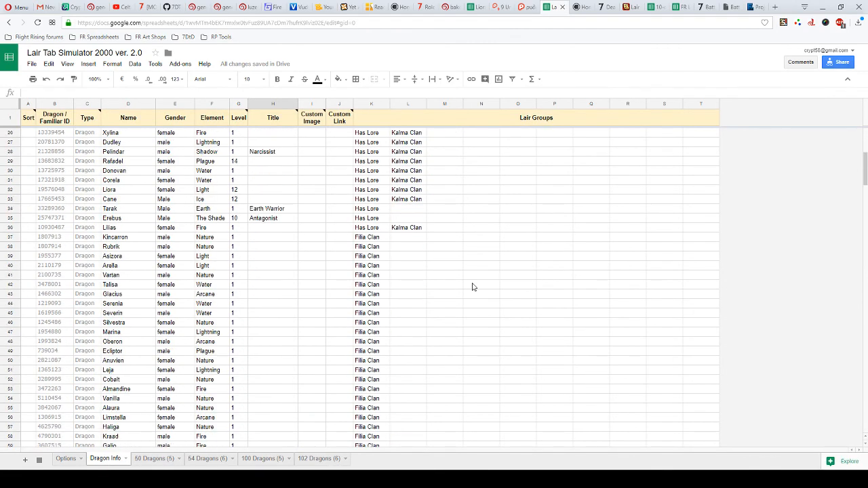
left_click(412, 199)
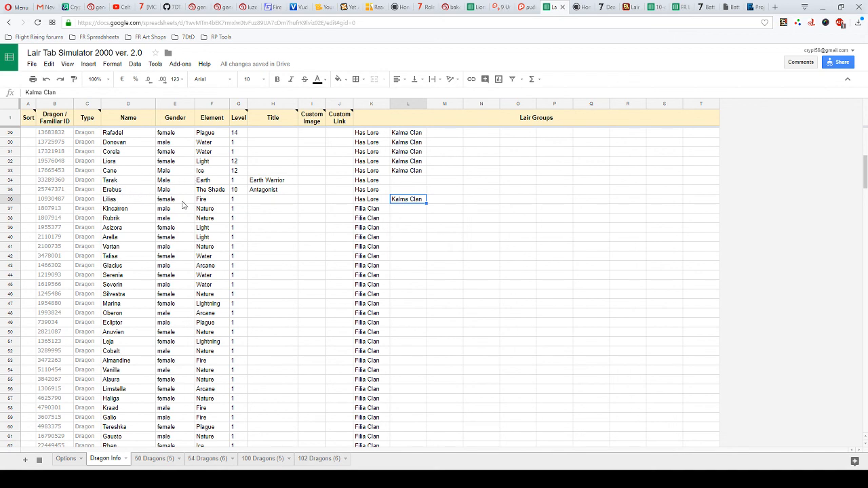
scroll(182, 205, "down", 7)
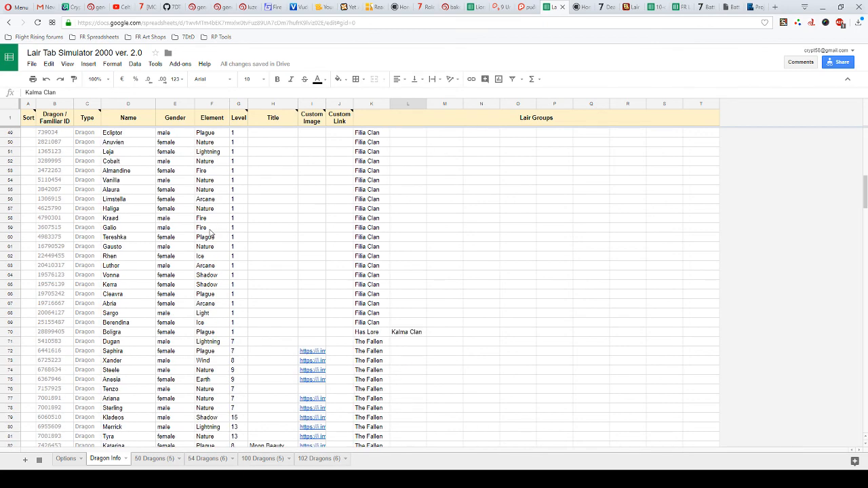
scroll(210, 233, "down", 2)
scroll(211, 232, "down", 2)
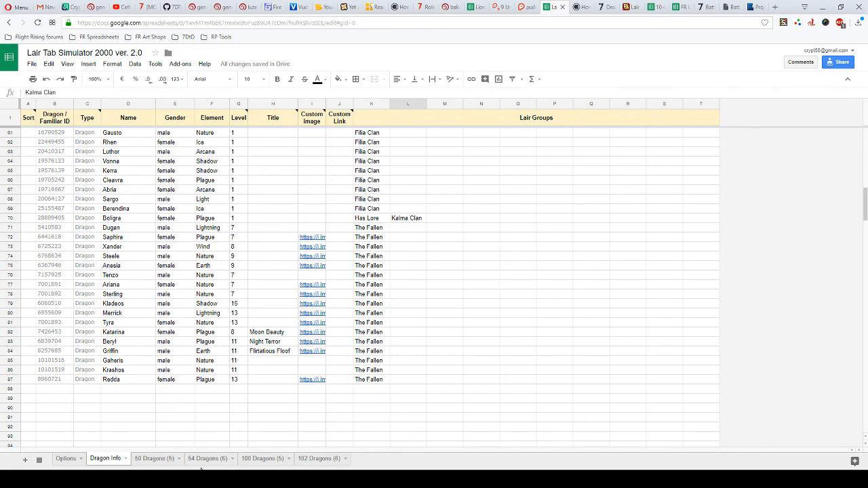
- Set Show Group on the 50 Dragons (5) sheet to The Fallen
left_click(154, 459)
scroll(190, 312, "up", 5)
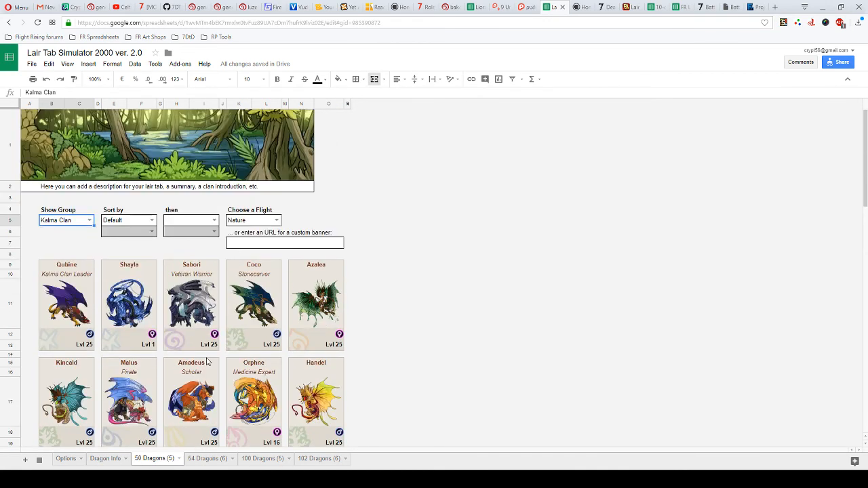
double_click(87, 220)
left_click(70, 279)
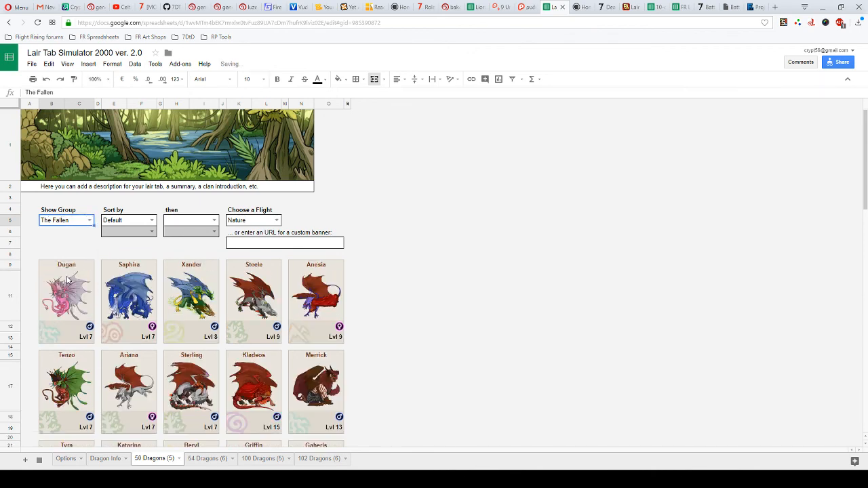
- Examine The Fallen cards on the 50 Dragons (5) sheet from Dugan to Redda, including their order and titles
scroll(405, 275, "down", 3)
scroll(405, 280, "down", 2)
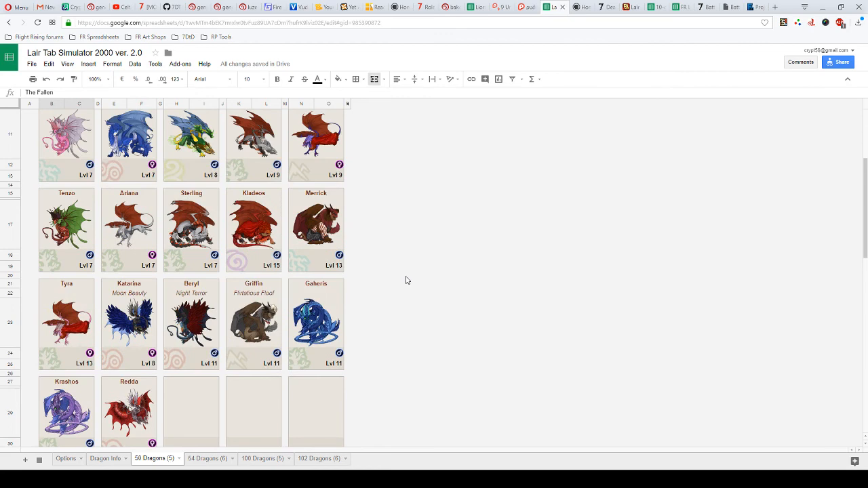
scroll(405, 280, "up", 5)
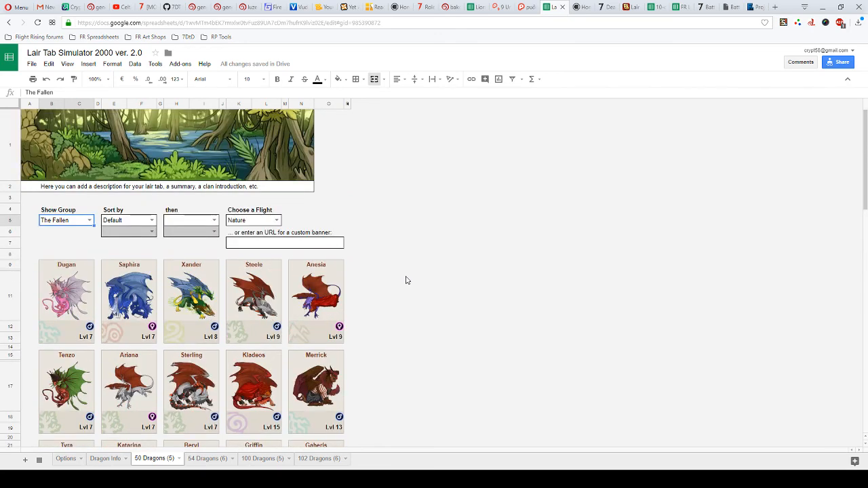
scroll(406, 280, "down", 2)
scroll(405, 280, "down", 1)
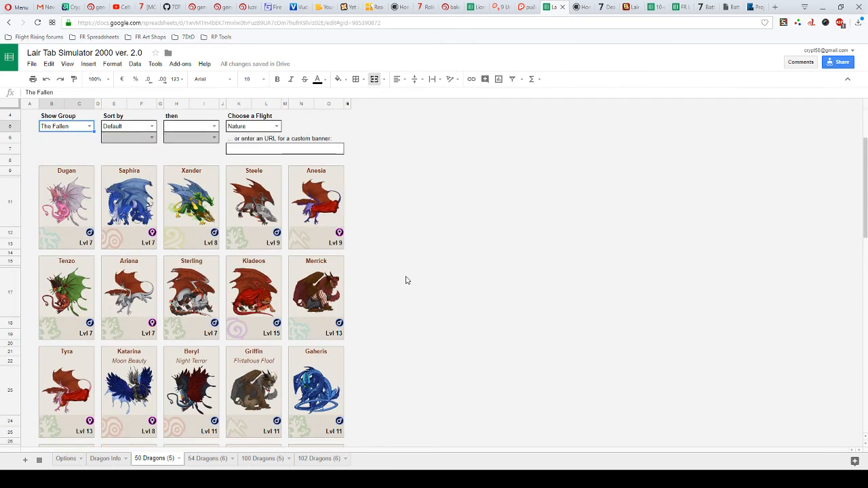
scroll(406, 280, "up", 3)
scroll(406, 279, "down", 3)
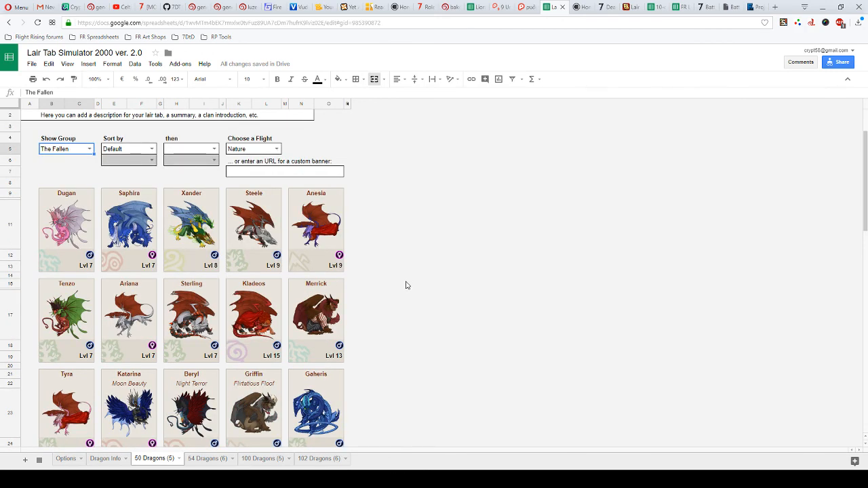
scroll(405, 285, "down", 2)
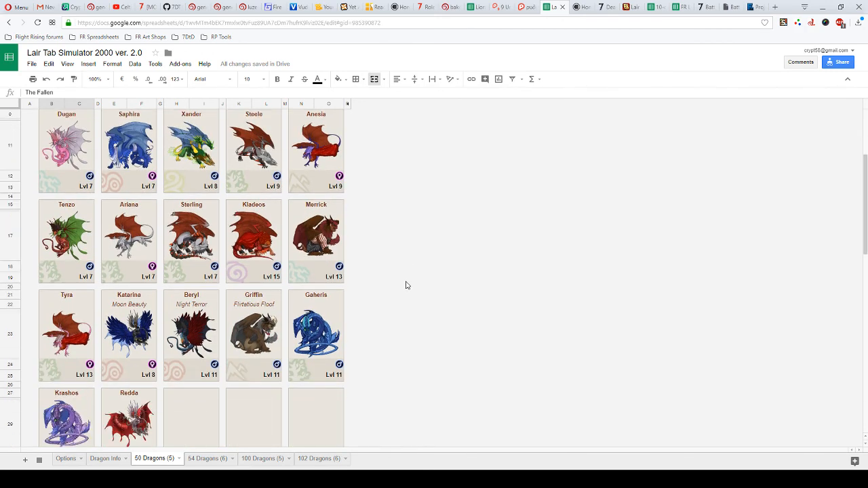
scroll(405, 284, "up", 5)
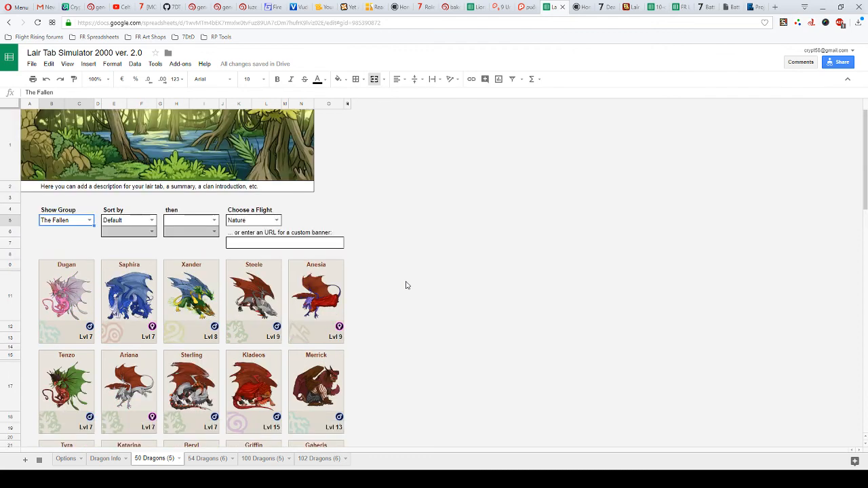